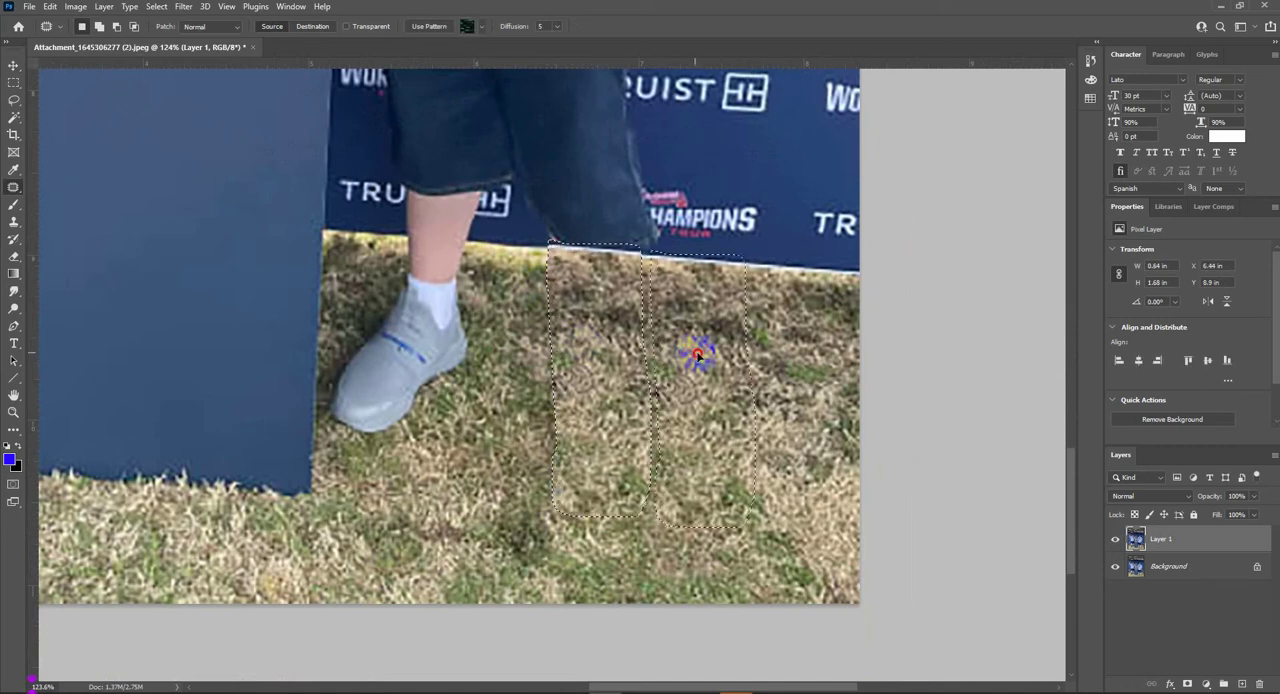
- Patch the right-hand man's shoe, lower leg and surrounding ground beside the pedestal with clean grass texture
mouse_move(353, 313)
mouse_down()
mouse_move(330, 368)
mouse_move(331, 435)
mouse_move(487, 343)
mouse_move(478, 245)
mouse_move(389, 243)
mouse_up()
mouse_move(406, 273)
mouse_down()
mouse_move(480, 277)
mouse_move(648, 358)
mouse_up()
key(ctrl+d)
scroll(547, 388, down, 5)
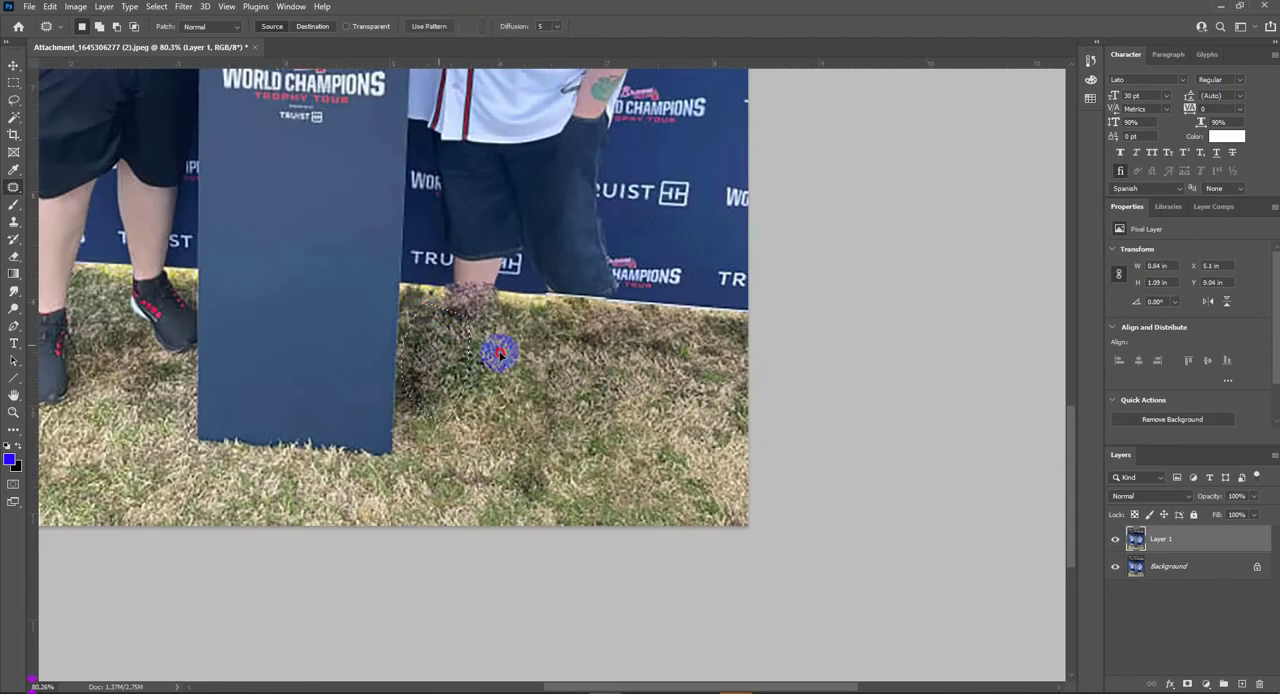
scroll(520, 360, down, 5)
scroll(555, 250, up, 3)
scroll(571, 343, up, 5)
drag(478, 140, 517, 249)
drag(490, 325, 453, 135)
- Start a pen path along the pedestal's edge, around the resting hand and up past the right-hand man's shoulder
scroll(566, 380, down, 5)
drag(573, 555, 578, 357)
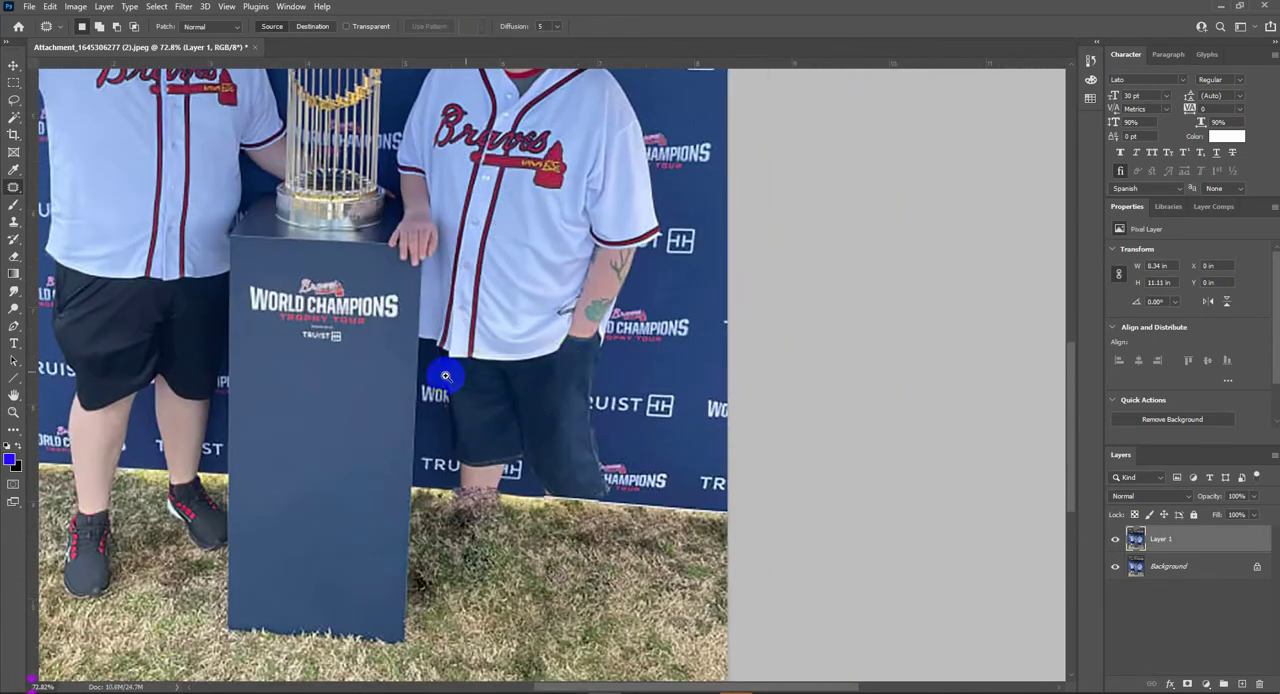
scroll(423, 366, up, 3)
key(p)
click(411, 377)
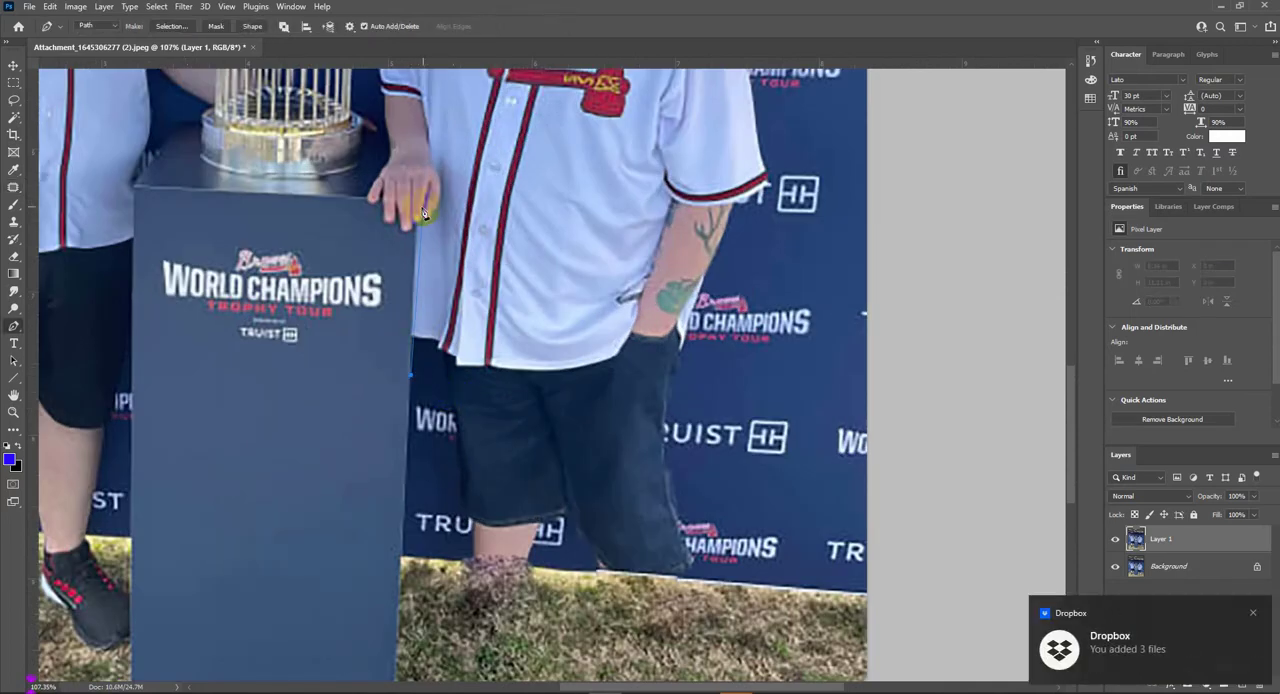
click(417, 209)
drag(410, 135, 452, 247)
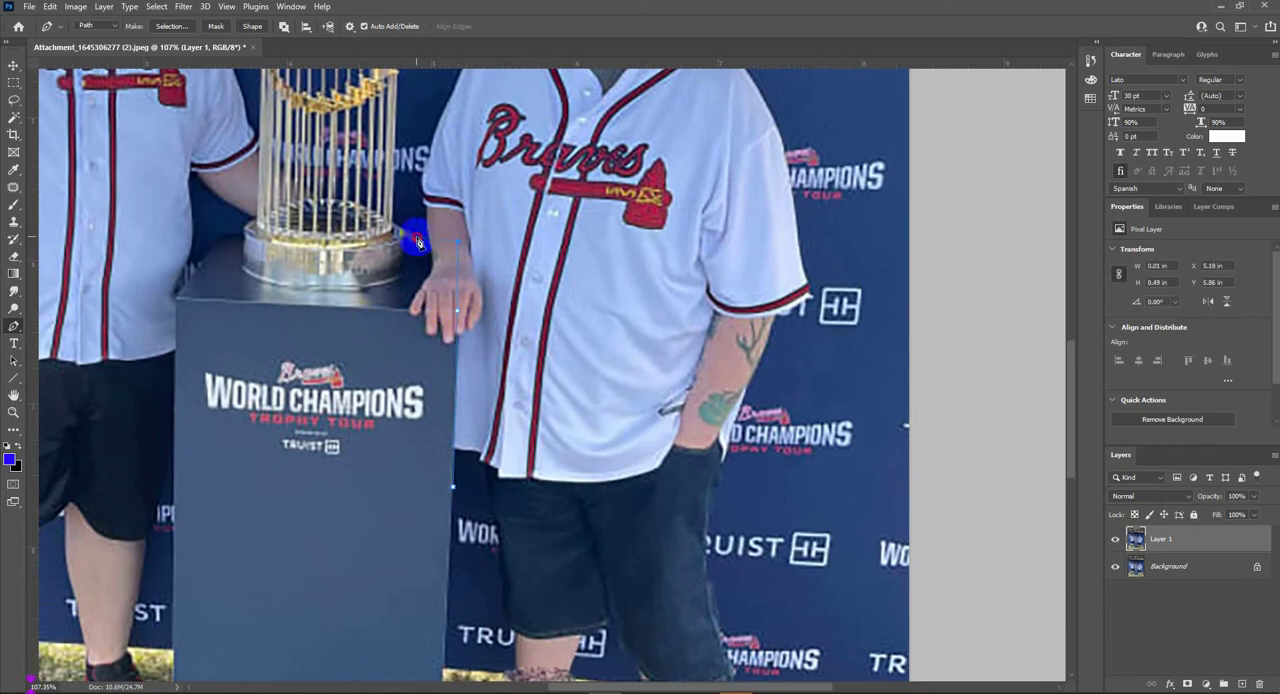
scroll(430, 242, down, 2)
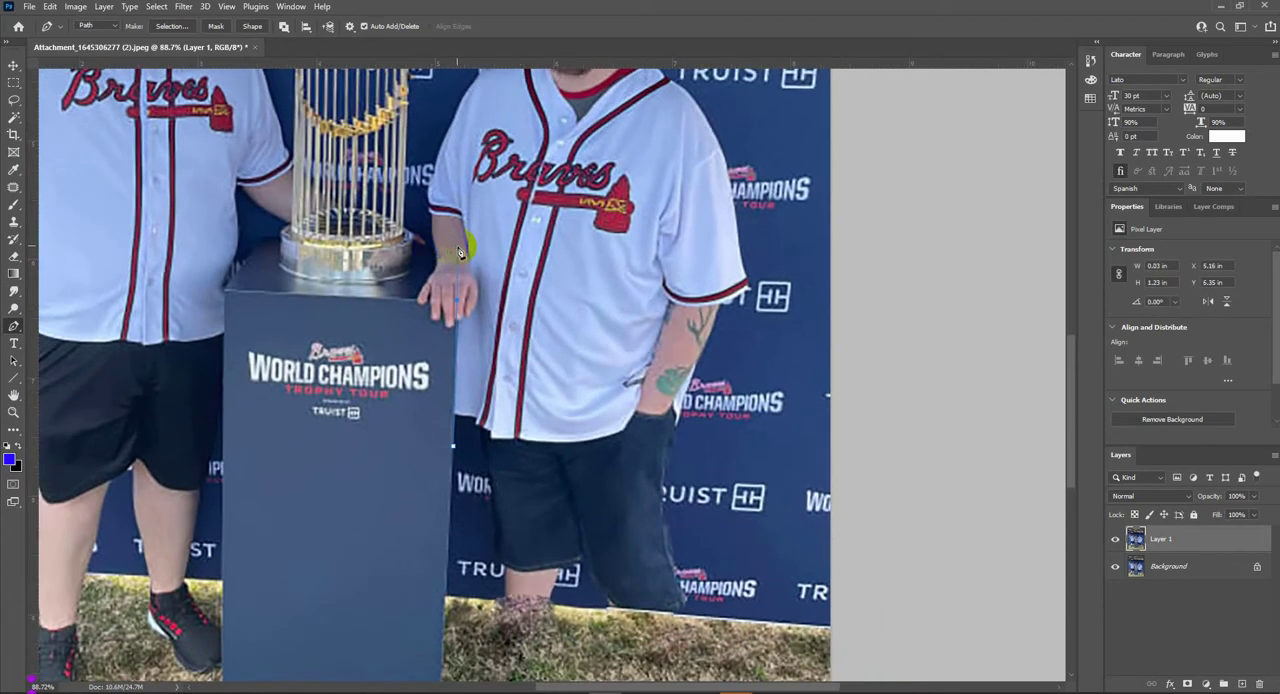
drag(439, 195, 439, 278)
drag(428, 312, 457, 196)
scroll(503, 281, down, 2)
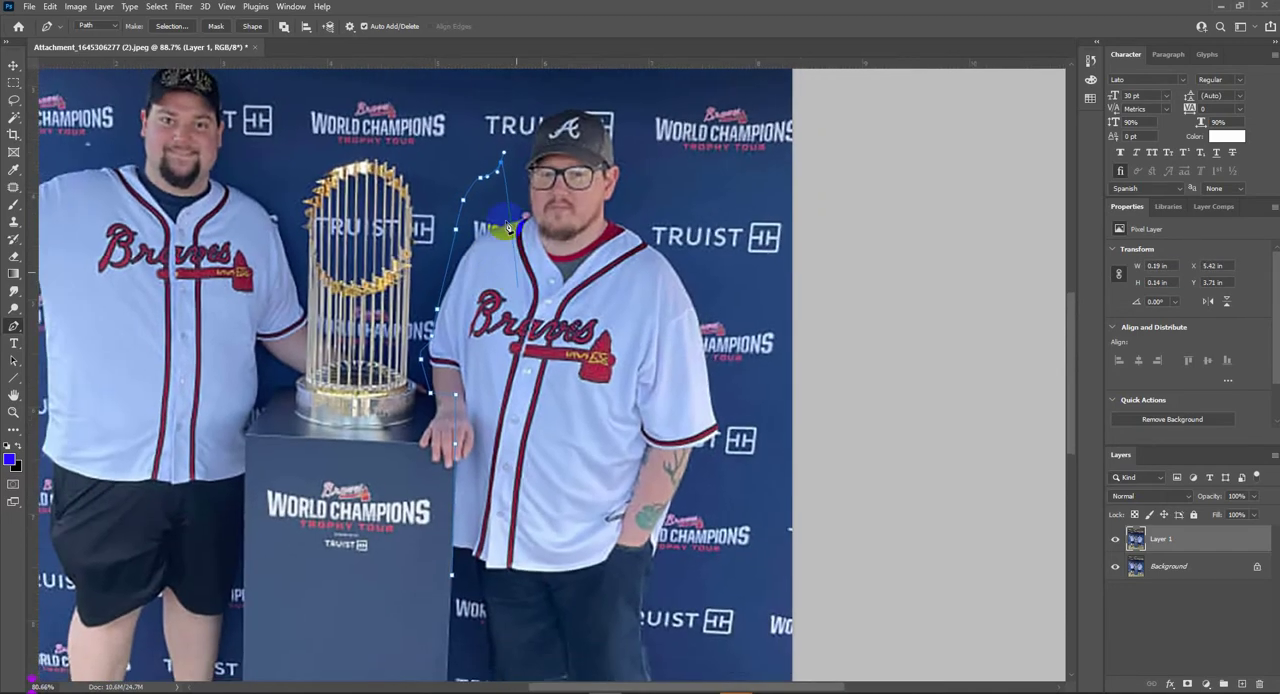
- Continue the path around the man's head, far side and the backdrop's lower edge, close it and convert it to a selection
drag(483, 137, 518, 118)
drag(574, 118, 620, 134)
drag(701, 216, 706, 241)
drag(714, 409, 715, 465)
drag(716, 546, 714, 571)
click(758, 608)
click(740, 633)
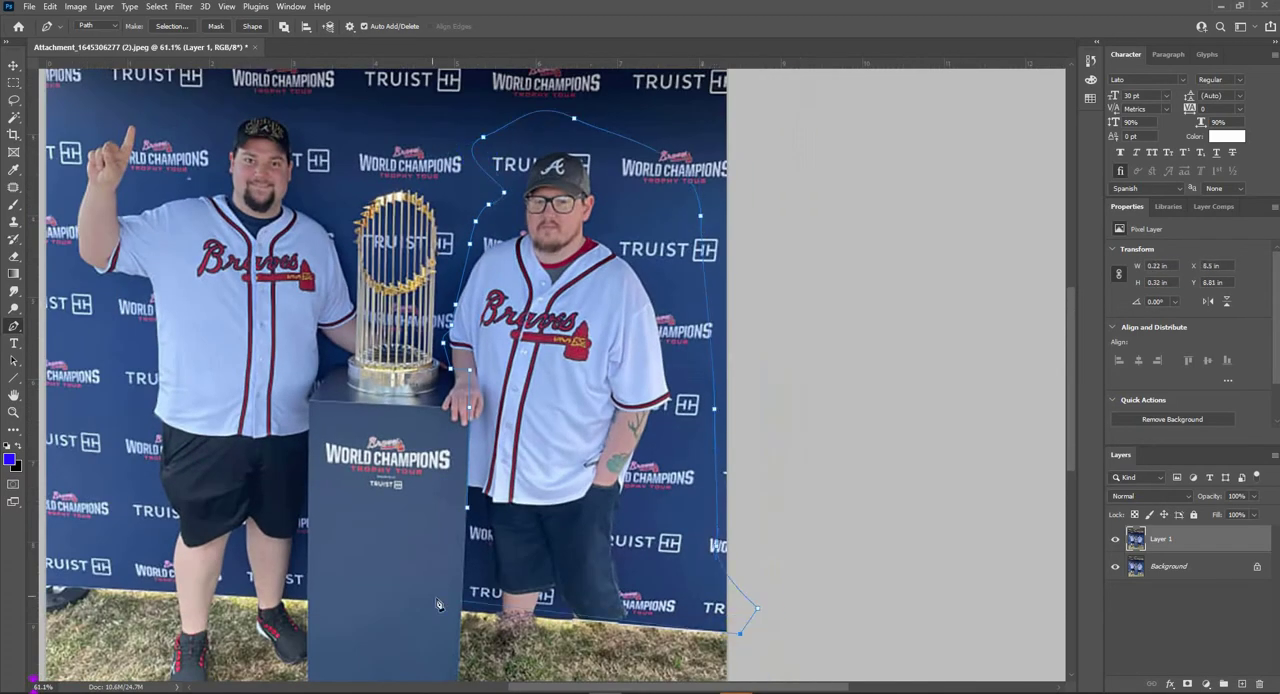
click(465, 612)
key(ctrl+Return)
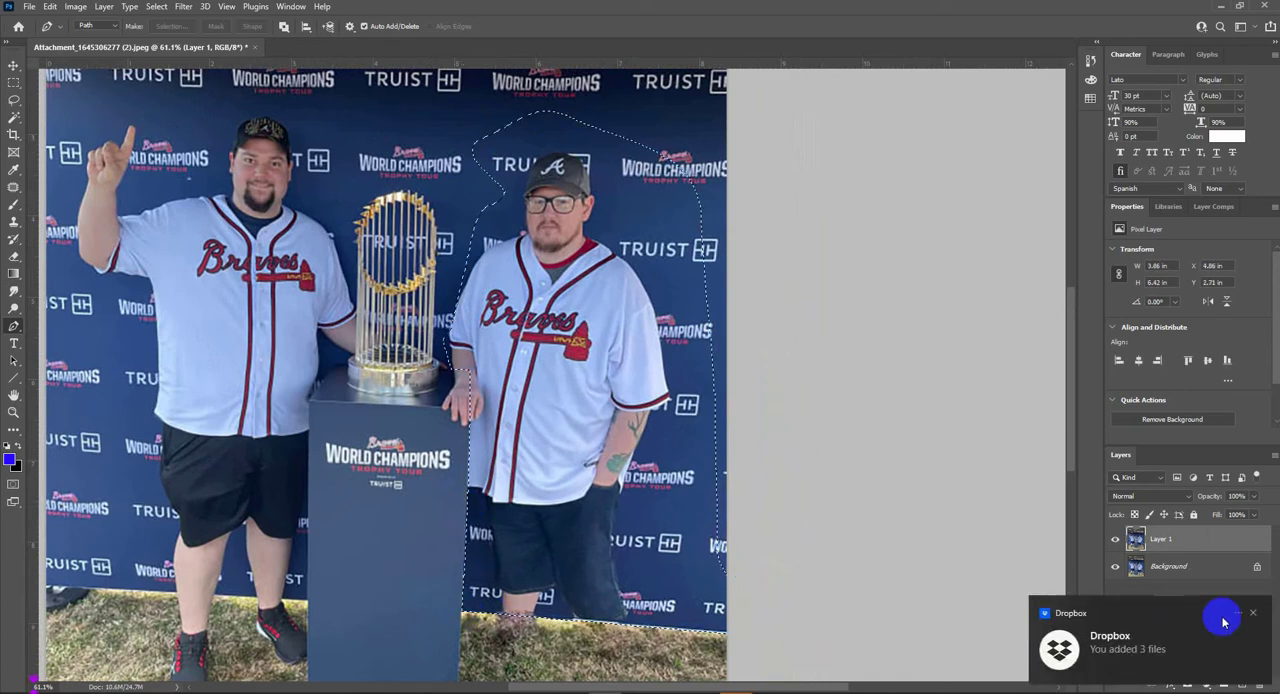
- Add a new layer and clone plain blue backdrop across the man's waist and lower jersey inside the selection
click(1242, 684)
key(s)
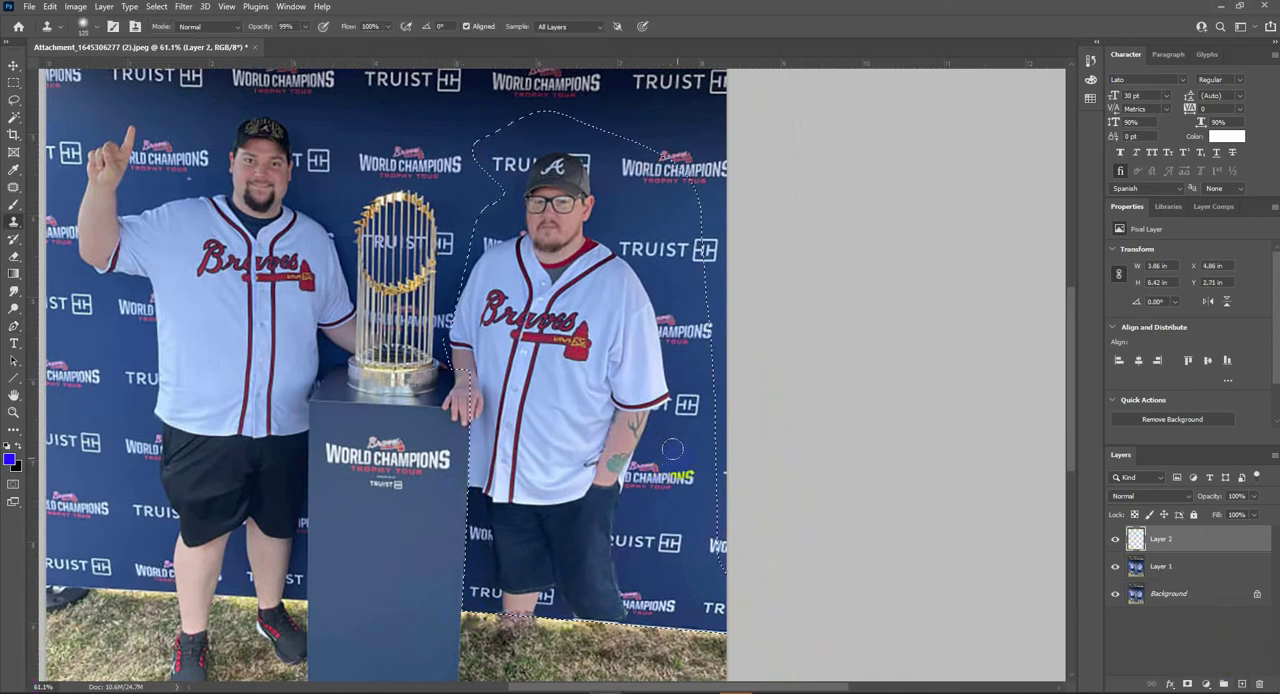
drag(678, 441, 495, 433)
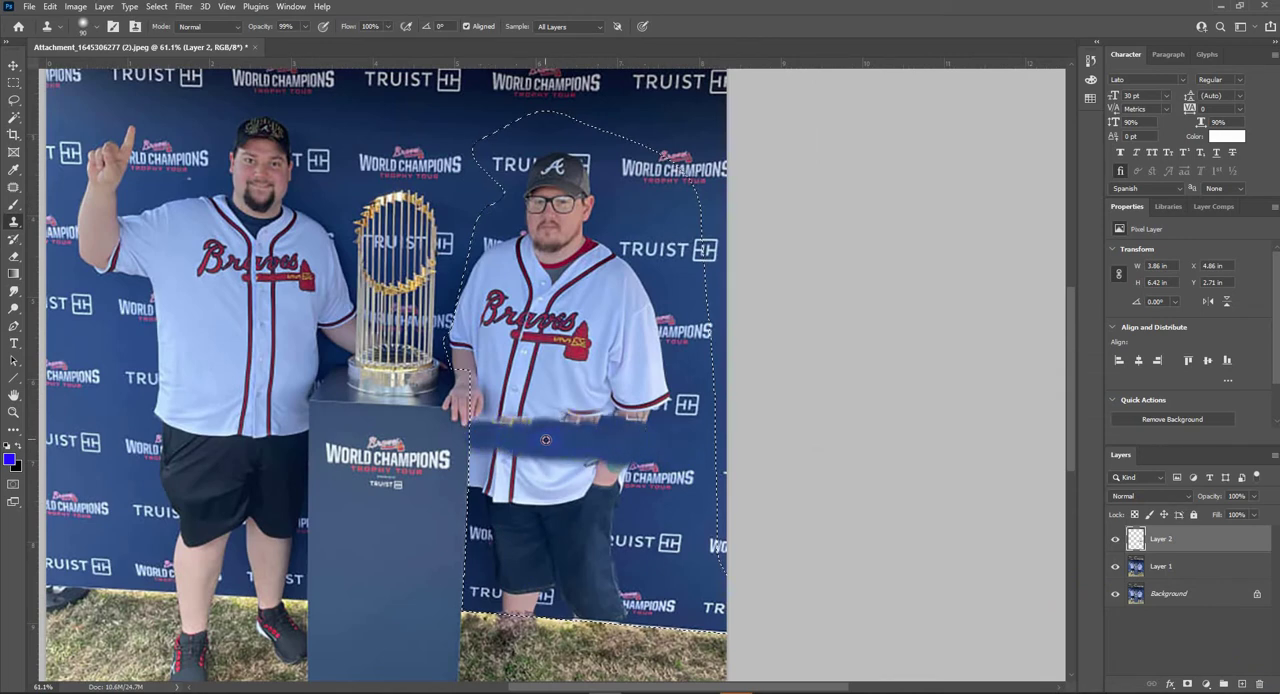
alt+click(650, 509)
drag(592, 508, 487, 497)
alt+click(627, 507)
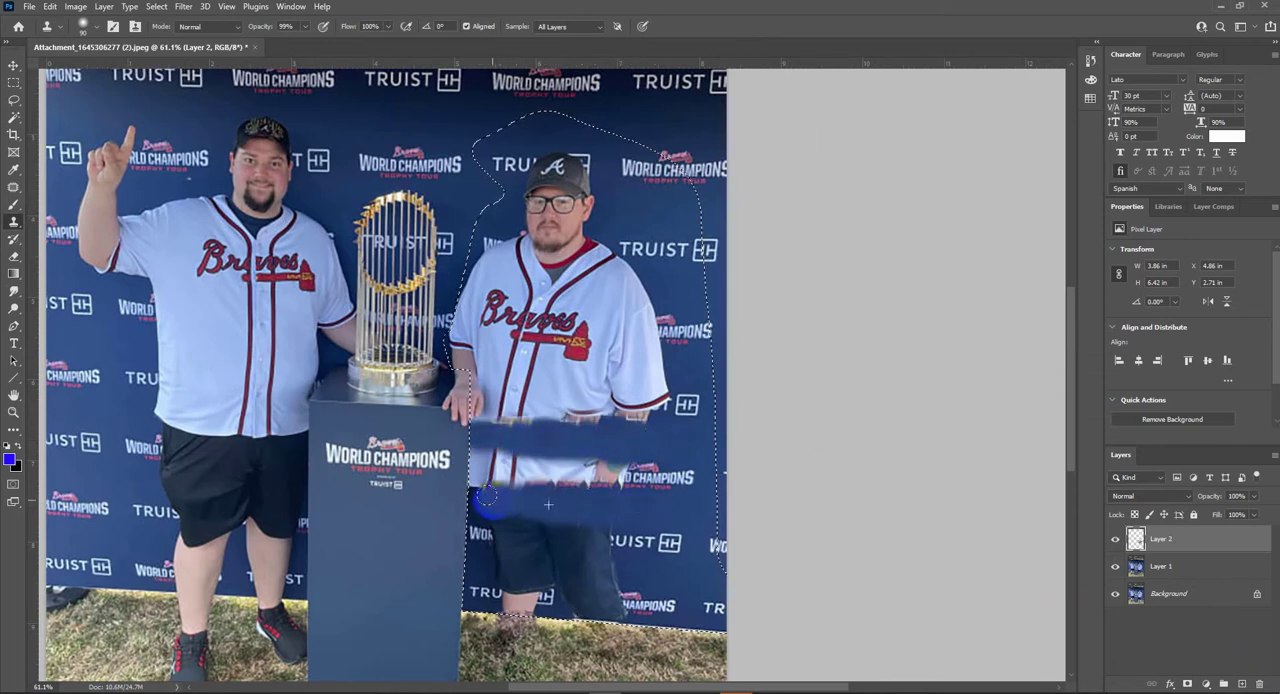
- Clone plain backdrop over the man's shorts, lower jersey and the arm and shoulder nearest the trophy
alt+click(674, 578)
drag(611, 565, 483, 561)
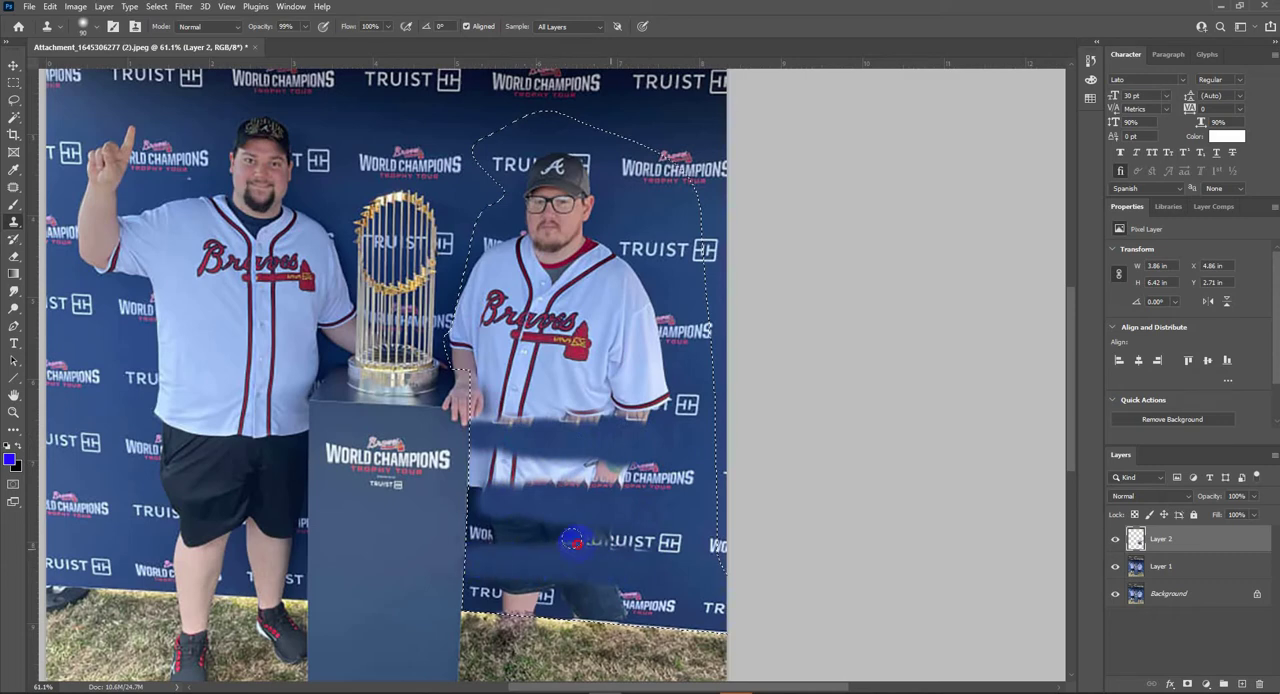
drag(573, 540, 632, 522)
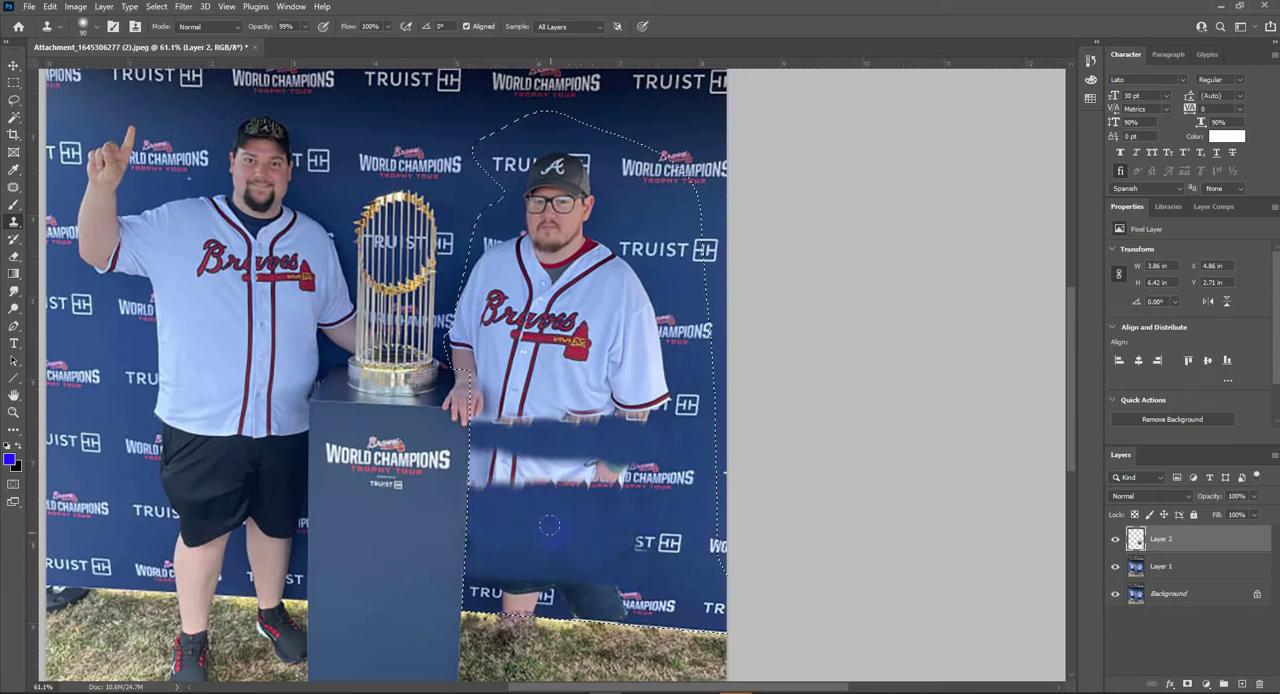
mouse_move(620, 480)
mouse_down()
mouse_move(549, 468)
mouse_move(570, 506)
mouse_move(474, 477)
mouse_up()
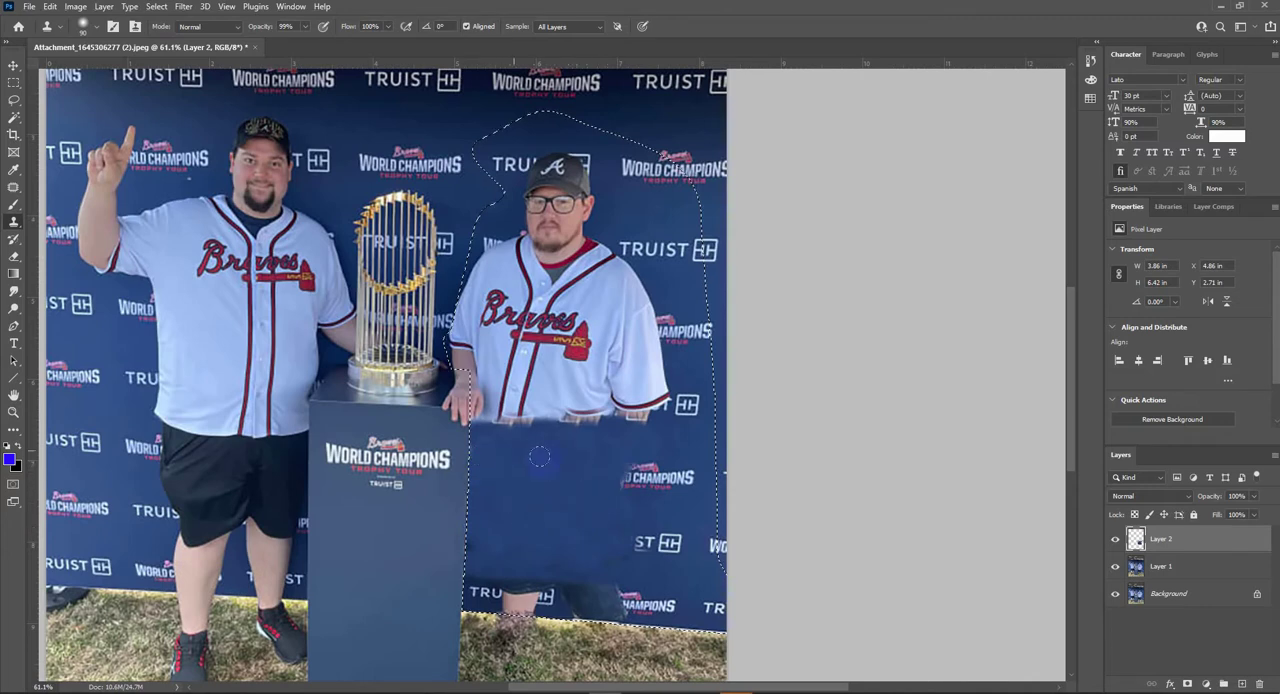
mouse_move(605, 398)
mouse_down()
mouse_move(475, 405)
mouse_move(497, 390)
mouse_move(466, 323)
mouse_move(500, 320)
mouse_move(480, 255)
mouse_move(490, 288)
mouse_up()
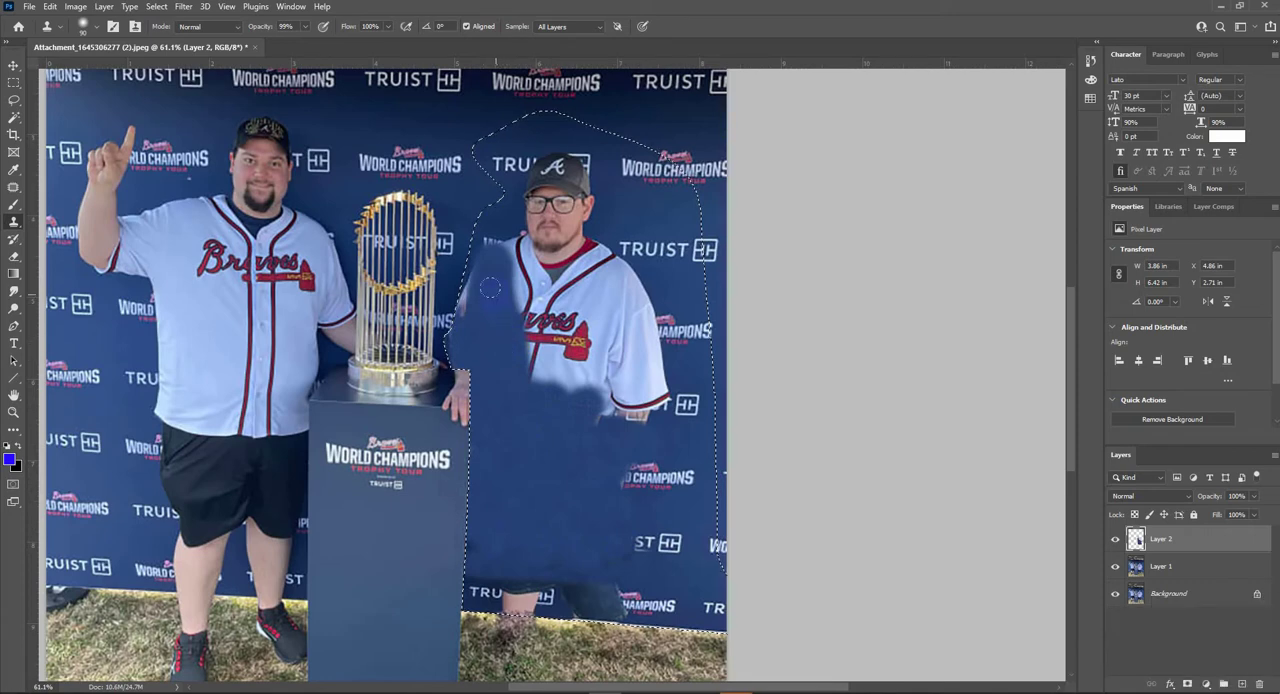
- Reduce the Clone Stamp opacity to 80% and clone backdrop over the man's face, neck and shoulders
drag(472, 196, 480, 300)
key(8)
key(9)
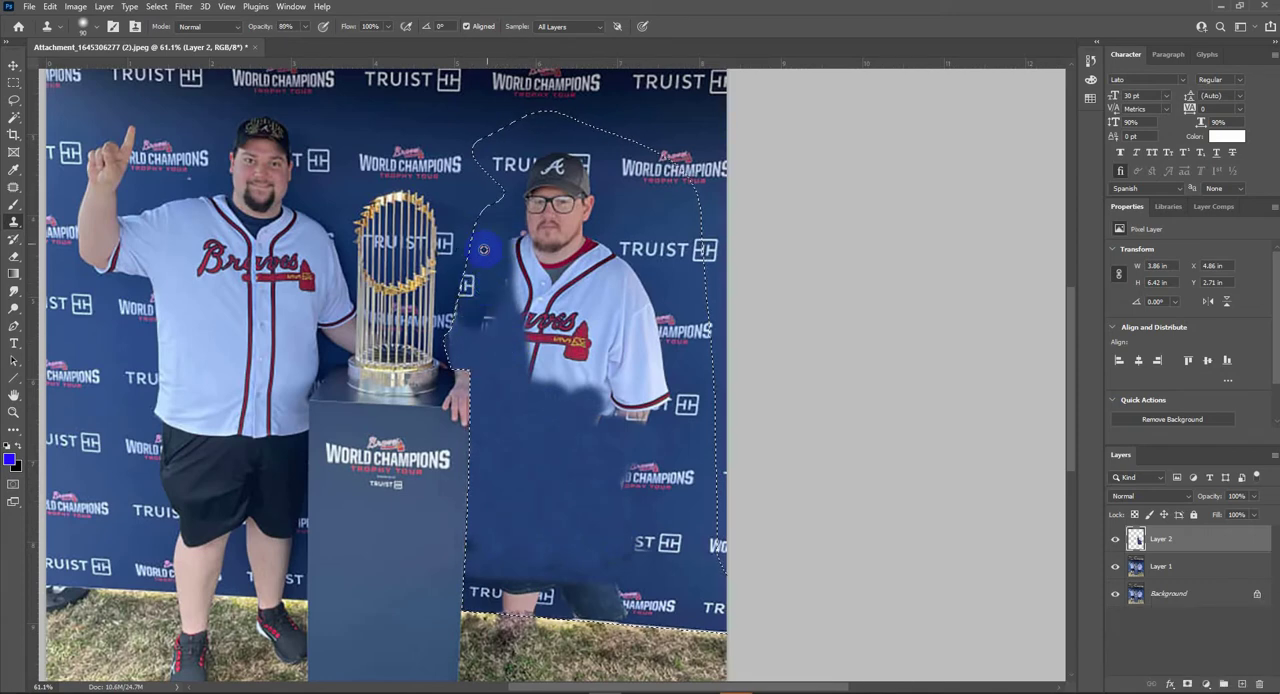
mouse_move(522, 234)
mouse_down()
mouse_move(507, 232)
mouse_move(555, 205)
mouse_move(610, 212)
mouse_up()
key(8)
drag(506, 196, 568, 214)
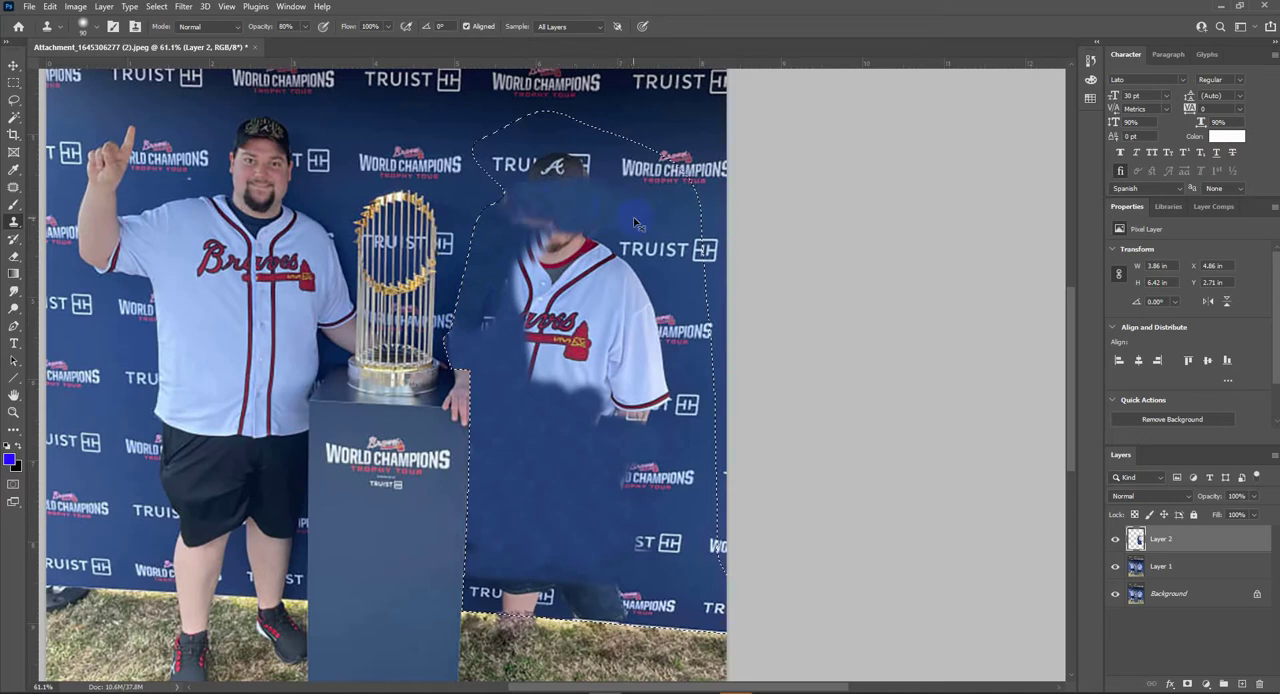
mouse_move(634, 290)
mouse_down()
mouse_move(597, 291)
mouse_move(577, 274)
mouse_move(591, 249)
mouse_move(610, 265)
mouse_up()
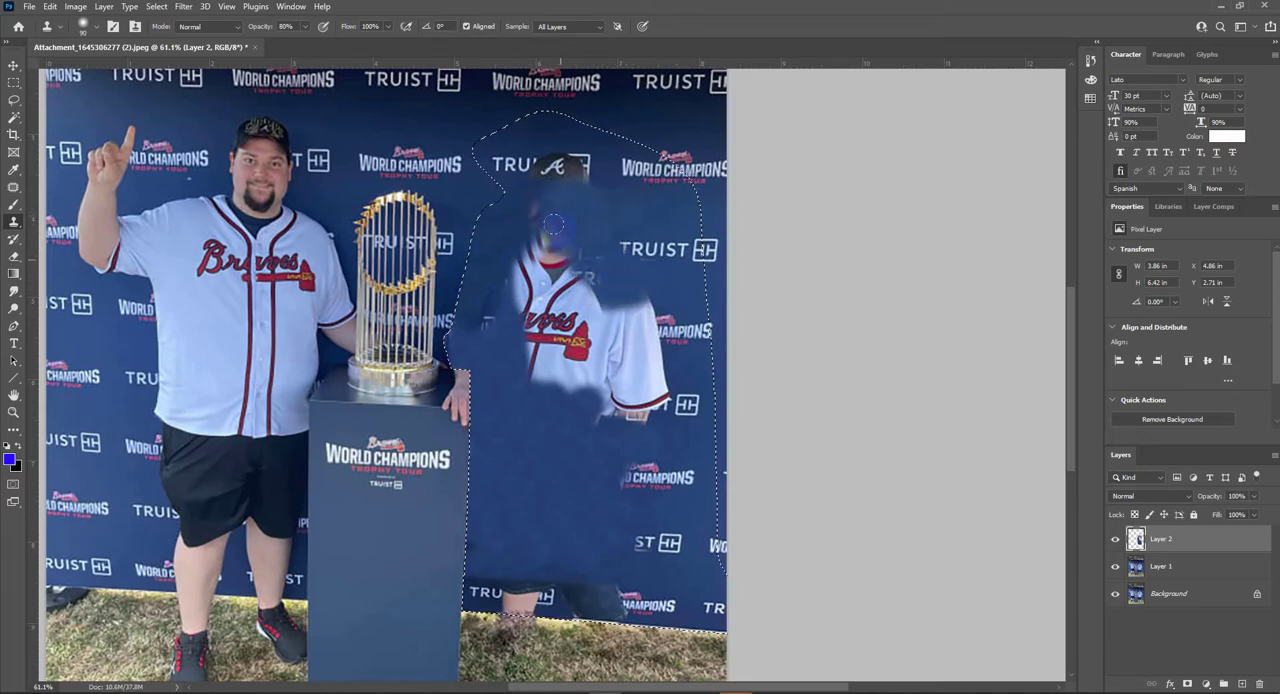
drag(554, 224, 550, 248)
- Try cloning backdrop over the man's cap and undo those strokes
mouse_move(540, 179)
mouse_down()
mouse_move(531, 260)
mouse_move(551, 246)
mouse_move(520, 243)
mouse_up()
alt+click(514, 219)
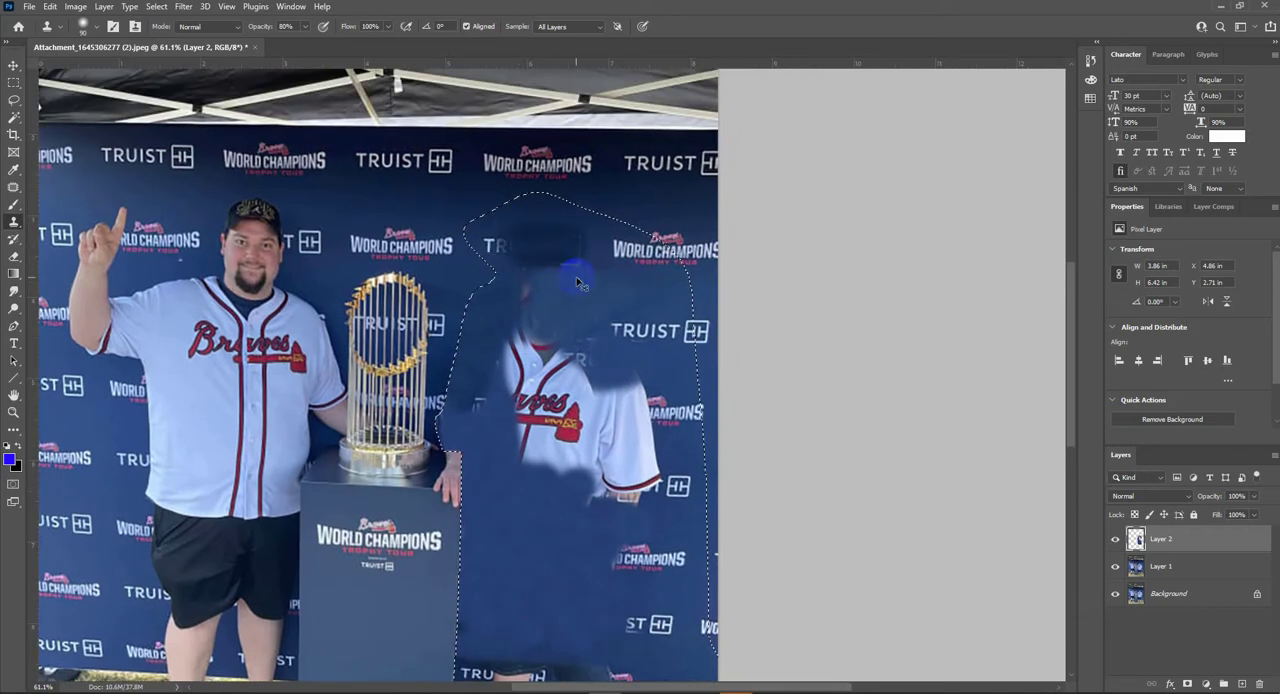
key(ctrl+z)
key(ctrl+z)
- Enlarge the clone brush to 175 and cover the remaining jersey and sleeve with plain backdrop
mouse_move(582, 444)
mouse_down()
mouse_move(589, 325)
mouse_move(541, 270)
mouse_move(590, 268)
mouse_move(650, 335)
mouse_move(648, 296)
mouse_up()
key(bracketright)
key(bracketright)
key(bracketright)
key(bracketright)
alt+click(570, 440)
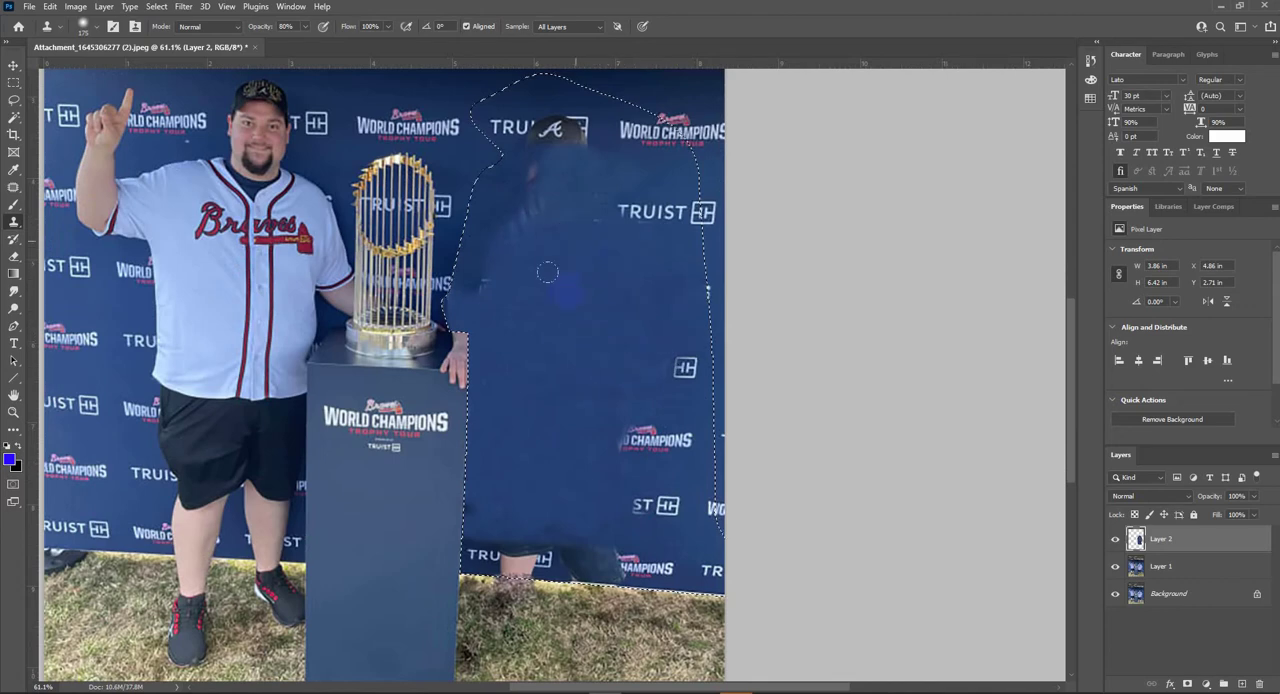
- Clone plain backdrop over the lower sponsor logos and the remains of the shorts near the backdrop's bottom edge
alt+click(558, 467)
drag(600, 438, 676, 438)
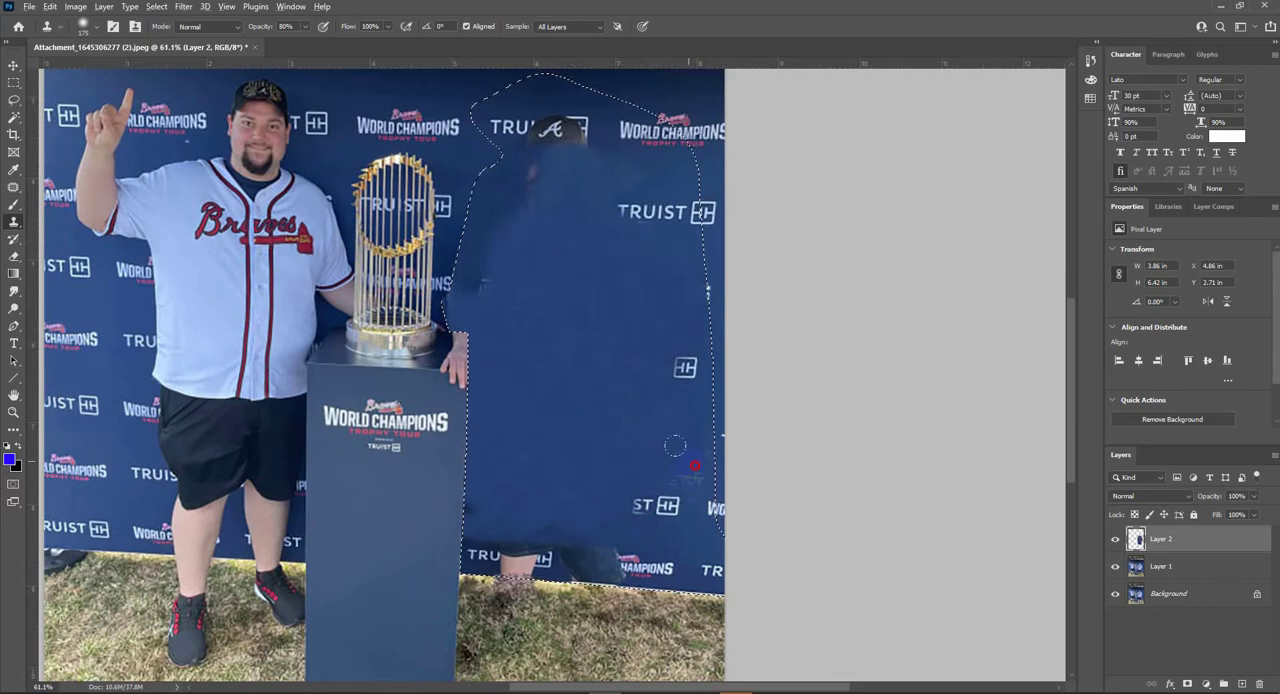
drag(570, 525, 606, 537)
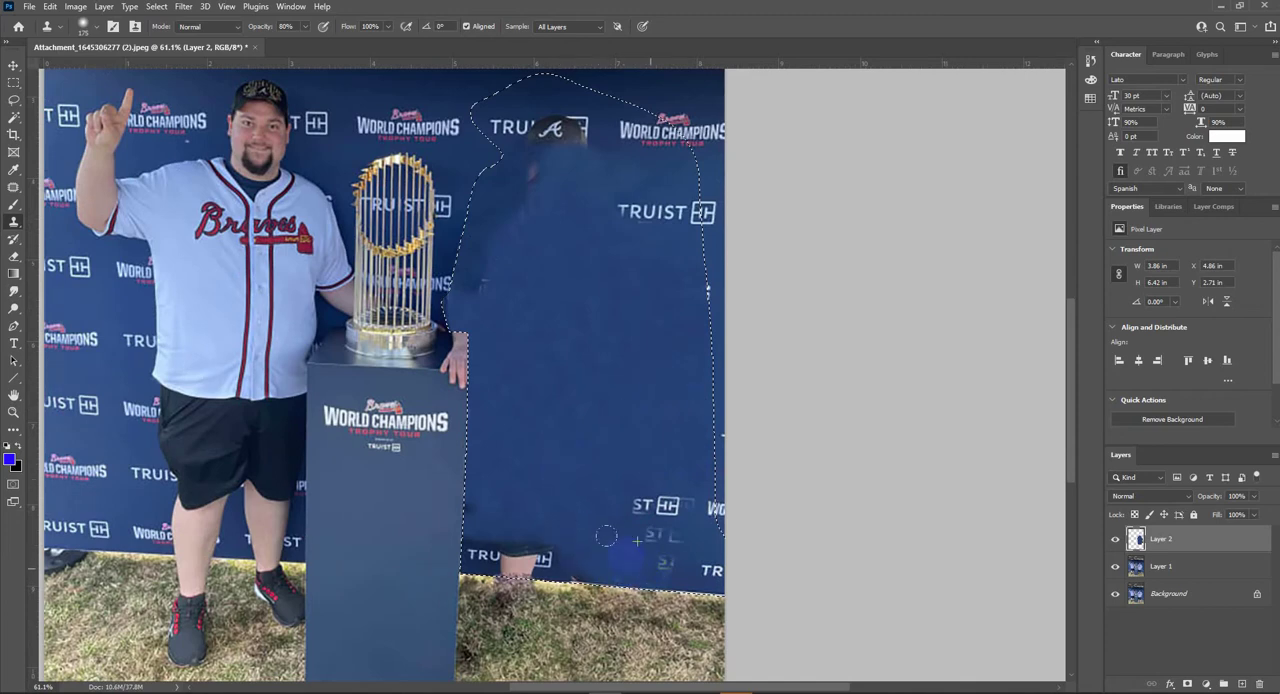
alt+click(578, 497)
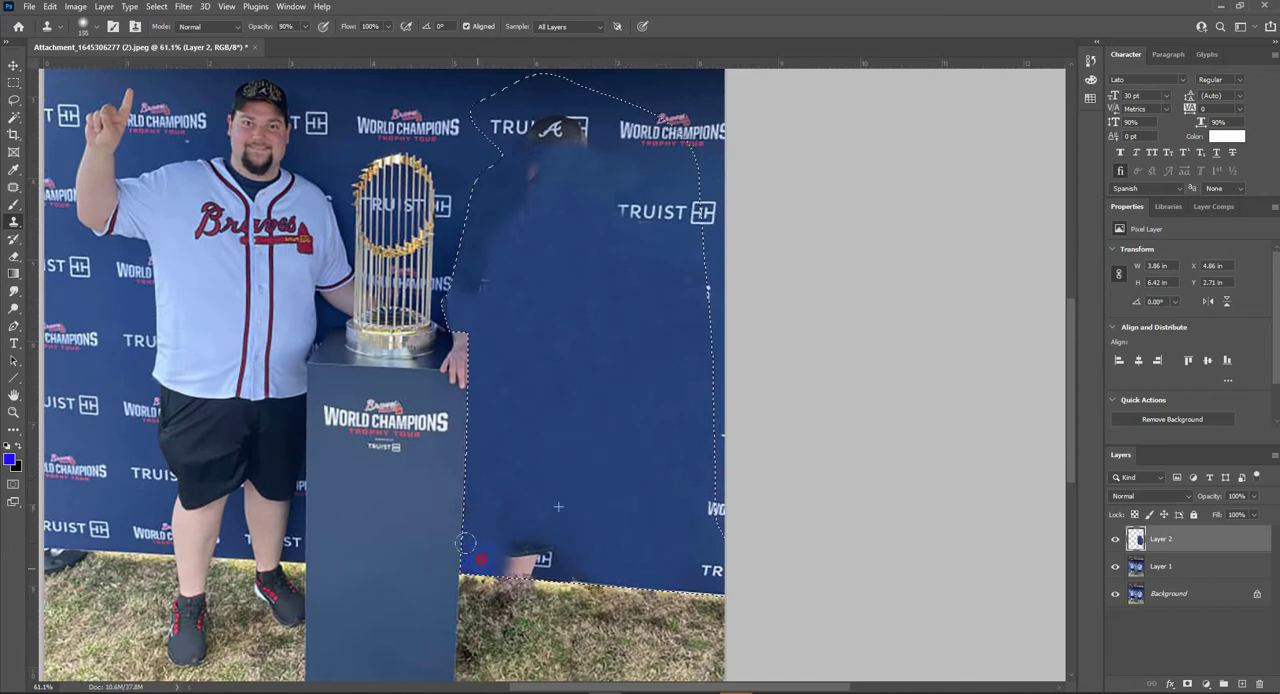
drag(466, 540, 488, 541)
- Clear the selection and blend the uneven cloned backdrop beside the trophy and pedestal with the Mixer Brush
scroll(533, 289, up, 3)
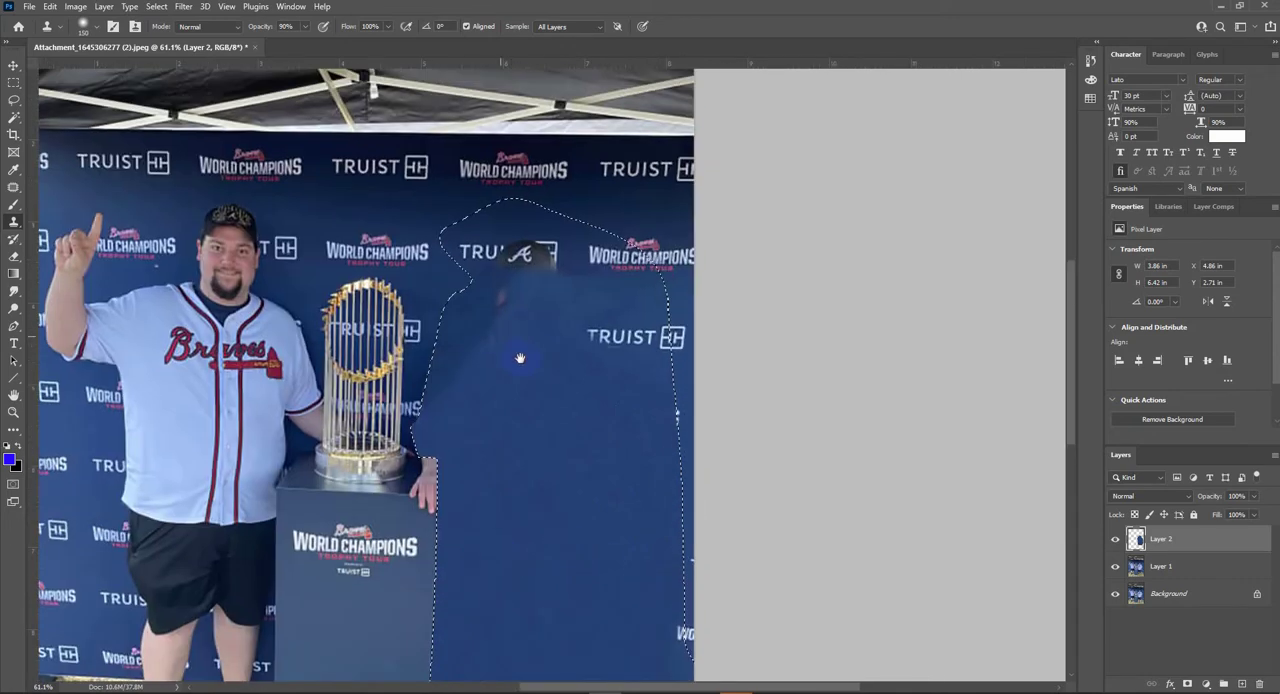
key(v)
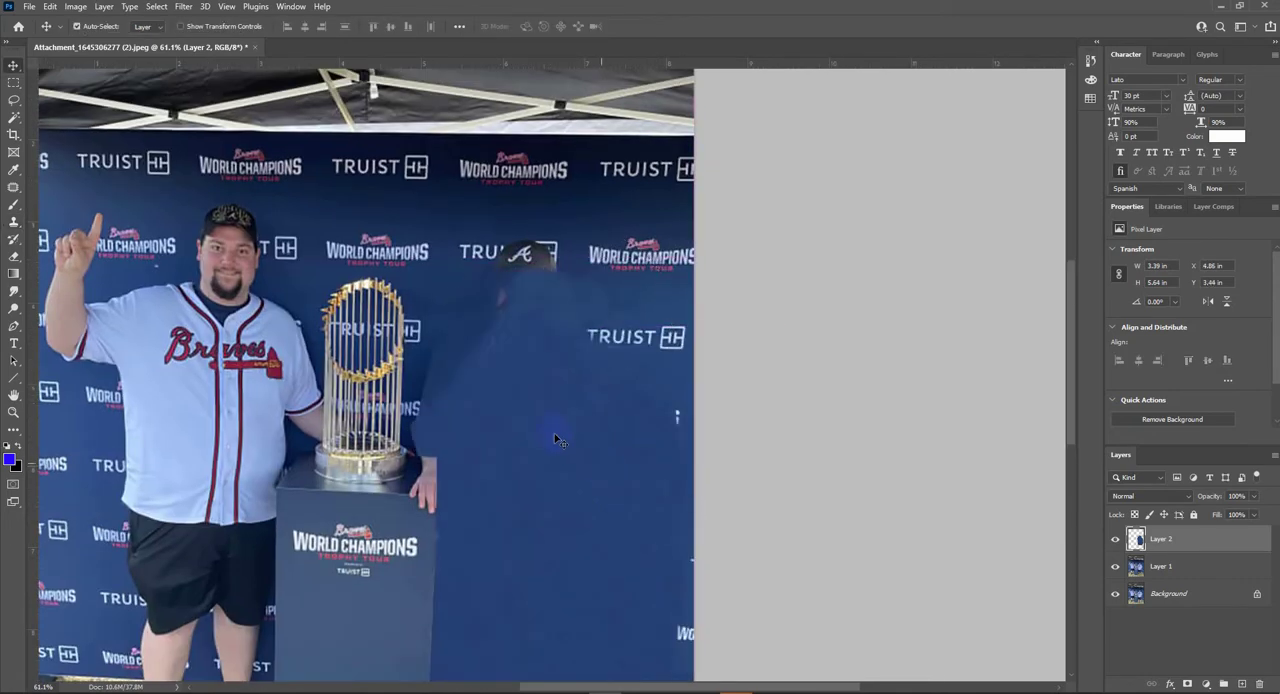
scroll(640, 370, down, 4)
scroll(689, 325, up, 6)
click(14, 203)
click(60, 242)
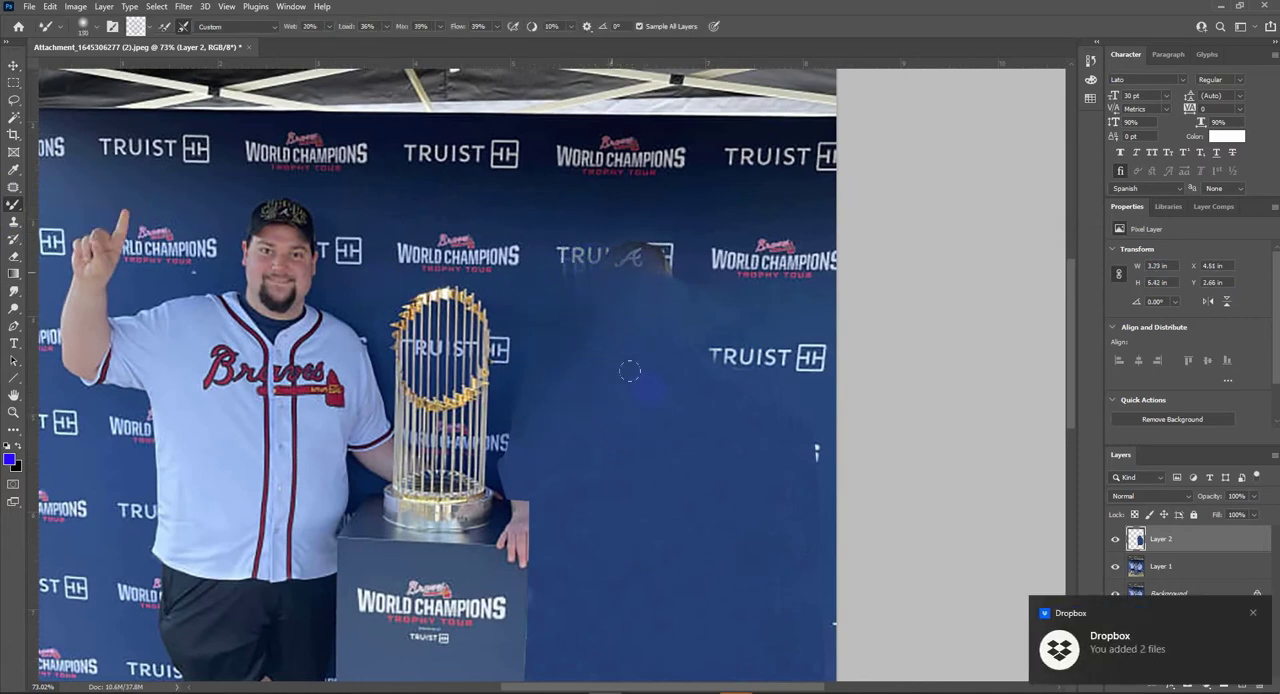
drag(622, 422, 546, 384)
mouse_move(740, 410)
mouse_down()
mouse_move(762, 449)
mouse_move(674, 434)
mouse_up()
drag(815, 623, 763, 511)
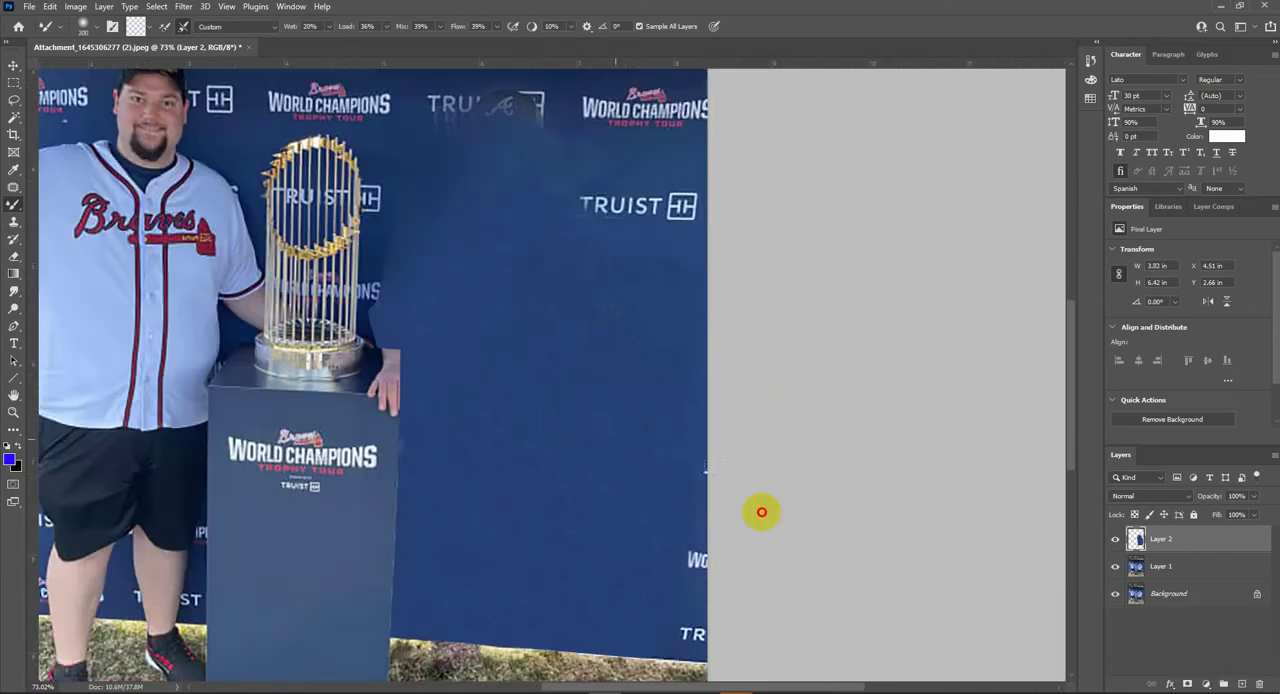
drag(790, 571, 553, 453)
mouse_move(599, 500)
mouse_down()
mouse_move(834, 551)
mouse_move(634, 480)
mouse_up()
mouse_move(497, 334)
mouse_down()
mouse_move(557, 417)
mouse_move(663, 434)
mouse_up()
- Set the Mixer Brush to 45% wet and 57% load and smooth the cloned backdrop further
scroll(391, 42, down, 2)
mouse_move(288, 27)
mouse_down()
mouse_move(314, 40)
mouse_move(296, 30)
mouse_up()
drag(614, 577, 527, 522)
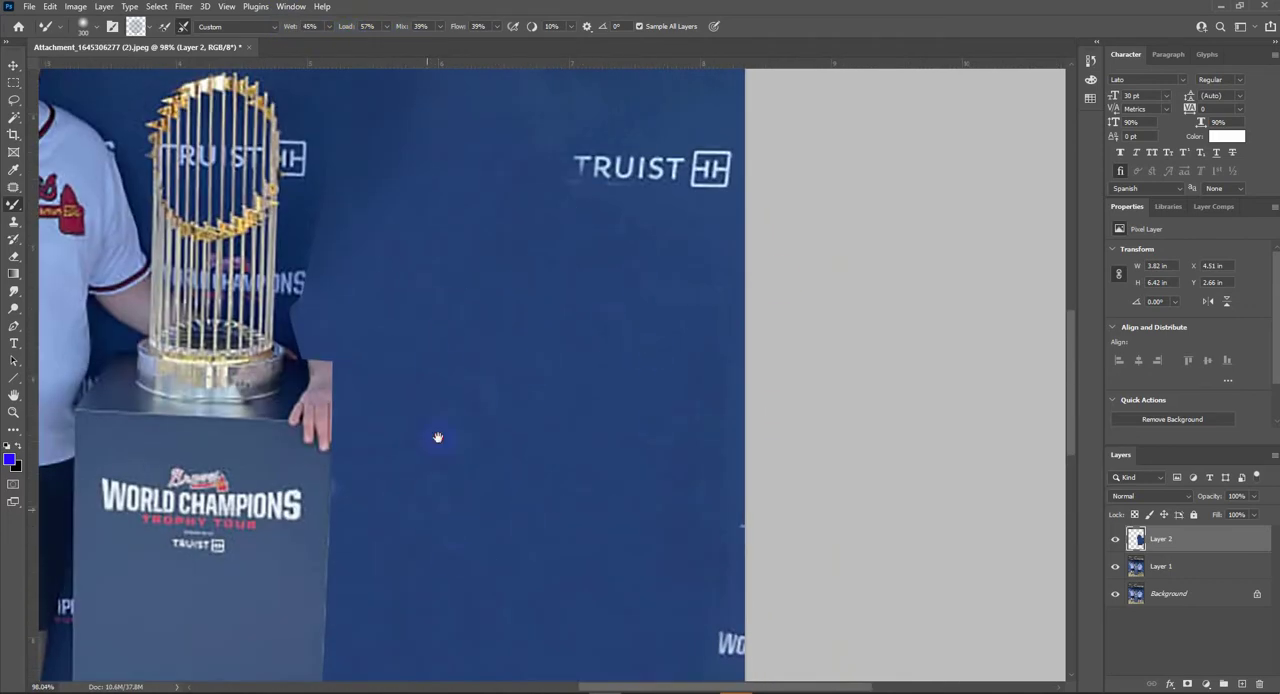
drag(437, 437, 474, 242)
drag(418, 194, 405, 428)
drag(610, 294, 608, 434)
- Merge the visible image into a new top layer and patch out the leftover cap and partial TRUIST logo above the cloned area
scroll(399, 391, up, 3)
drag(387, 528, 442, 370)
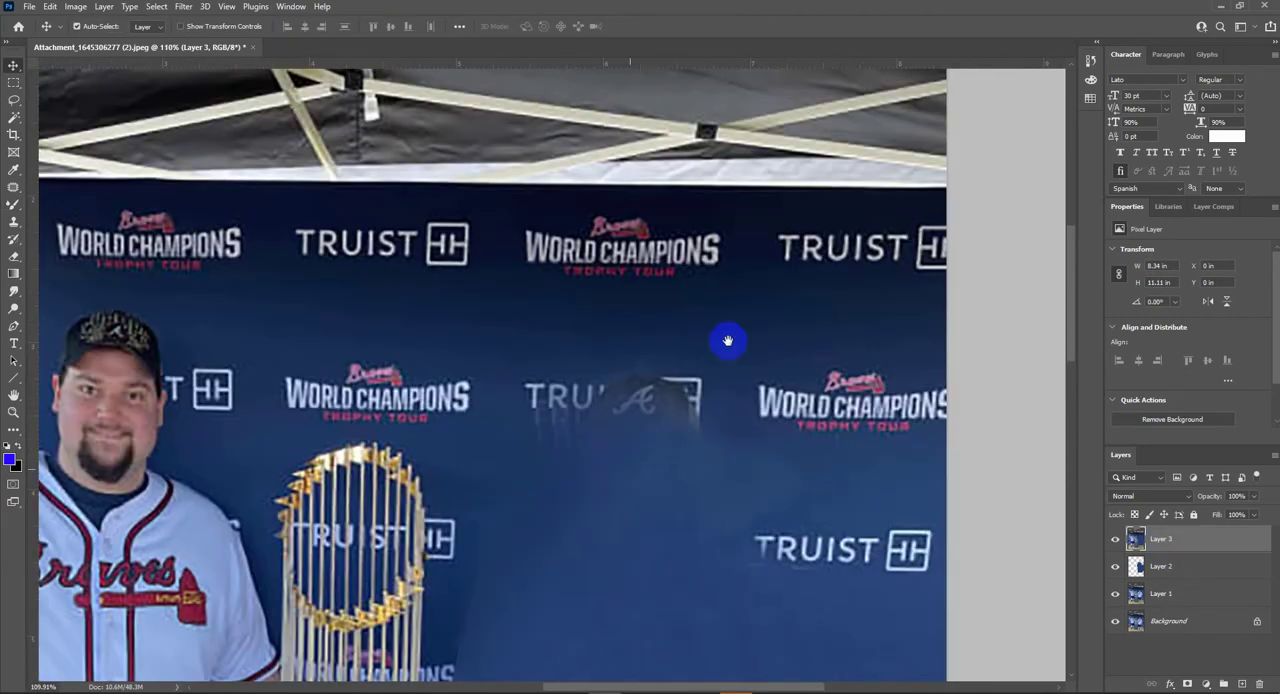
drag(728, 341, 614, 366)
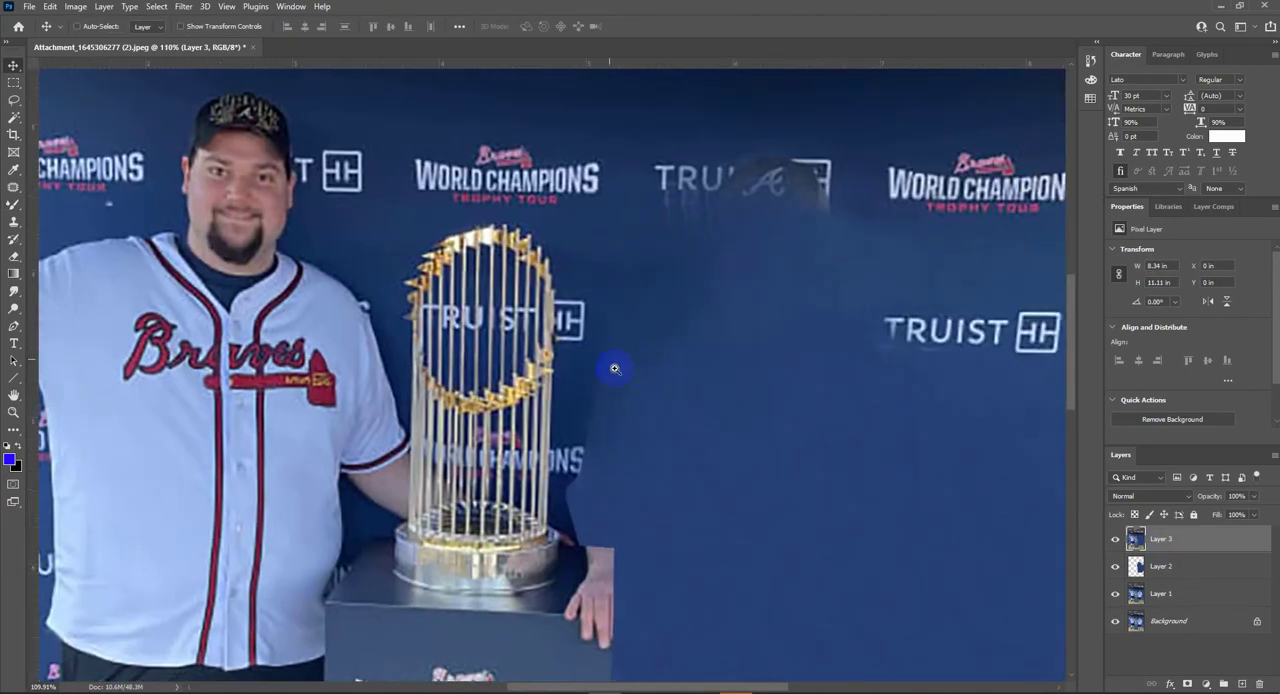
key(j)
mouse_move(665, 145)
mouse_down()
mouse_move(768, 282)
mouse_move(740, 128)
mouse_up()
drag(775, 190, 819, 330)
key(ctrl+d)
drag(842, 206, 893, 245)
drag(806, 265, 797, 360)
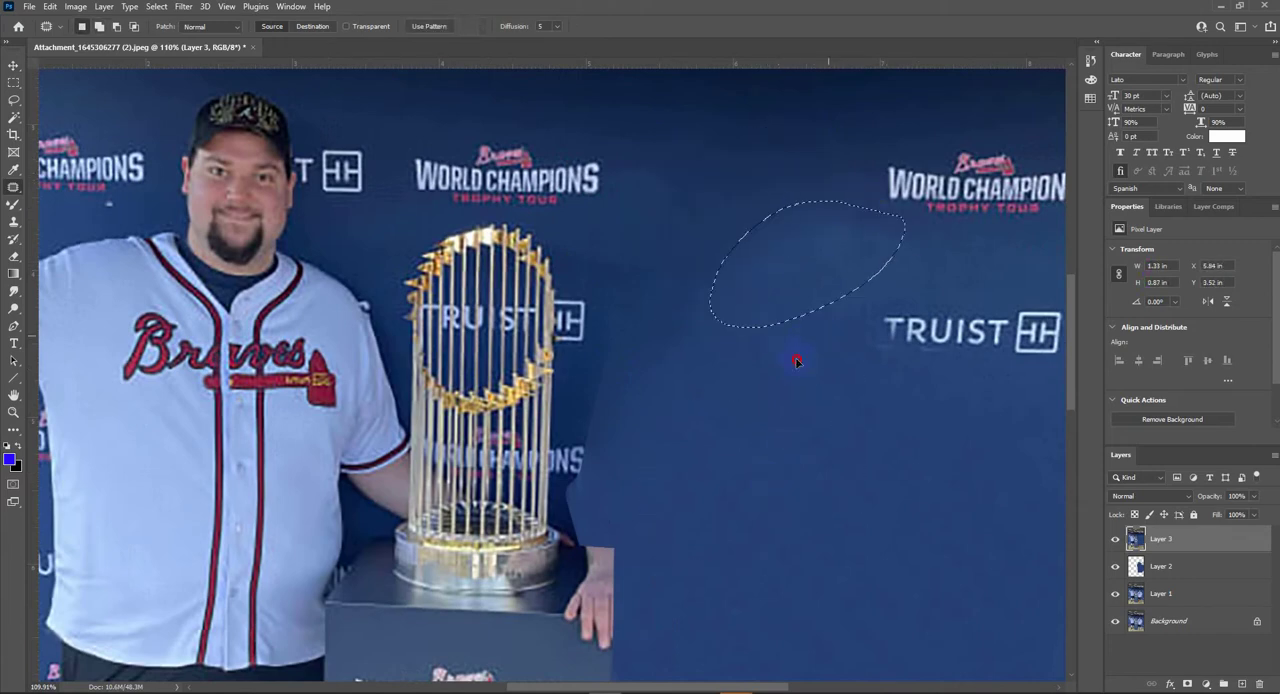
key(ctrl+d)
drag(818, 110, 779, 218)
key(ctrl+d)
- Patch the hard tonal edge in the backdrop beside the trophy and above the resting hand
mouse_move(630, 341)
mouse_down()
mouse_move(588, 383)
mouse_move(632, 350)
mouse_up()
drag(612, 378, 668, 368)
key(ctrl+d)
drag(631, 503, 640, 449)
scroll(640, 449, up, 5)
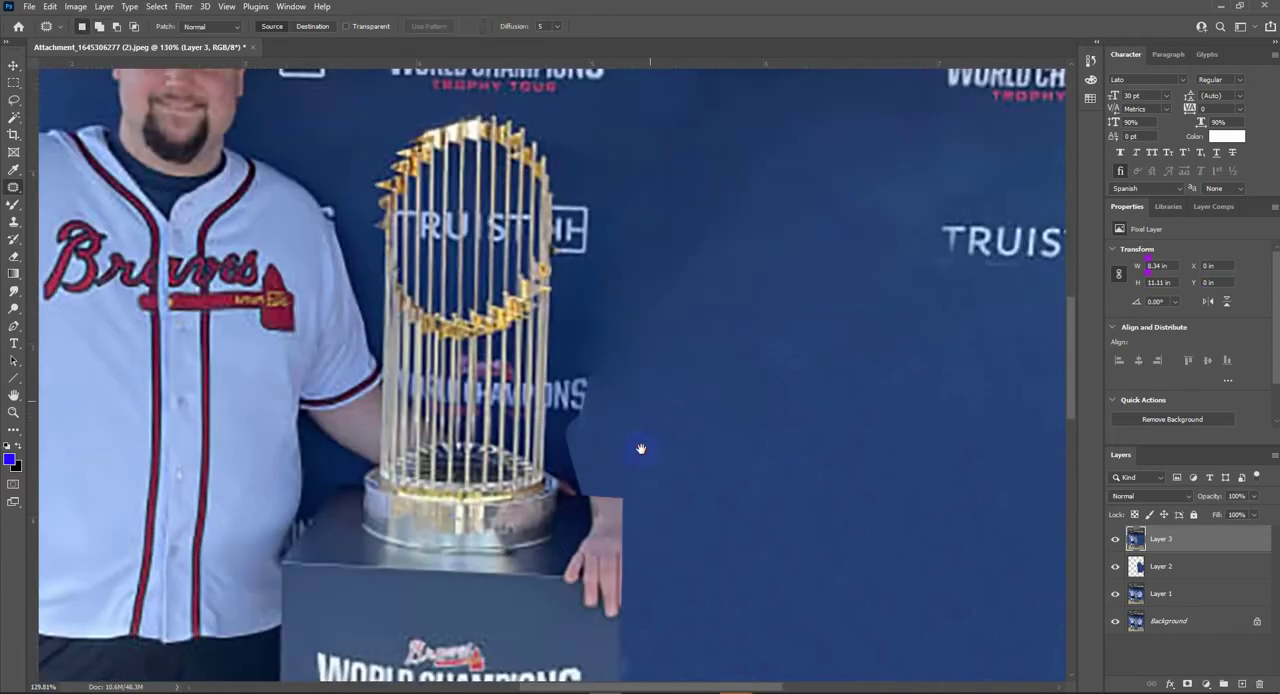
mouse_move(574, 408)
mouse_down()
mouse_move(534, 449)
mouse_move(592, 420)
mouse_up()
drag(578, 450, 674, 434)
key(ctrl+d)
mouse_move(614, 395)
mouse_down()
mouse_move(550, 402)
mouse_move(573, 407)
mouse_up()
drag(575, 408, 688, 457)
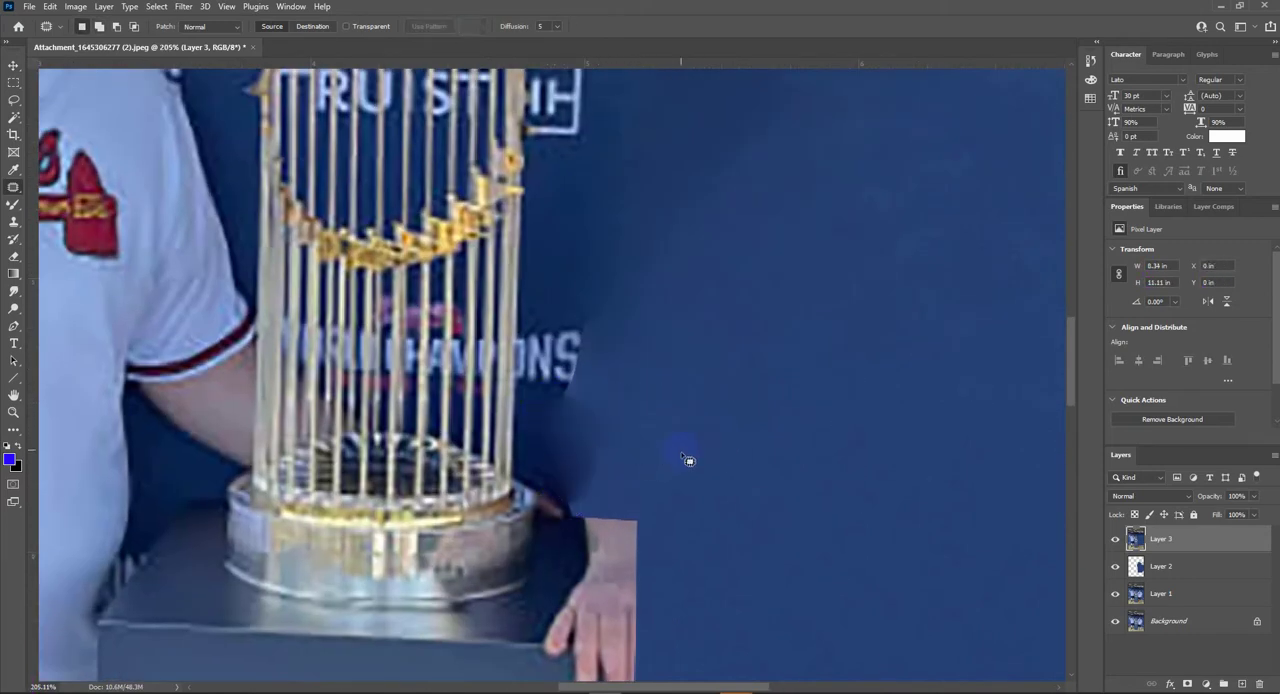
key(ctrl+d)
- Even out the backdrop's tone beside the trophy and pedestal, using the midtones range at 30% exposure
scroll(676, 458, down, 6)
key(o)
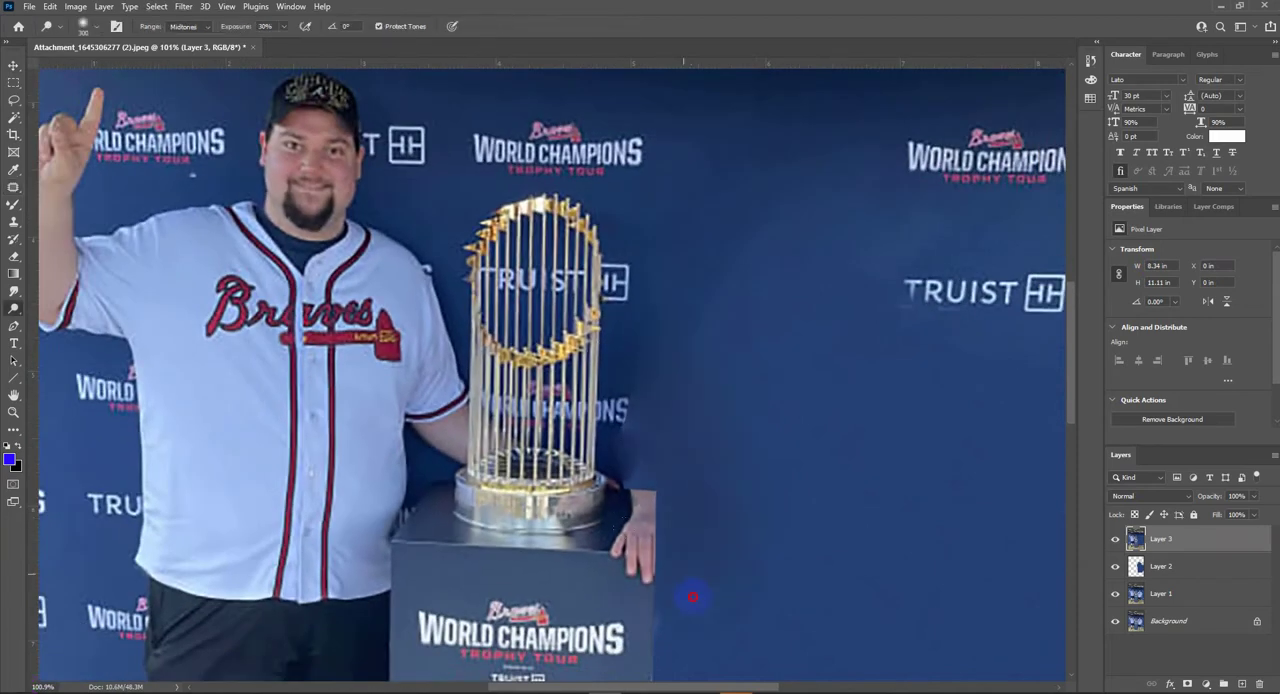
scroll(750, 480, up, 5)
key(j)
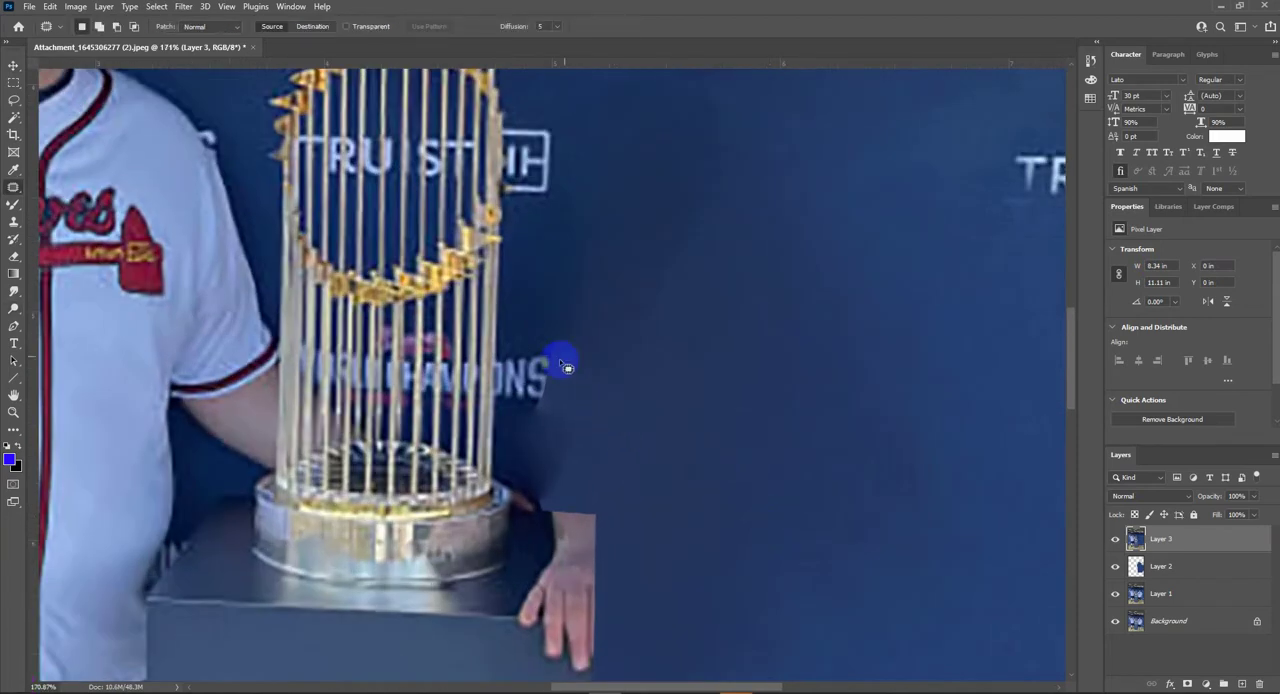
right_click(13, 205)
right_click(13, 290)
click(65, 291)
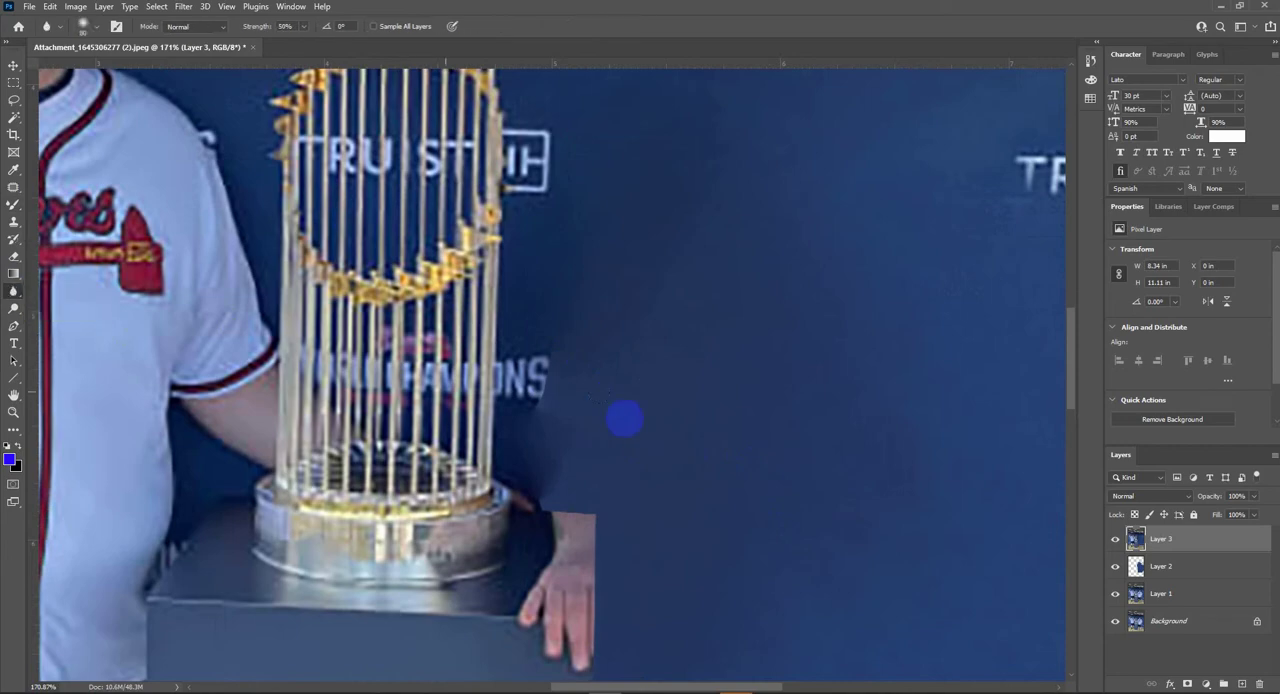
scroll(609, 443, down, 5)
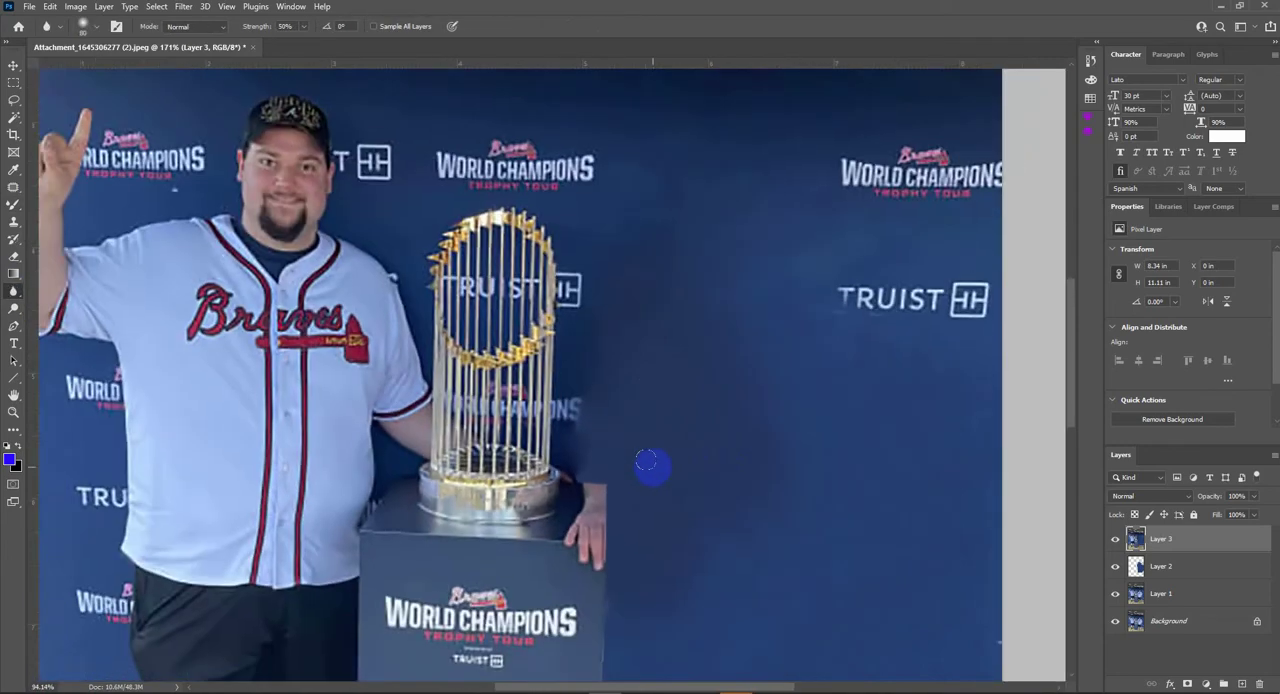
- Patch the uneven dark areas in the rebuilt backdrop beside the trophy with cleaner blue
key(j)
scroll(725, 438, down, 3)
mouse_move(670, 365)
mouse_down()
mouse_move(638, 336)
mouse_move(688, 290)
mouse_up()
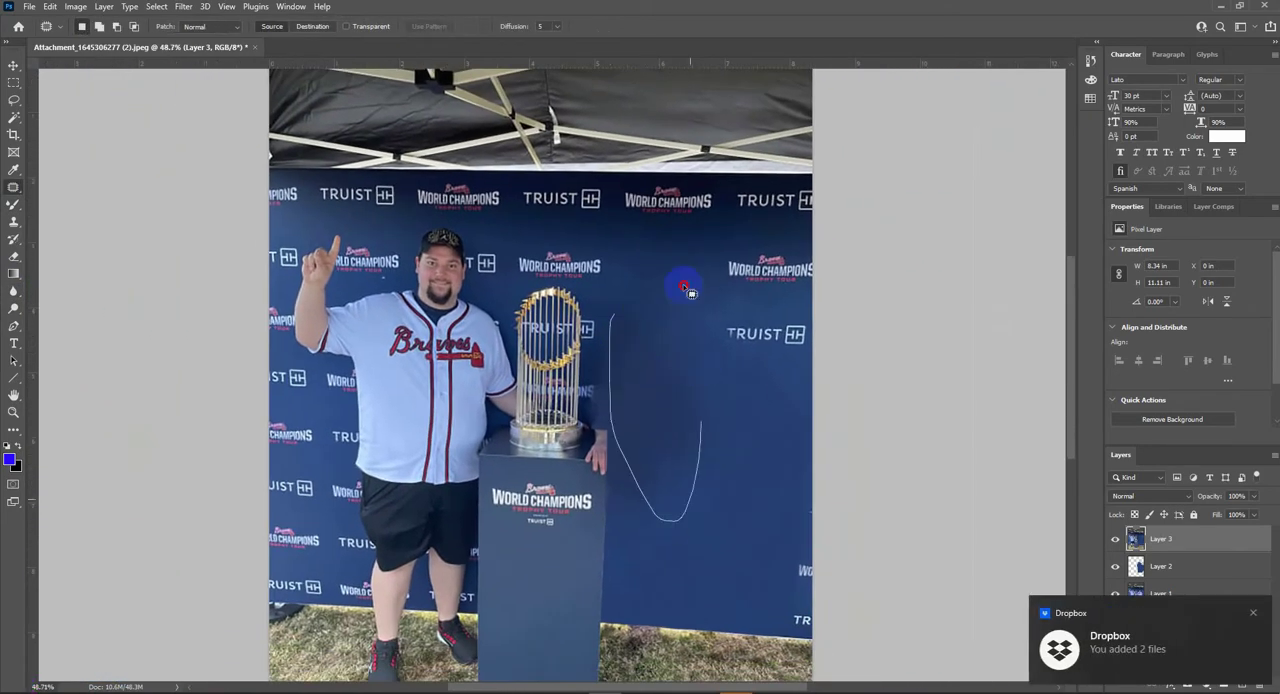
click(620, 312)
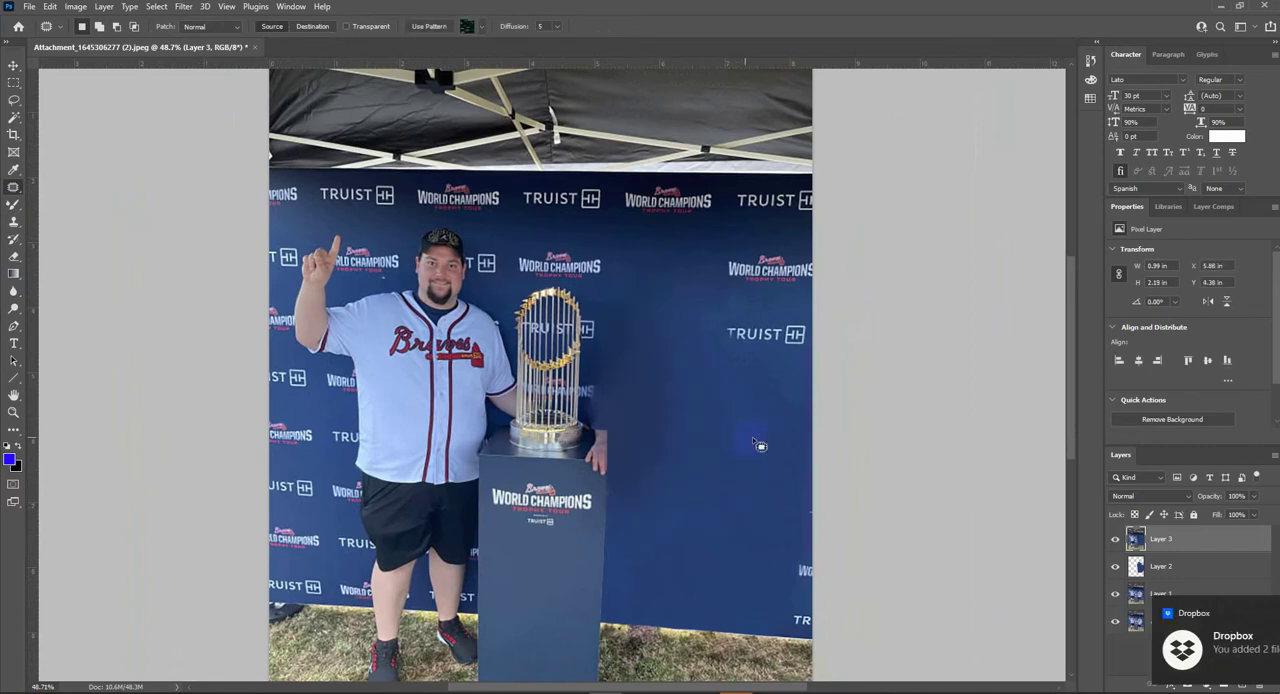
drag(712, 420, 771, 446)
key(ctrl+d)
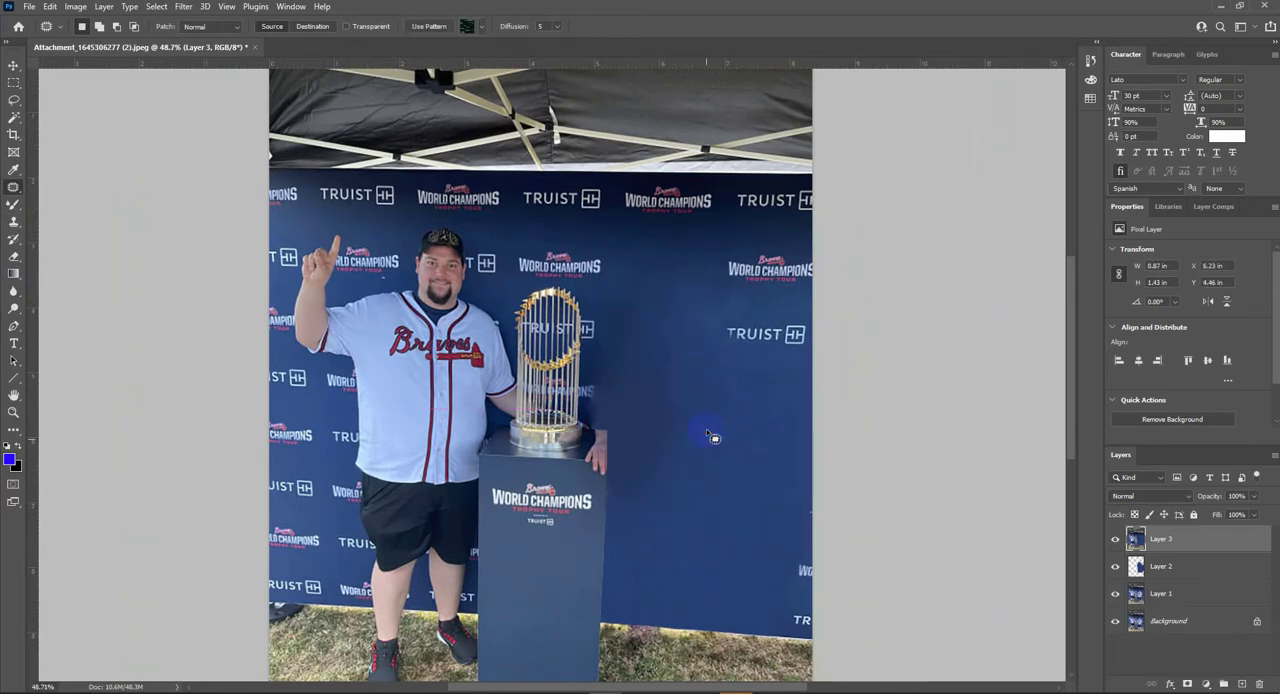
- Lighten the dark backdrop beside the trophy and pedestal with Dodge, using the midtones range at 30% exposure
scroll(707, 450, down, 3)
key(o)
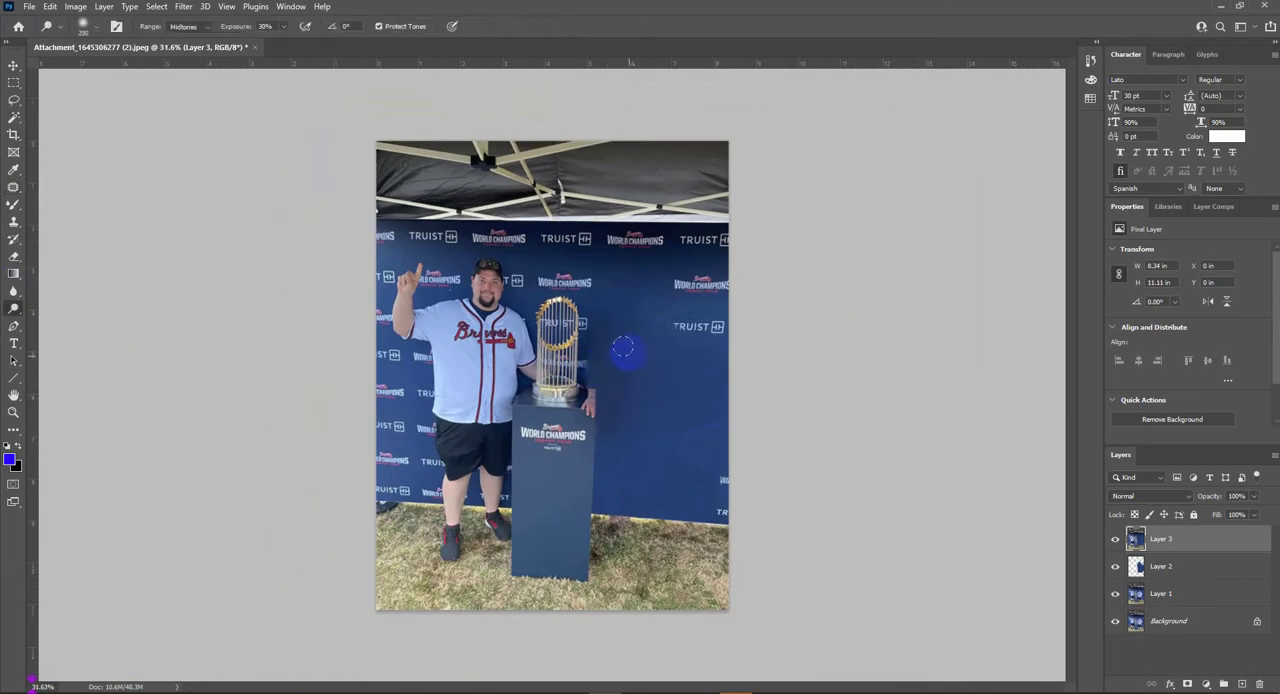
drag(614, 450, 655, 365)
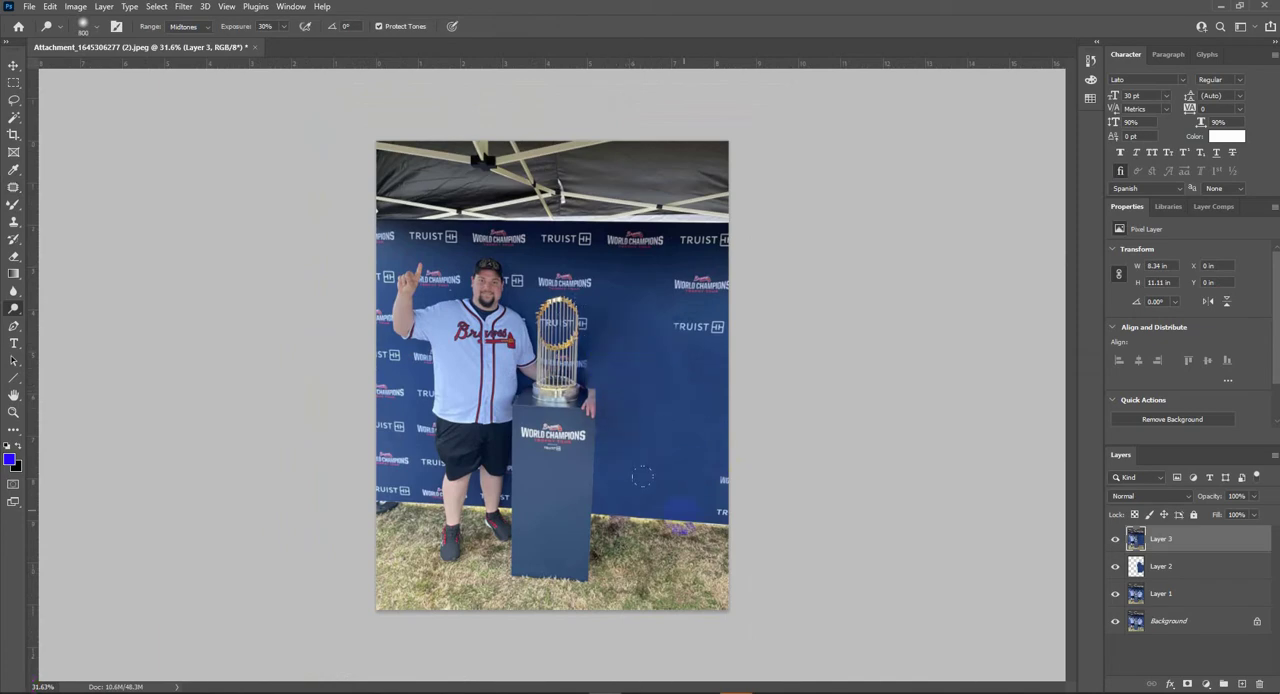
- Outline the unobstructed corner of the pedestal top beside the remaining man with a closed Pen path
scroll(692, 482, up, 3)
scroll(340, 296, up, 3)
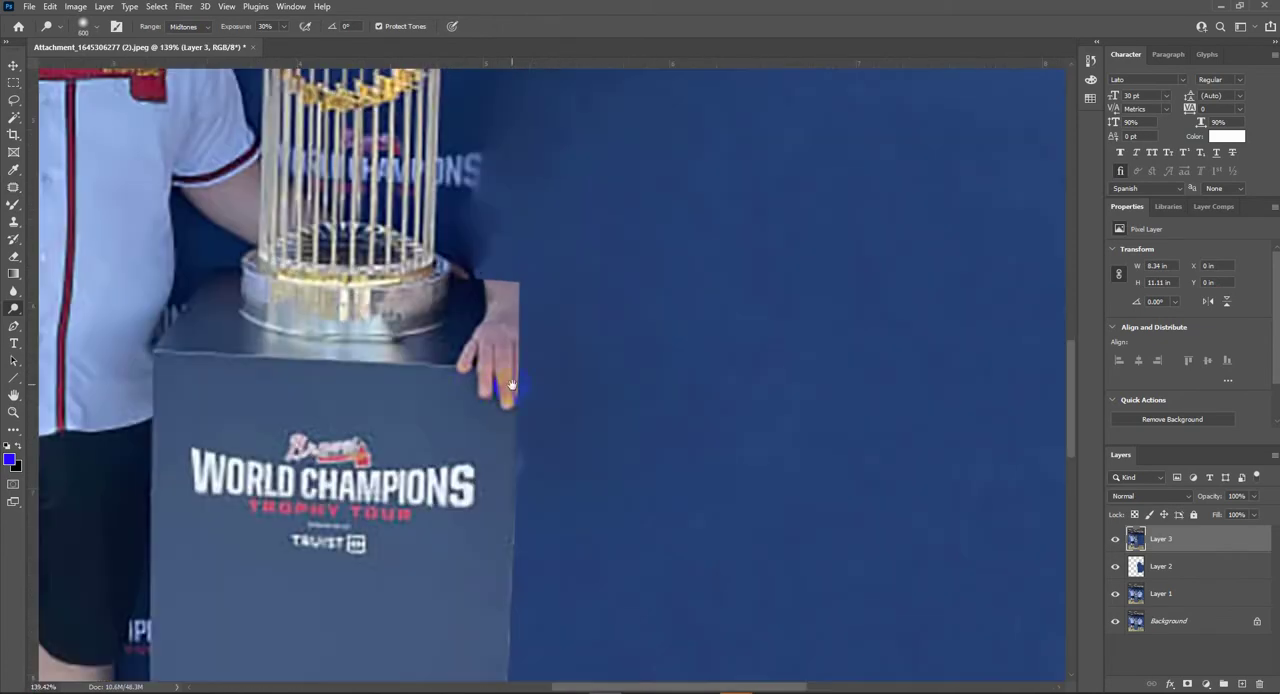
key(p)
scroll(354, 304, up, 1)
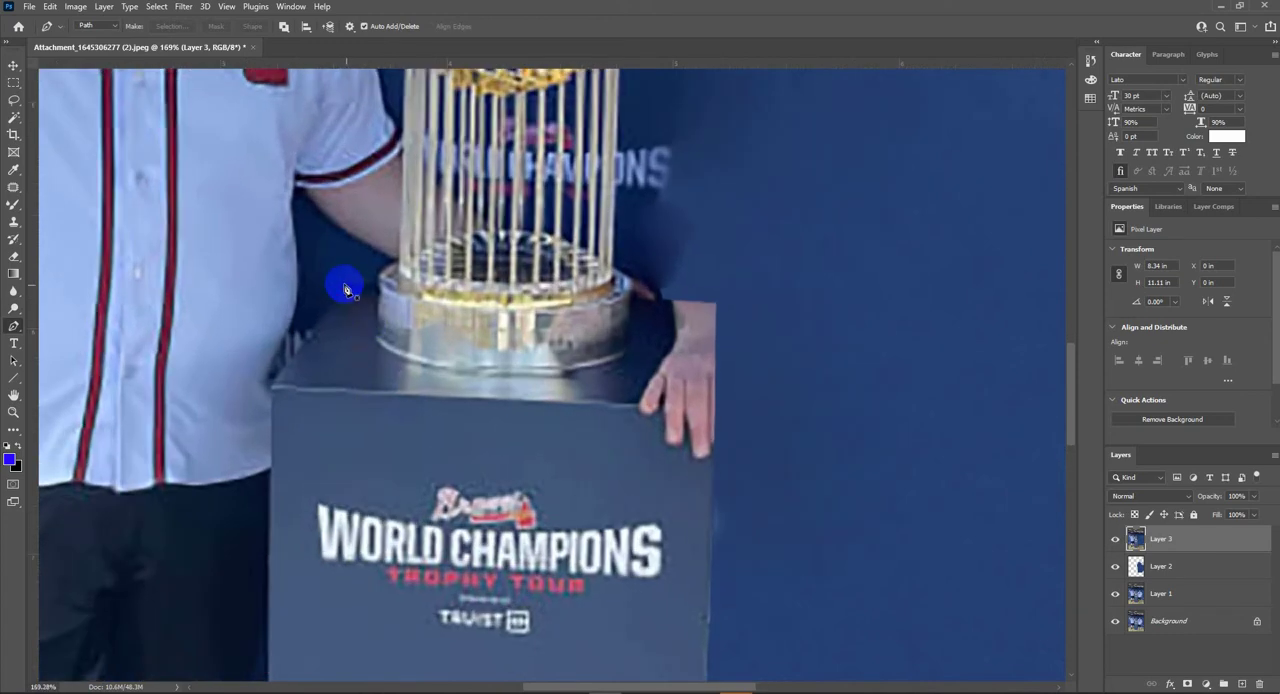
click(344, 284)
click(376, 331)
click(365, 383)
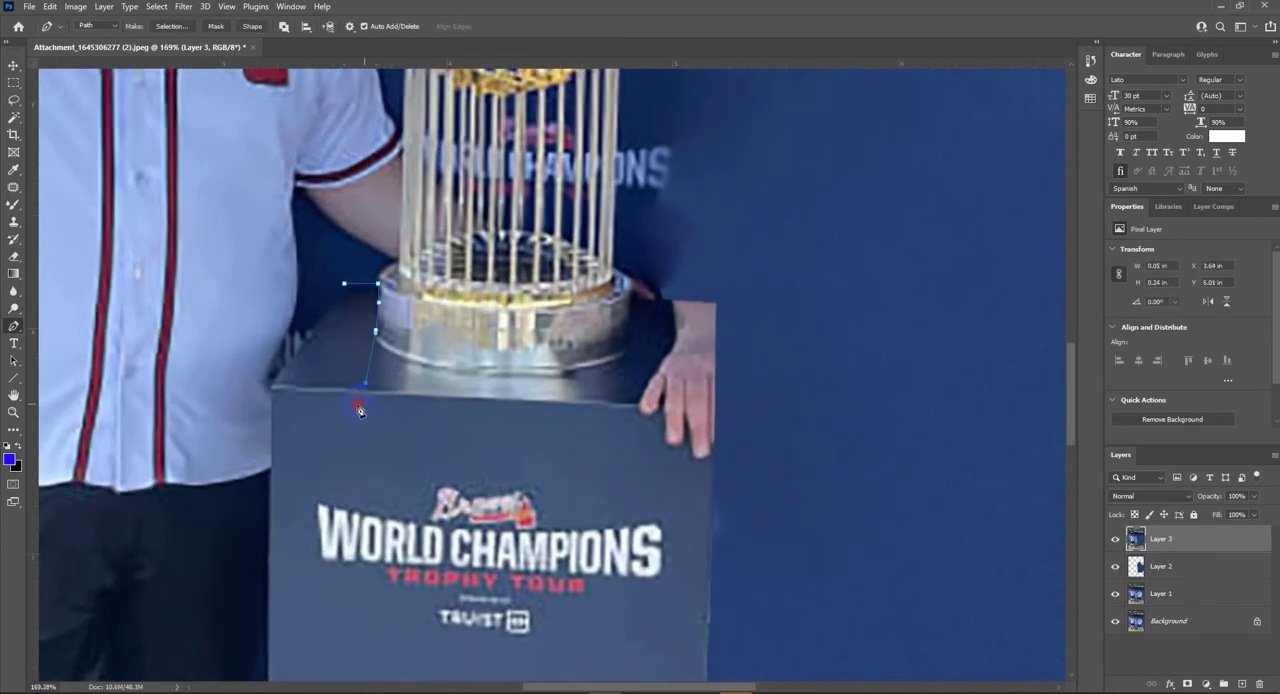
click(271, 386)
click(345, 284)
- Turn the path into a selection feathered by 2 pixels and copy that pedestal corner to a new layer
key(ctrl+Return)
key(shift+F6)
text(2)
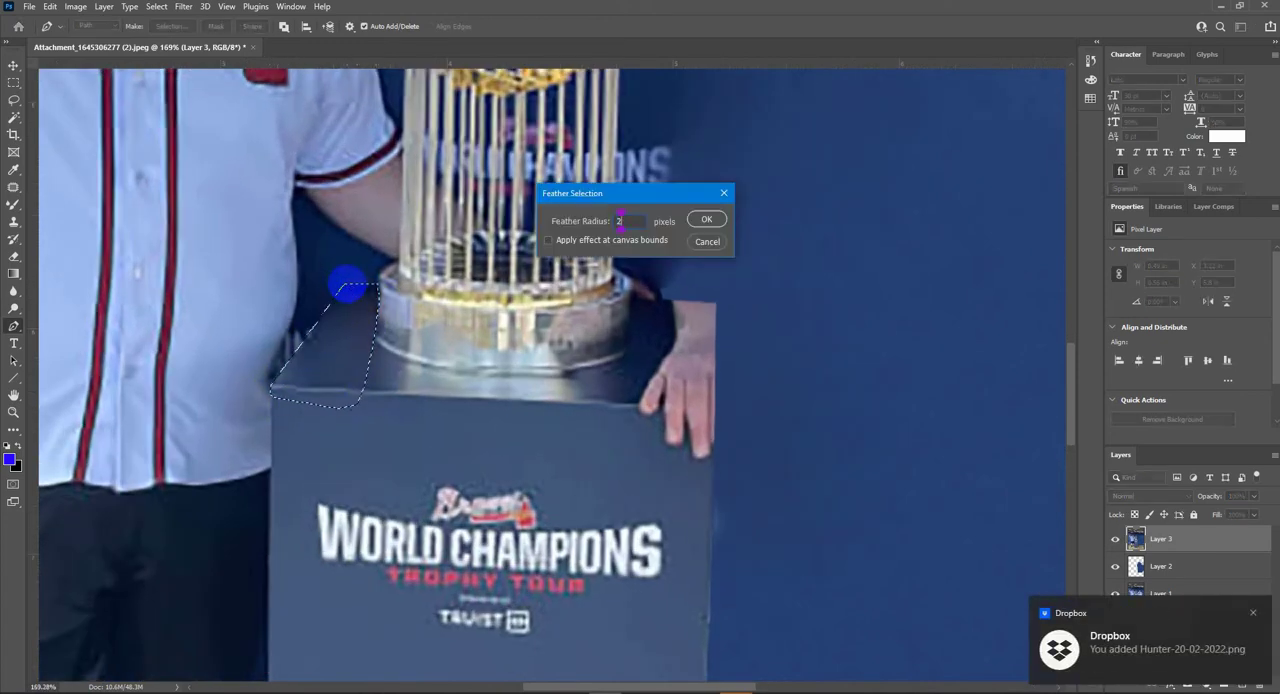
key(Return)
key(ctrl+j)
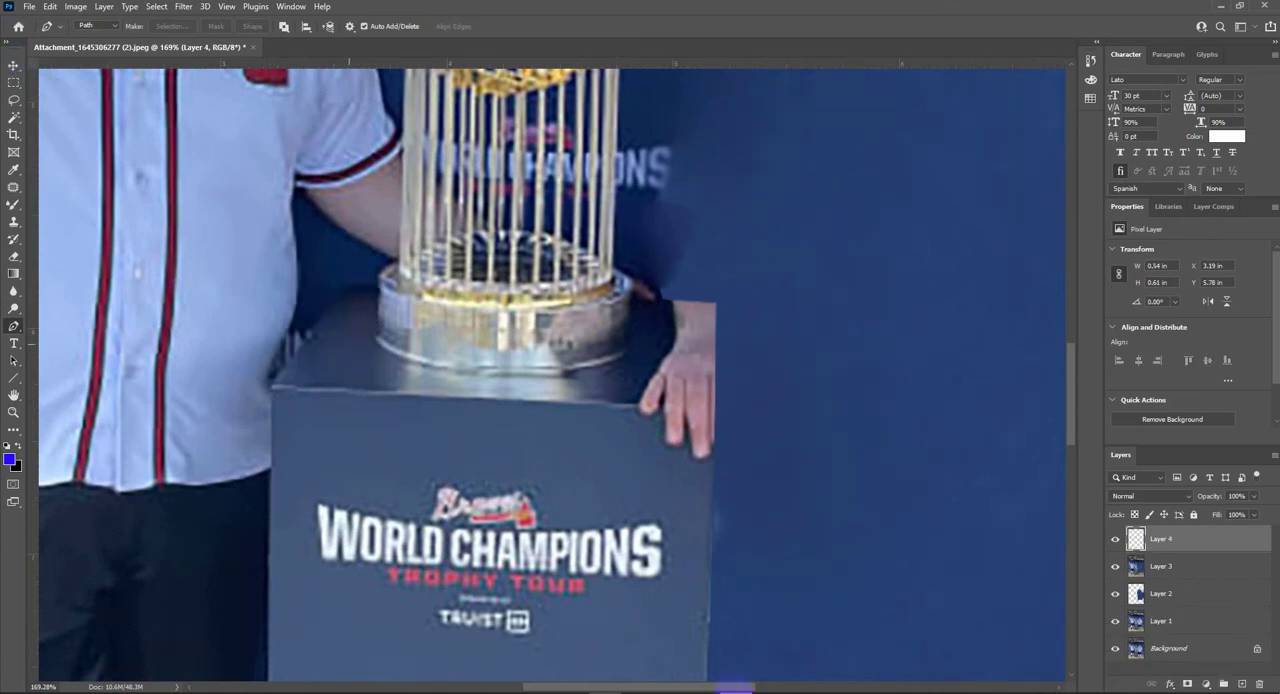
- Flip the copied corner horizontally and position it over the leftover hand on the opposite side of the pedestal top
key(v)
drag(340, 369, 659, 380)
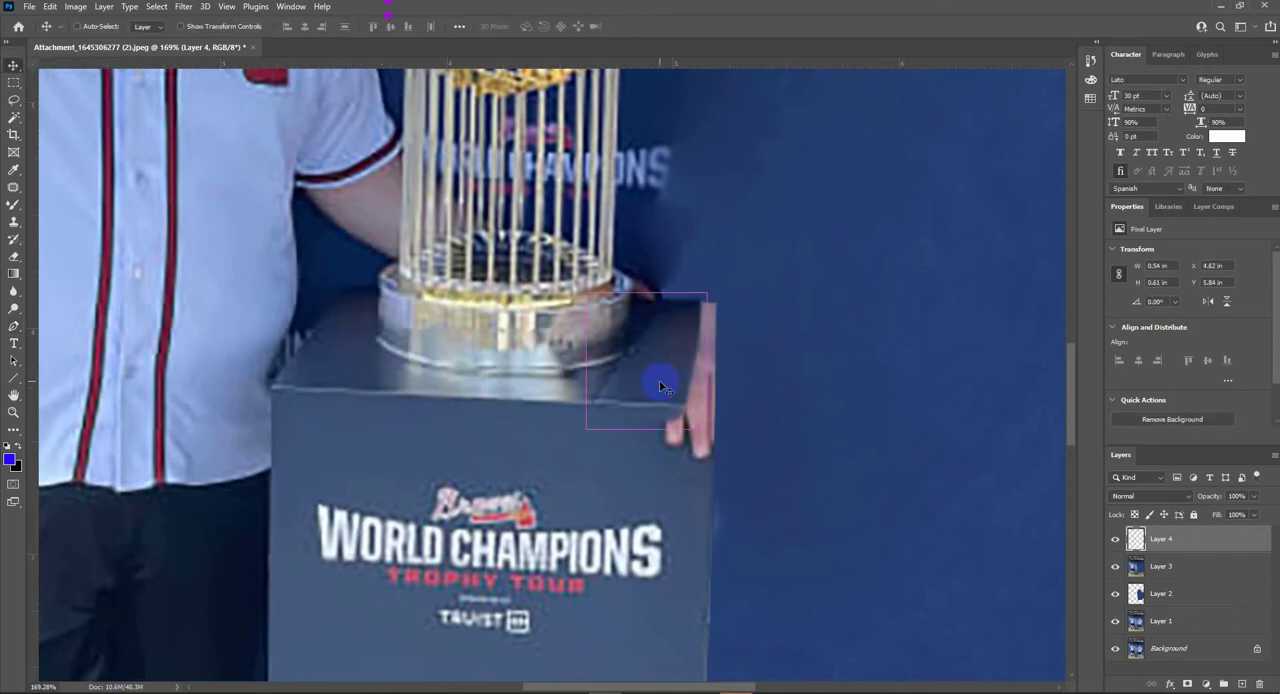
key(ctrl+t)
right_click(663, 388)
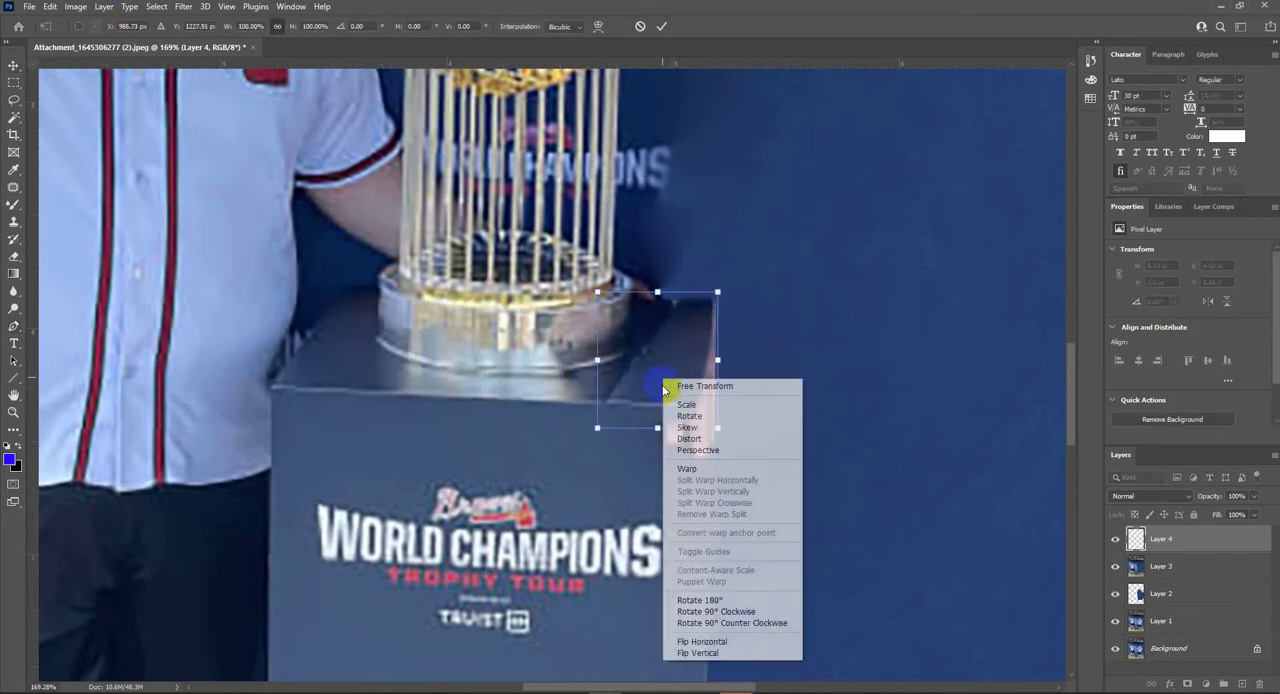
click(700, 641)
drag(628, 372, 658, 372)
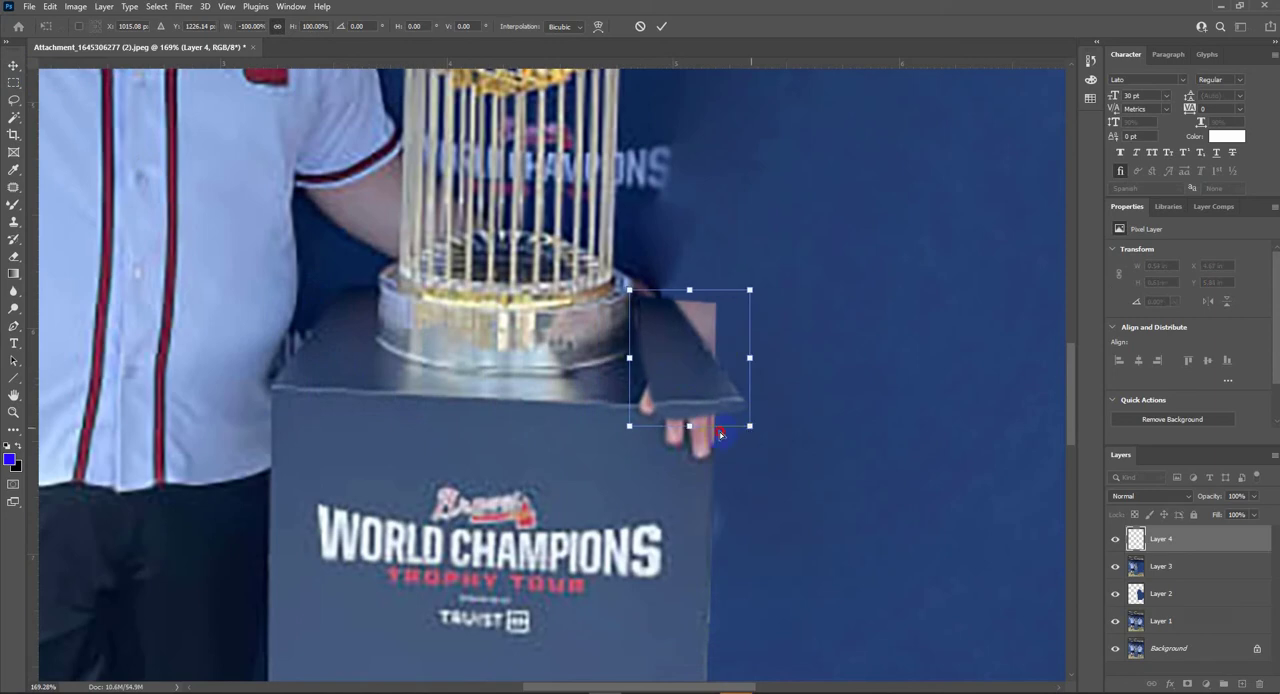
drag(720, 434, 703, 431)
key(Return)
drag(674, 367, 694, 370)
- Warp the flipped corner piece so it follows the pedestal's outer edge
key(ctrl+t)
right_click(692, 369)
click(688, 437)
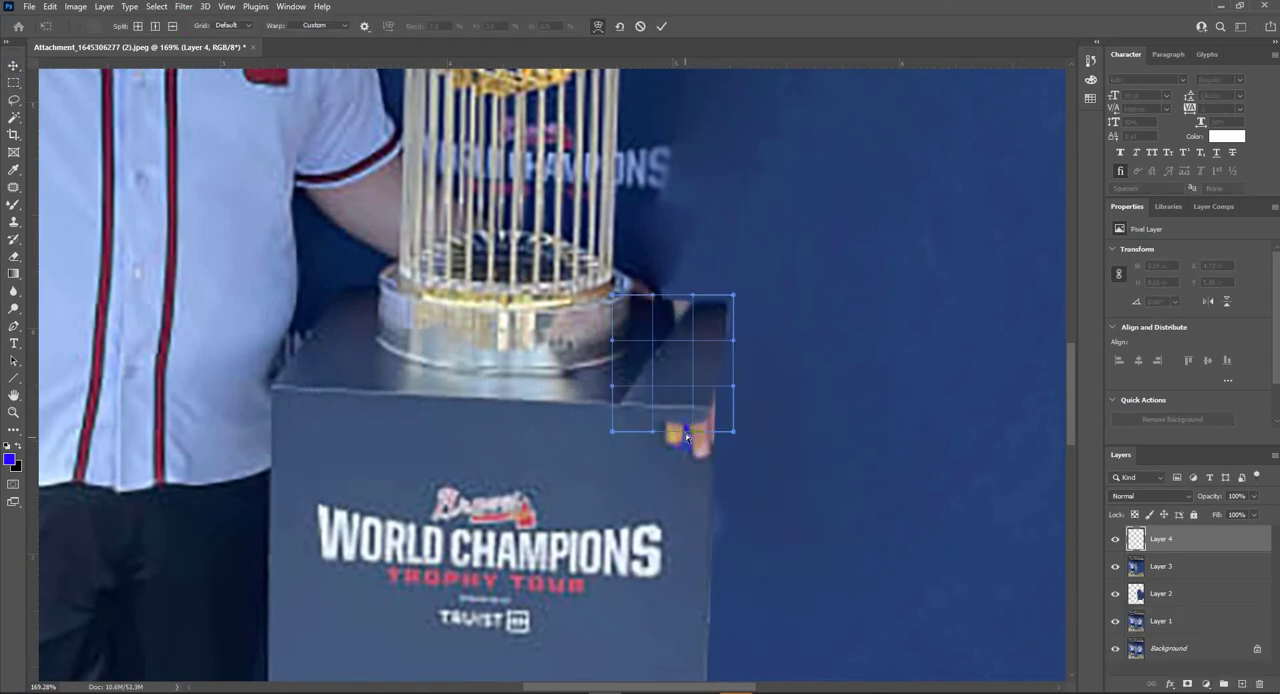
mouse_move(715, 318)
mouse_down()
mouse_move(686, 308)
mouse_move(707, 312)
mouse_up()
key(Return)
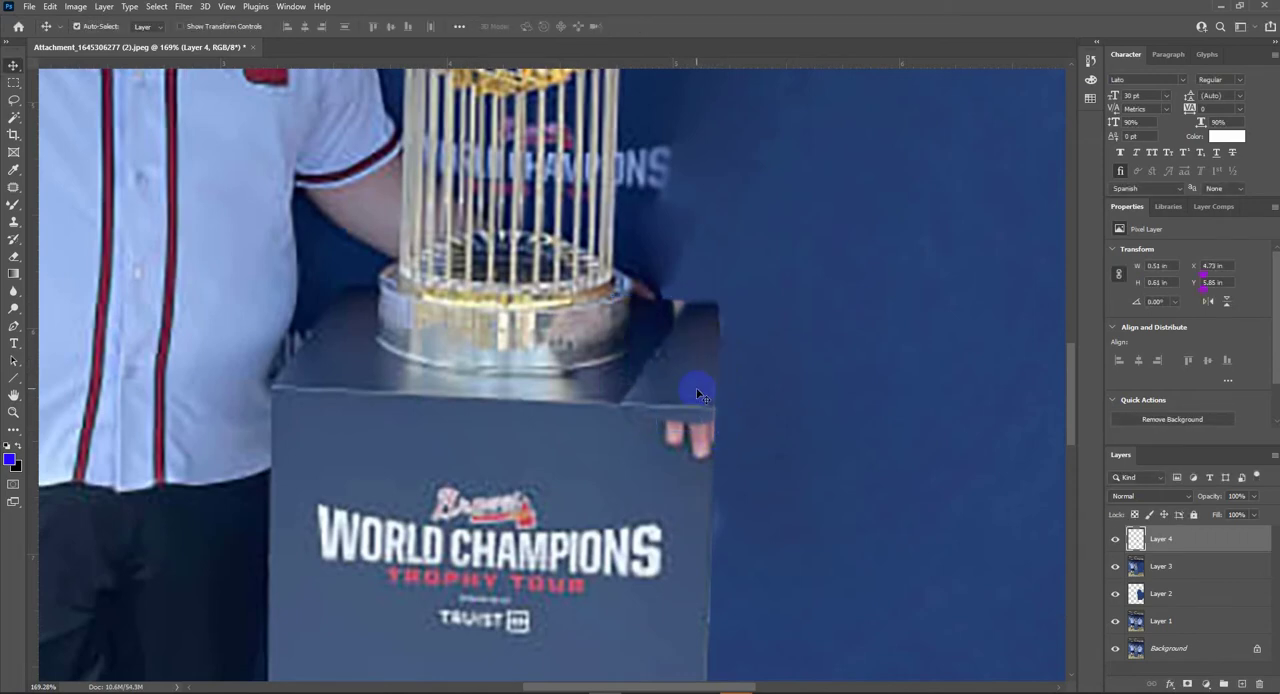
key(ctrl+l)
key(Escape)
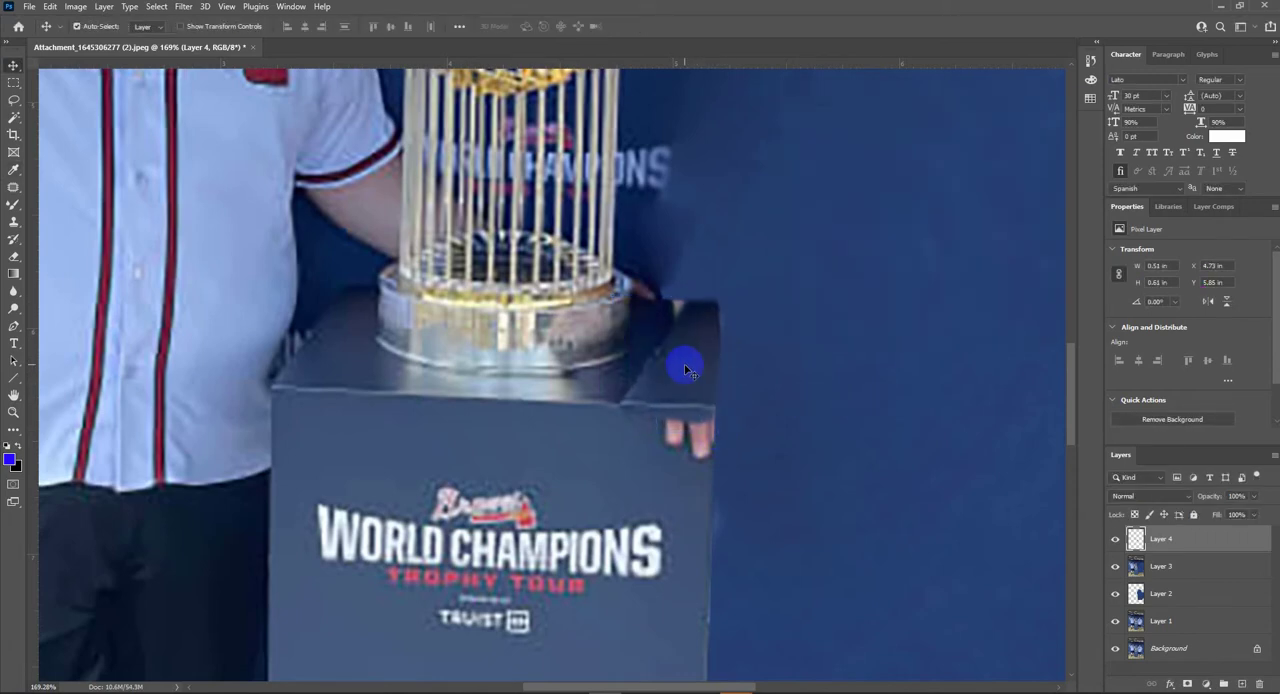
- Clone the pedestal's plain front over the remaining fingers on Layer 3
key(alt+bracketleft)
key(s)
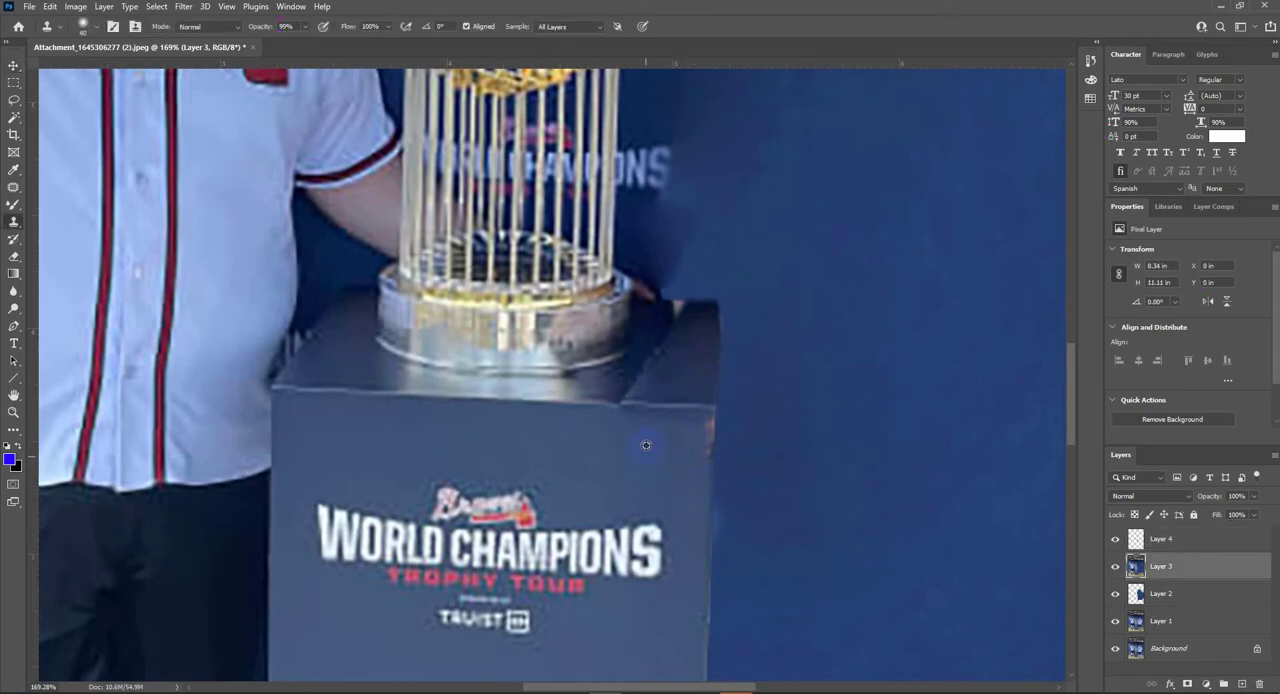
scroll(697, 456, down, 2)
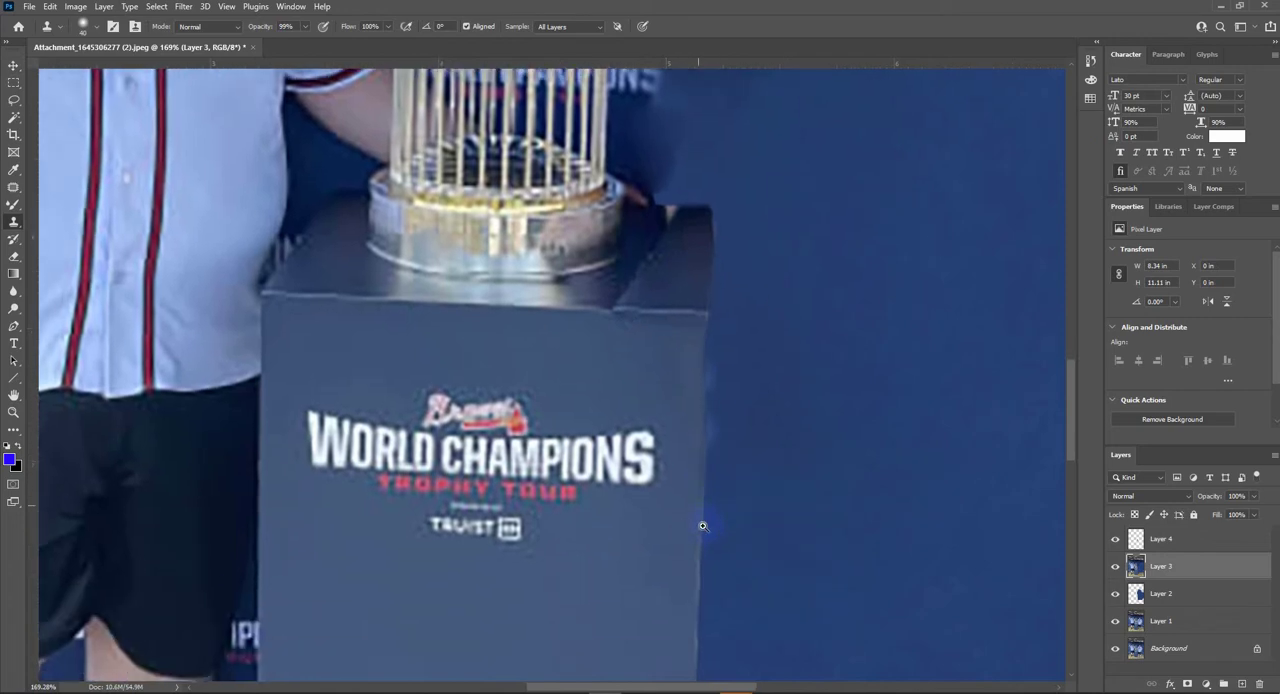
scroll(692, 423, up, 1)
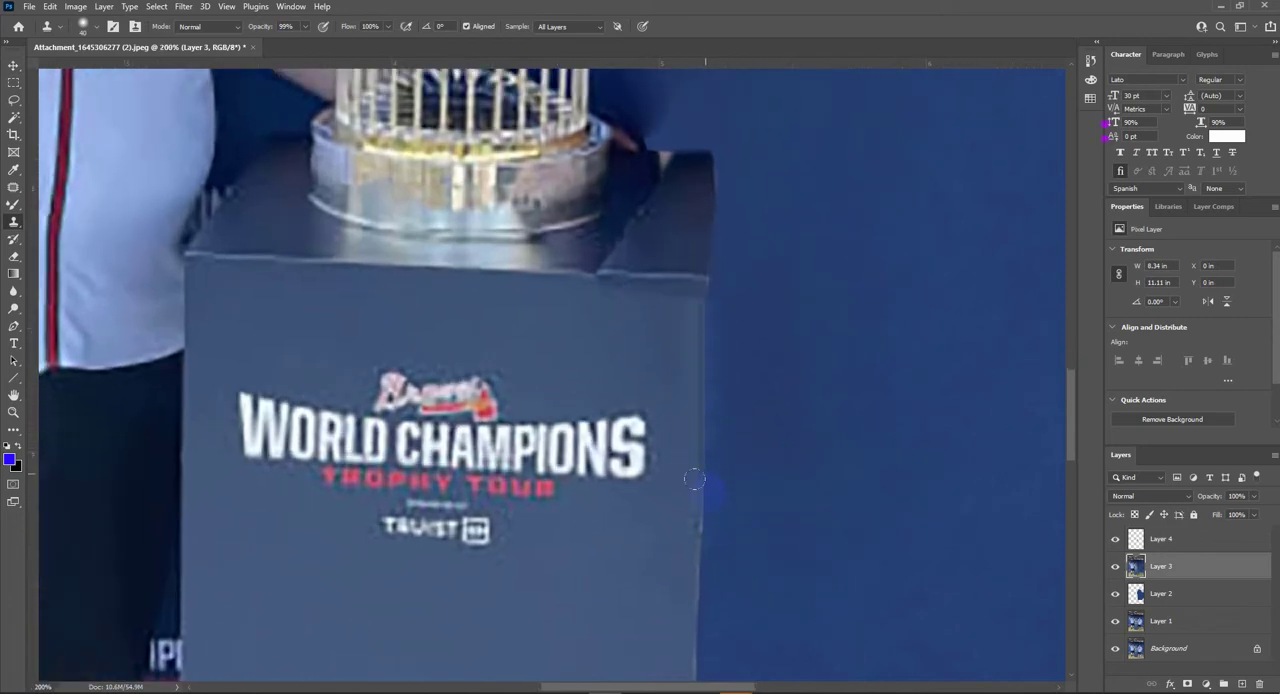
- Clean up the pedestal's outer side edge against the blue backdrop with the Clone Stamp
key(ctrl+alt+shift+e)
drag(829, 626, 627, 328)
scroll(643, 463, down, 7)
scroll(592, 350, up, 8)
scroll(628, 326, down, 3)
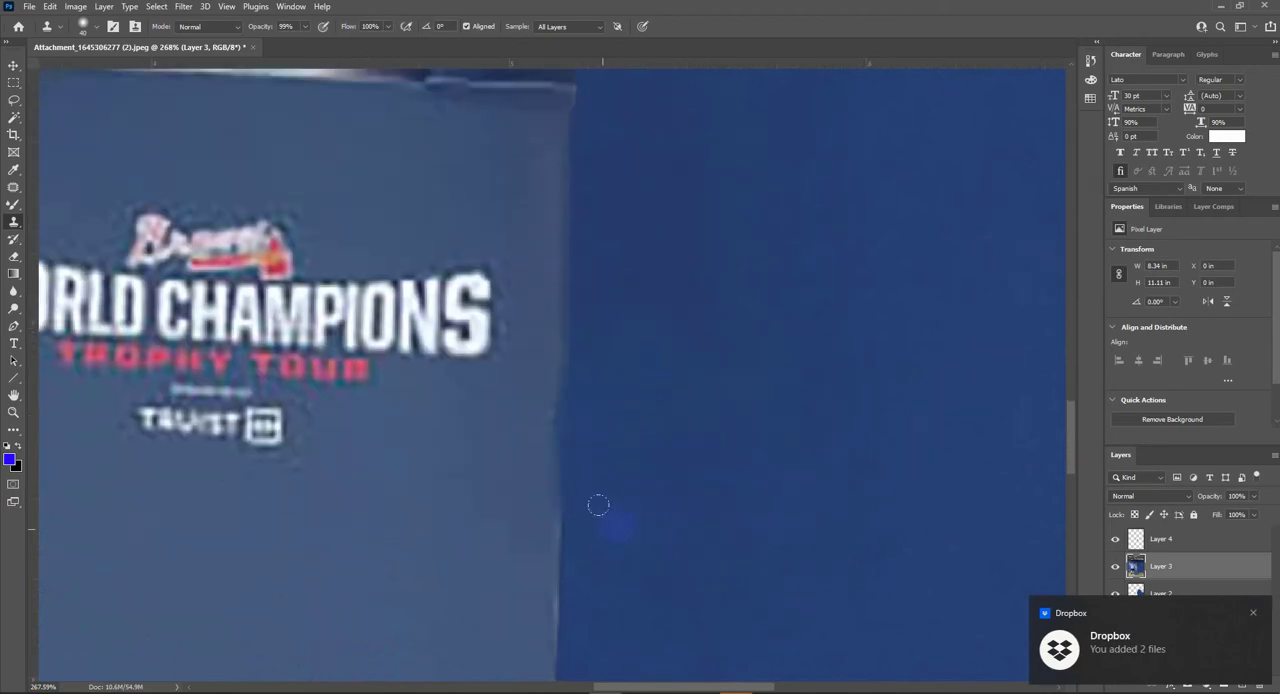
drag(587, 468, 577, 408)
scroll(634, 291, down, 5)
mouse_move(634, 291)
mouse_down()
mouse_move(646, 443)
mouse_move(606, 474)
mouse_up()
scroll(645, 448, up, 3)
- Clone over the light skin remnant and the inner seam of the copied corner on Layer 4
key(v)
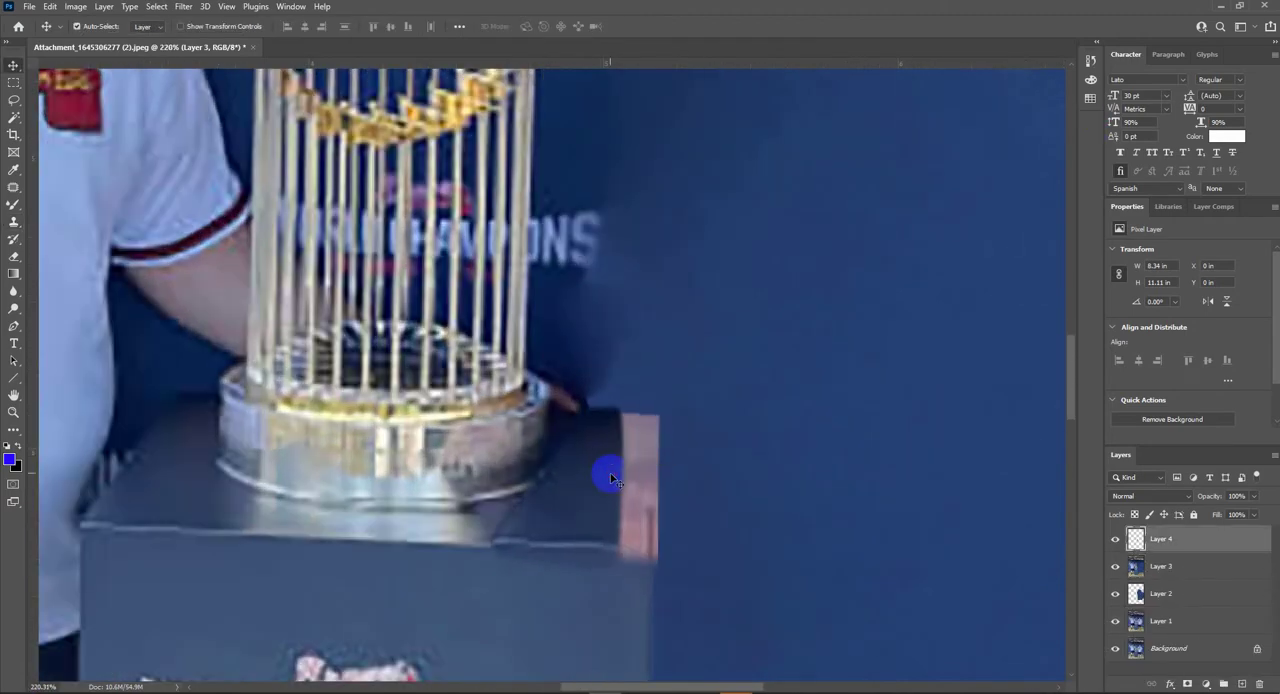
key(ctrl+z)
key(s)
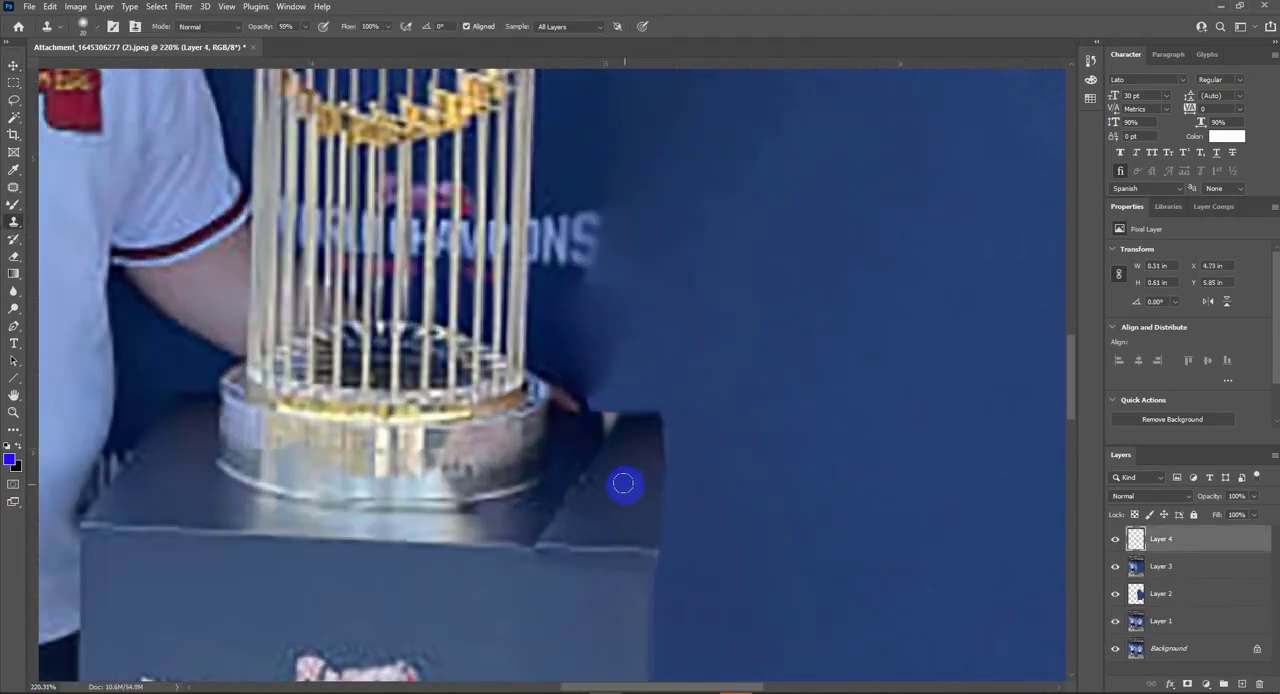
mouse_move(619, 479)
mouse_down()
mouse_move(620, 429)
mouse_move(620, 466)
mouse_move(566, 506)
mouse_move(577, 477)
mouse_up()
- Merge the visible image into a new top layer and blend the seam across the pedestal top with the Mixer Brush
key(v)
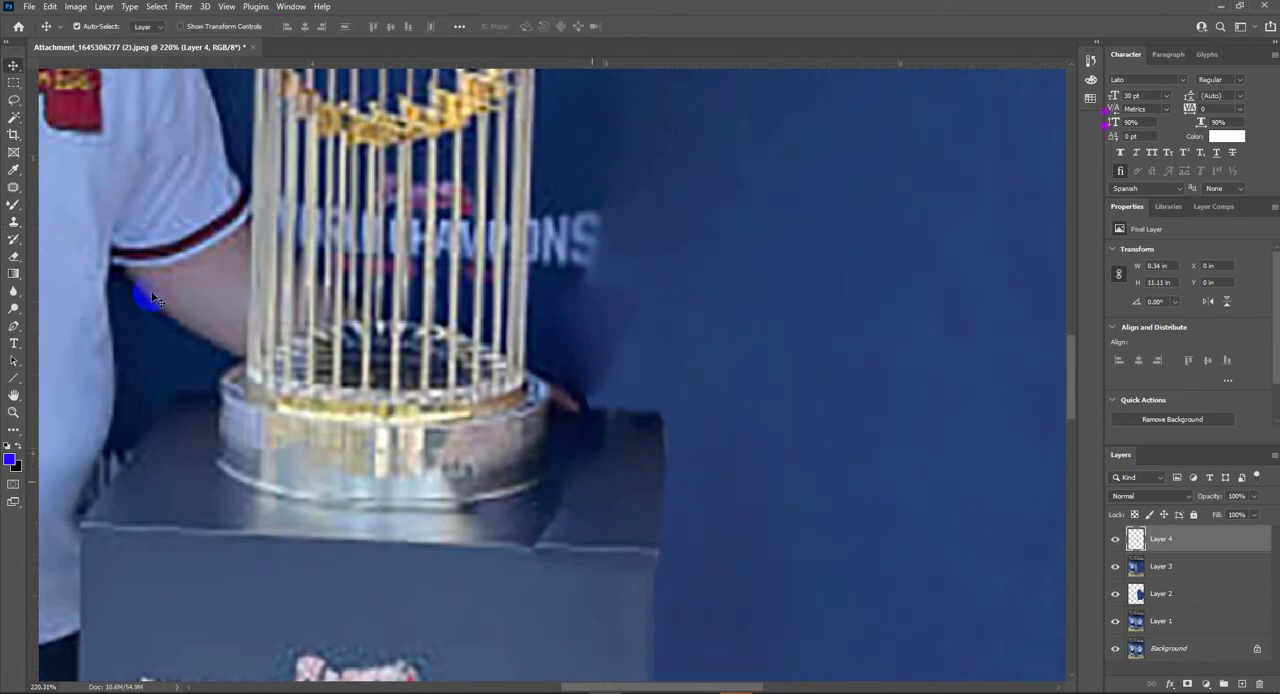
key(ctrl+shift+alt+e)
click(14, 206)
mouse_move(414, 537)
mouse_down()
mouse_move(563, 534)
mouse_move(400, 536)
mouse_move(544, 525)
mouse_up()
drag(577, 457, 627, 428)
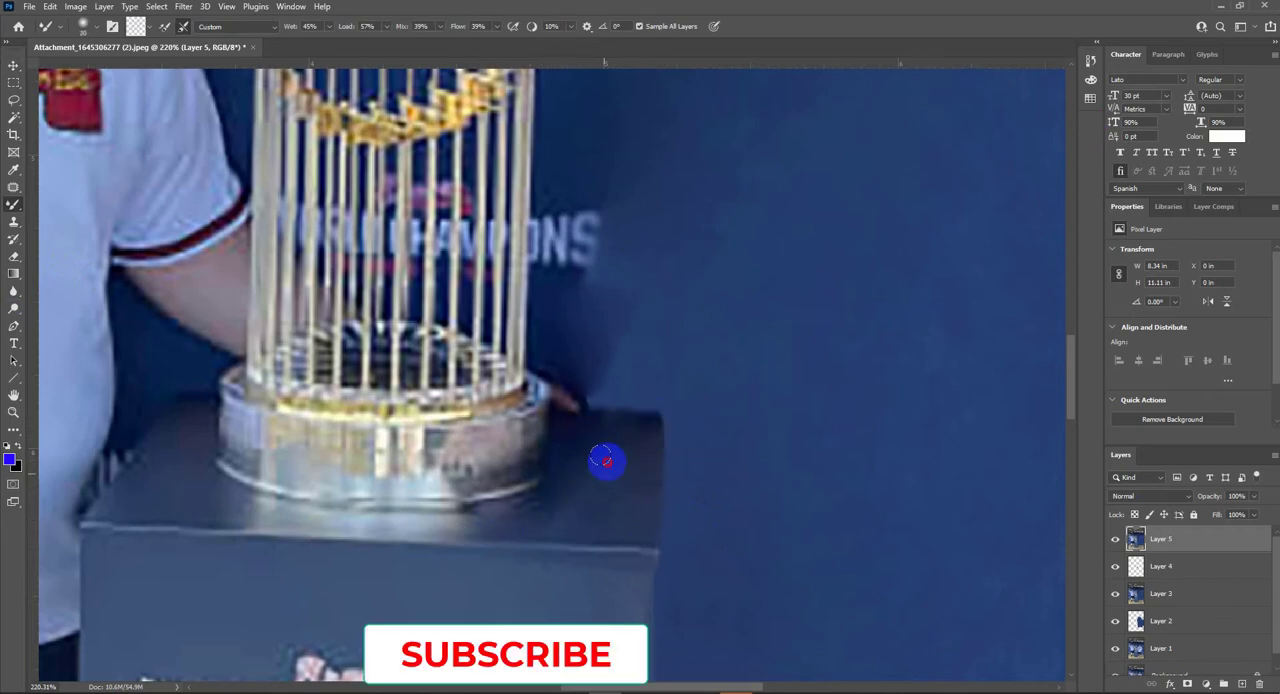
scroll(640, 505, down, 3)
scroll(660, 503, up, 2)
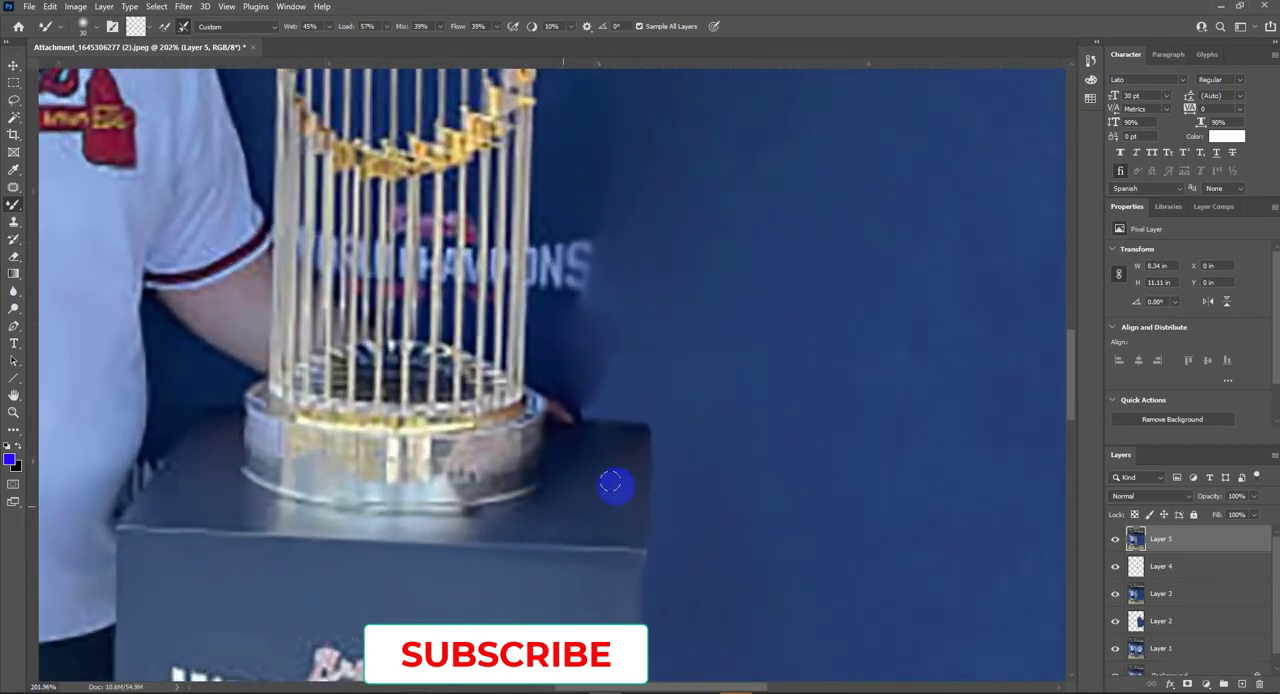
- Smooth the backdrop around the pedestal's rebuilt outer corner
drag(668, 557, 702, 598)
scroll(642, 445, down, 7)
scroll(682, 466, up, 3)
key(j)
mouse_move(650, 430)
mouse_down()
mouse_move(562, 286)
mouse_move(598, 388)
mouse_up()
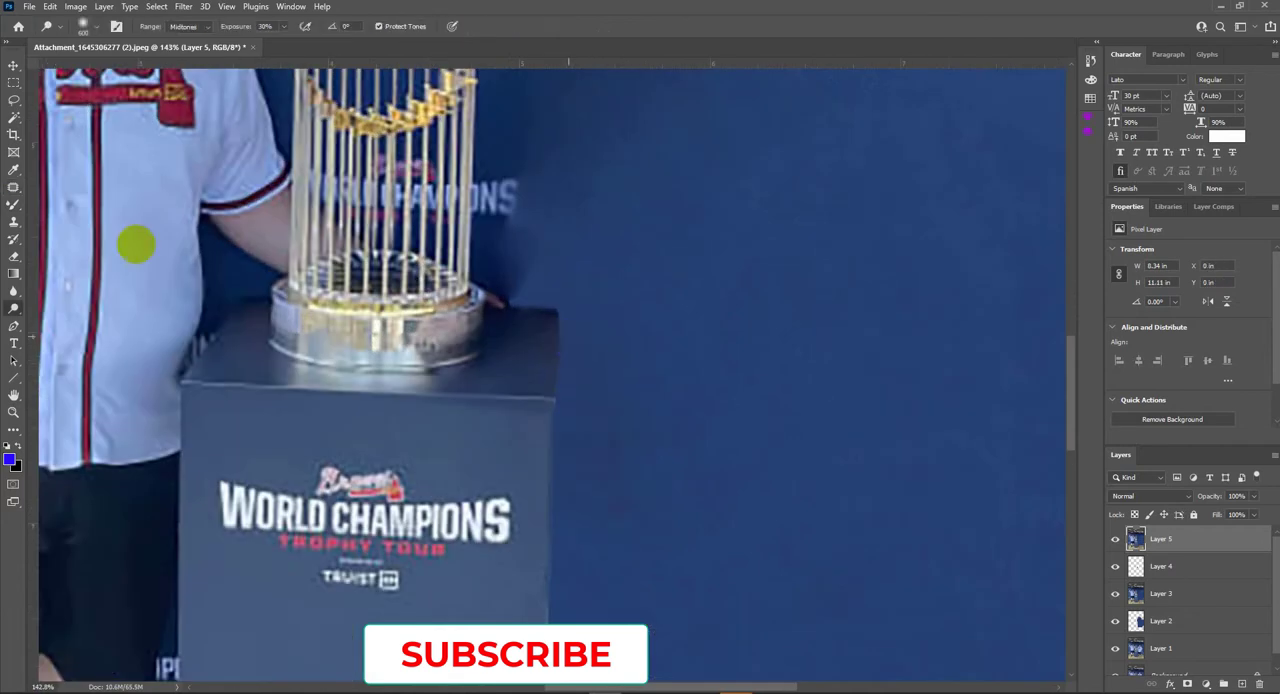
- Soften the rebuilt upper corner of the pedestal with the Smudge tool at 24% strength
click(13, 206)
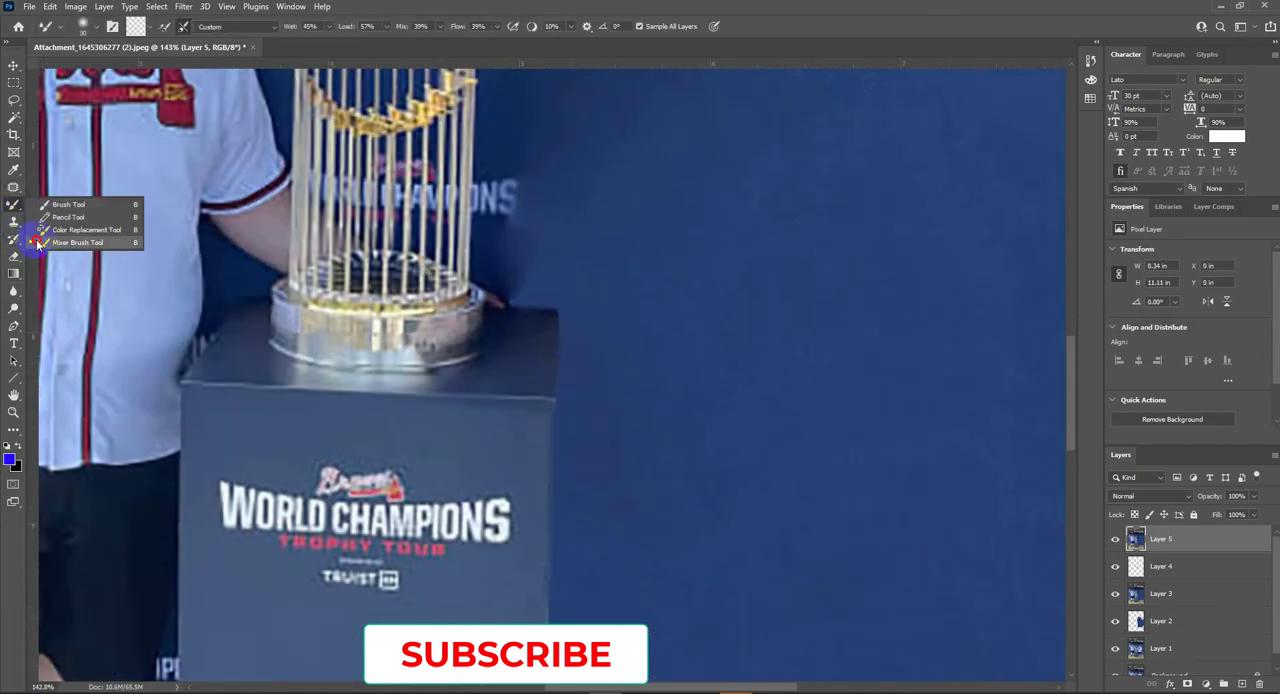
click(14, 275)
click(13, 292)
right_click(633, 353)
key(Escape)
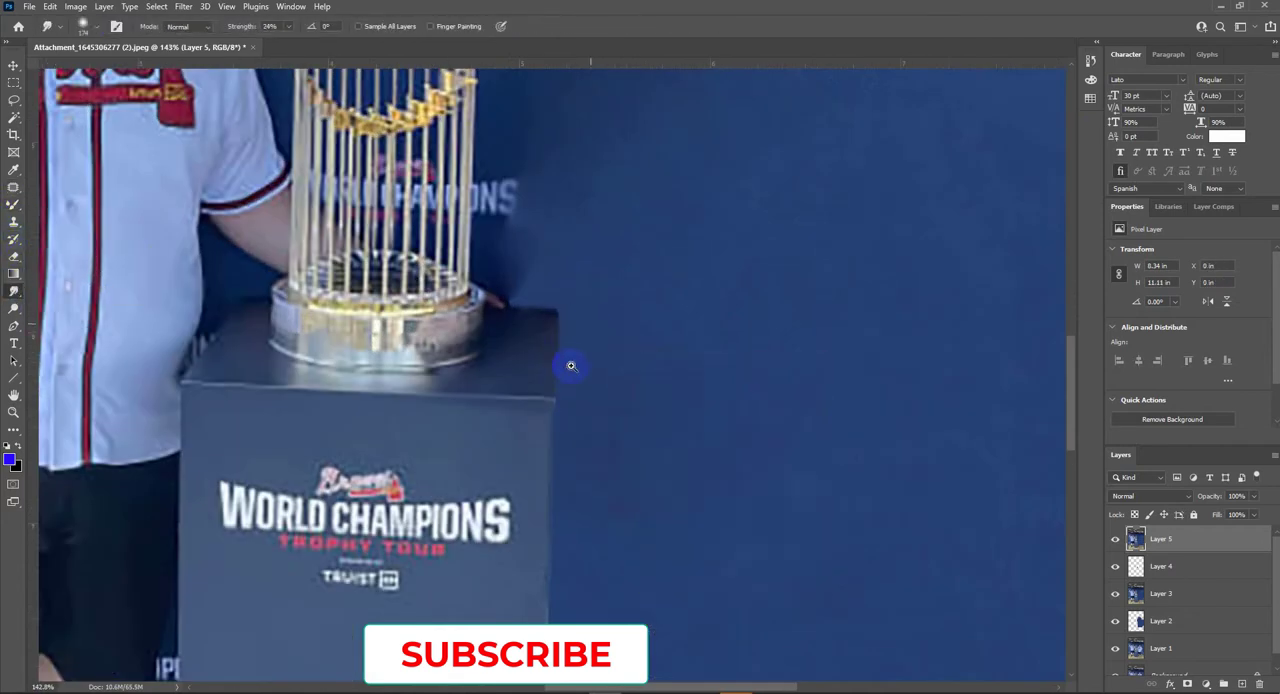
scroll(571, 366, up, 1)
scroll(613, 404, up, 1)
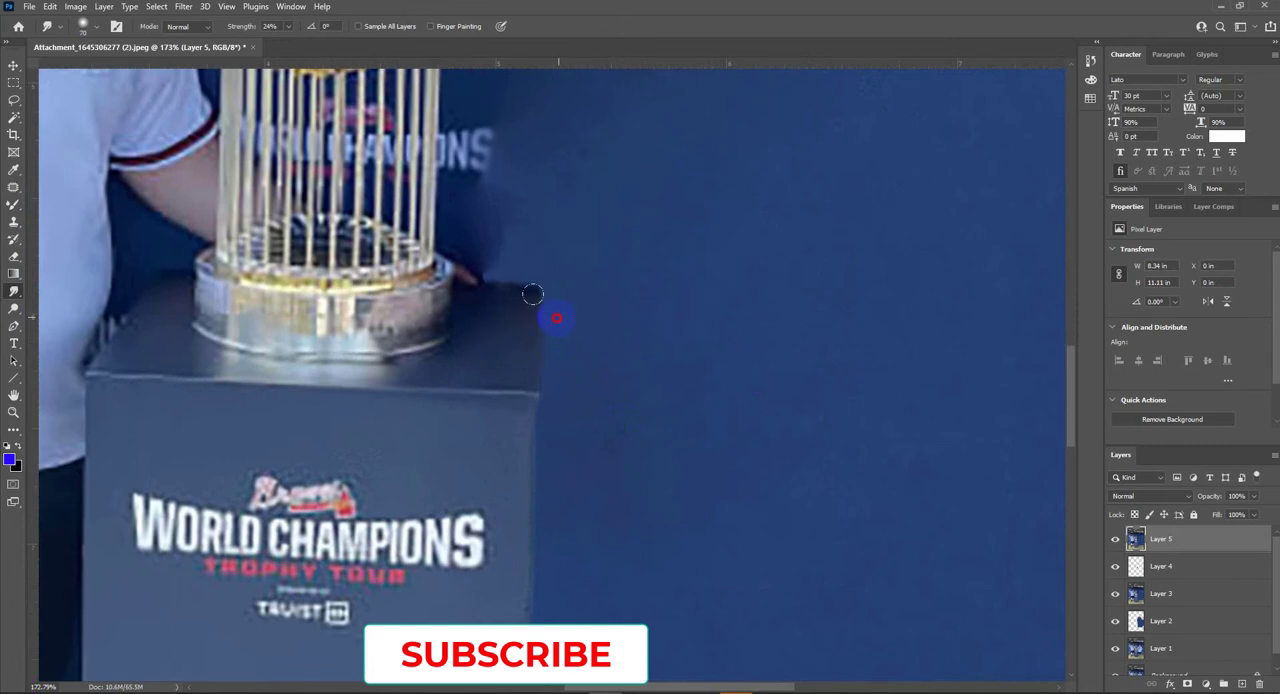
- Smudge the pedestal's outer side edge smooth from its front corner down to the grass
scroll(580, 301, down, 3)
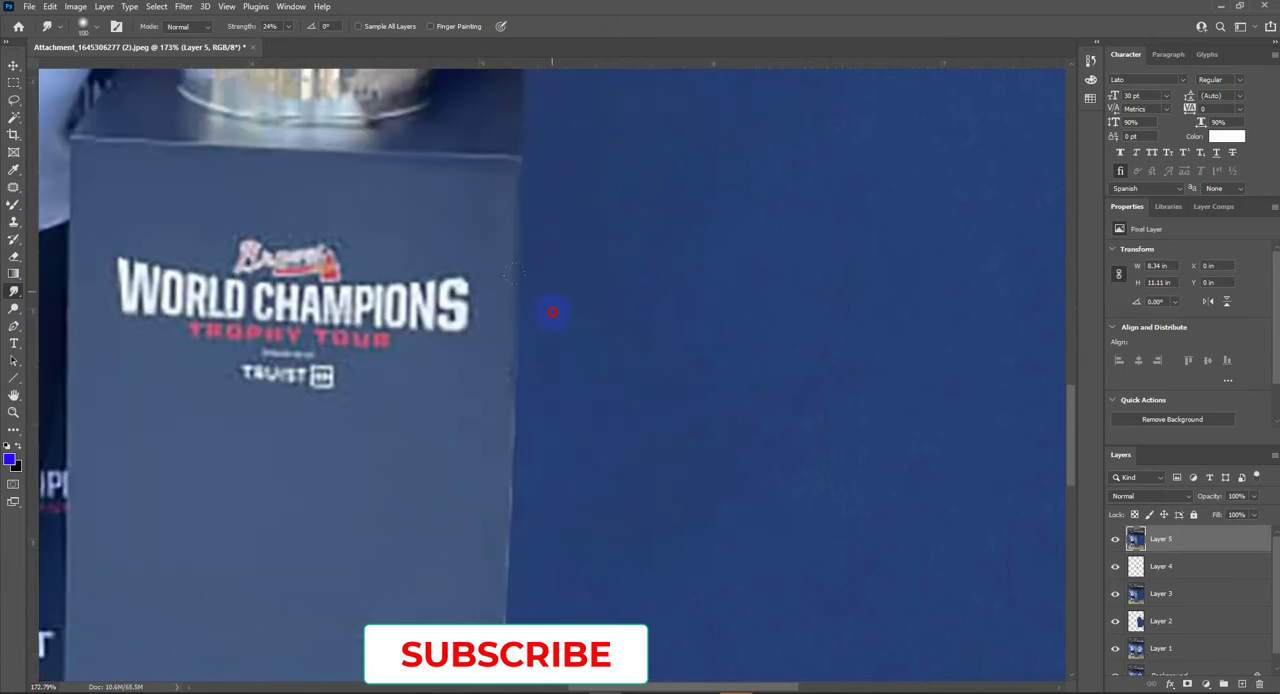
drag(536, 417, 545, 217)
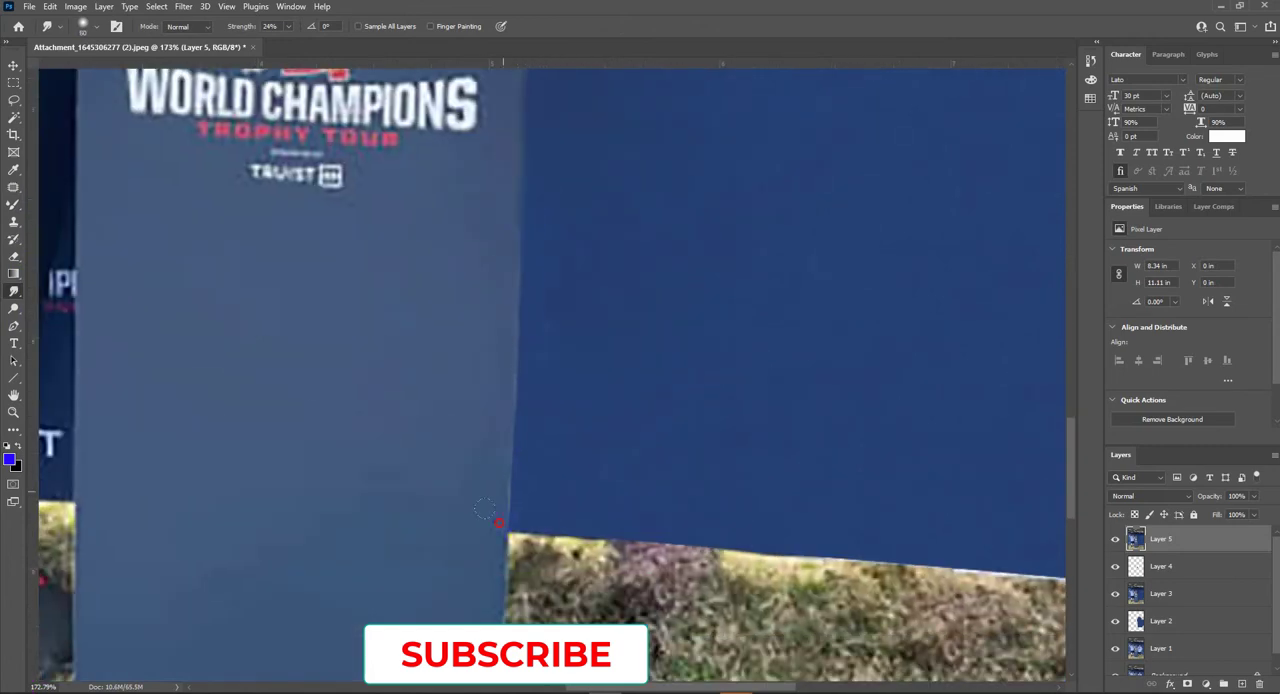
mouse_move(507, 288)
mouse_down()
mouse_move(480, 508)
mouse_move(491, 257)
mouse_up()
drag(492, 489, 492, 338)
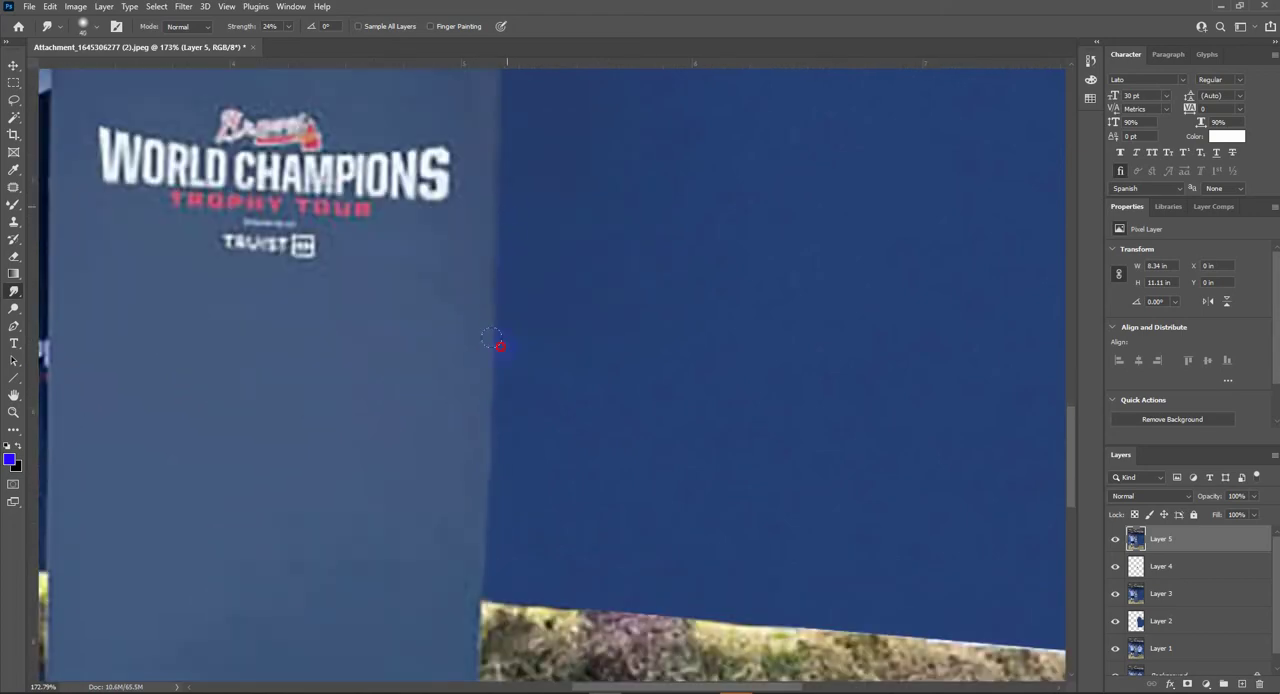
scroll(506, 537, down, 6)
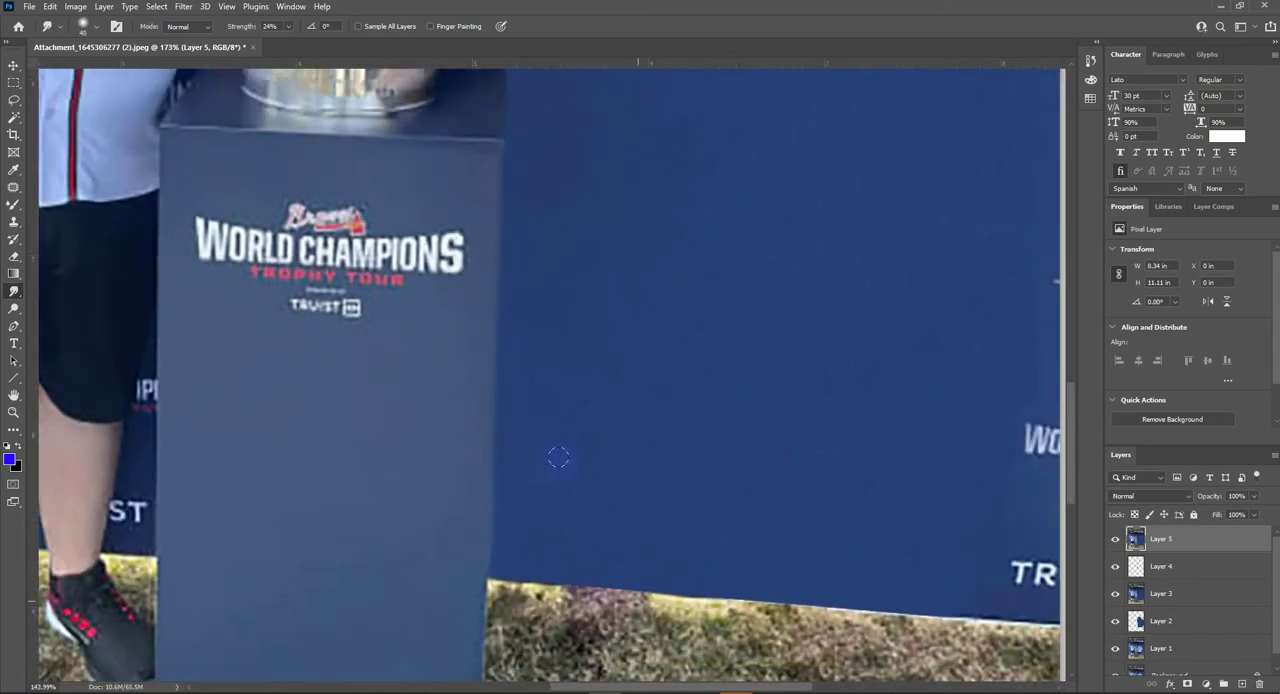
scroll(531, 314, up, 6)
- Patch the dark blotch in the backdrop just above the pedestal, beside the trophy base, with clean blue
drag(526, 192, 535, 391)
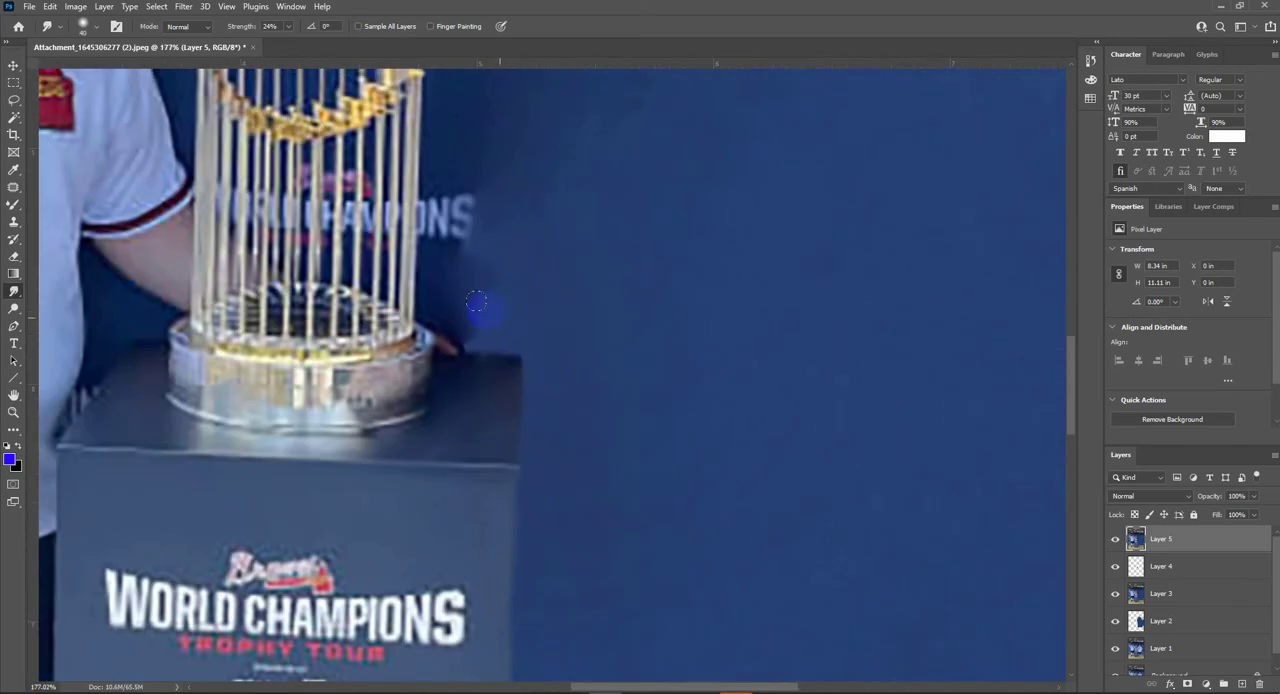
click(13, 188)
mouse_move(504, 240)
mouse_down()
mouse_move(449, 299)
mouse_move(515, 243)
mouse_up()
drag(488, 300, 649, 309)
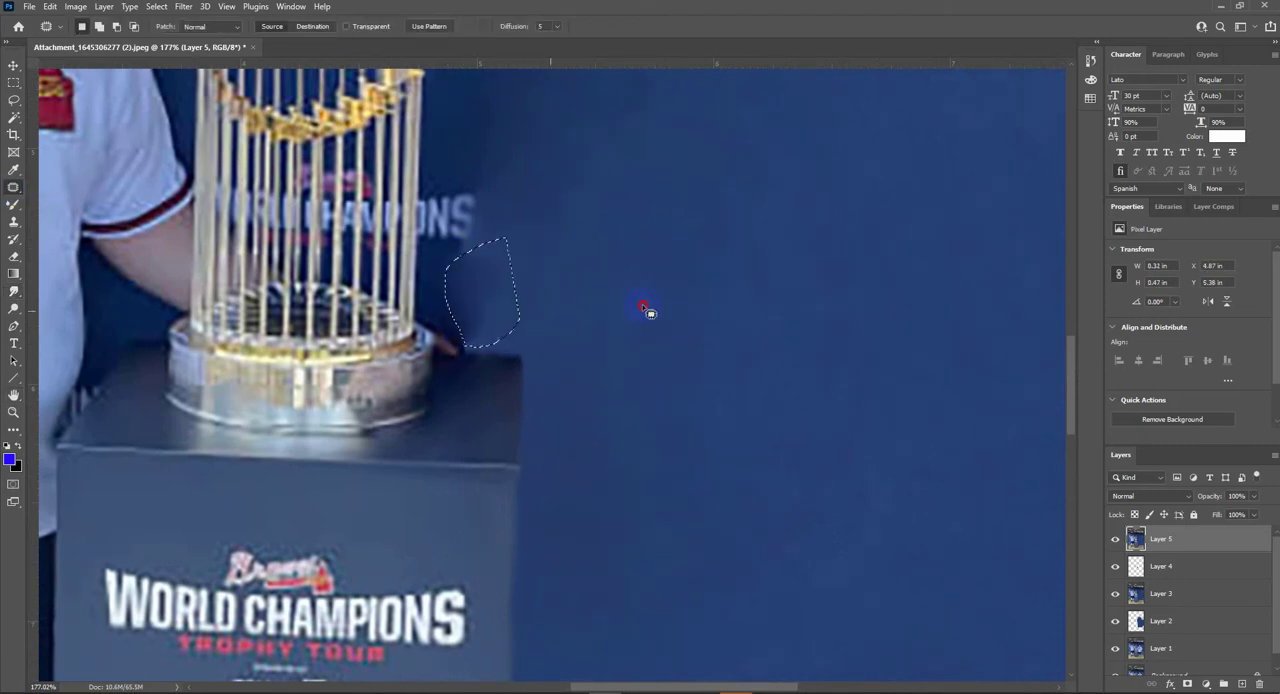
mouse_move(517, 236)
mouse_down()
mouse_move(448, 251)
mouse_move(506, 296)
mouse_move(637, 329)
mouse_up()
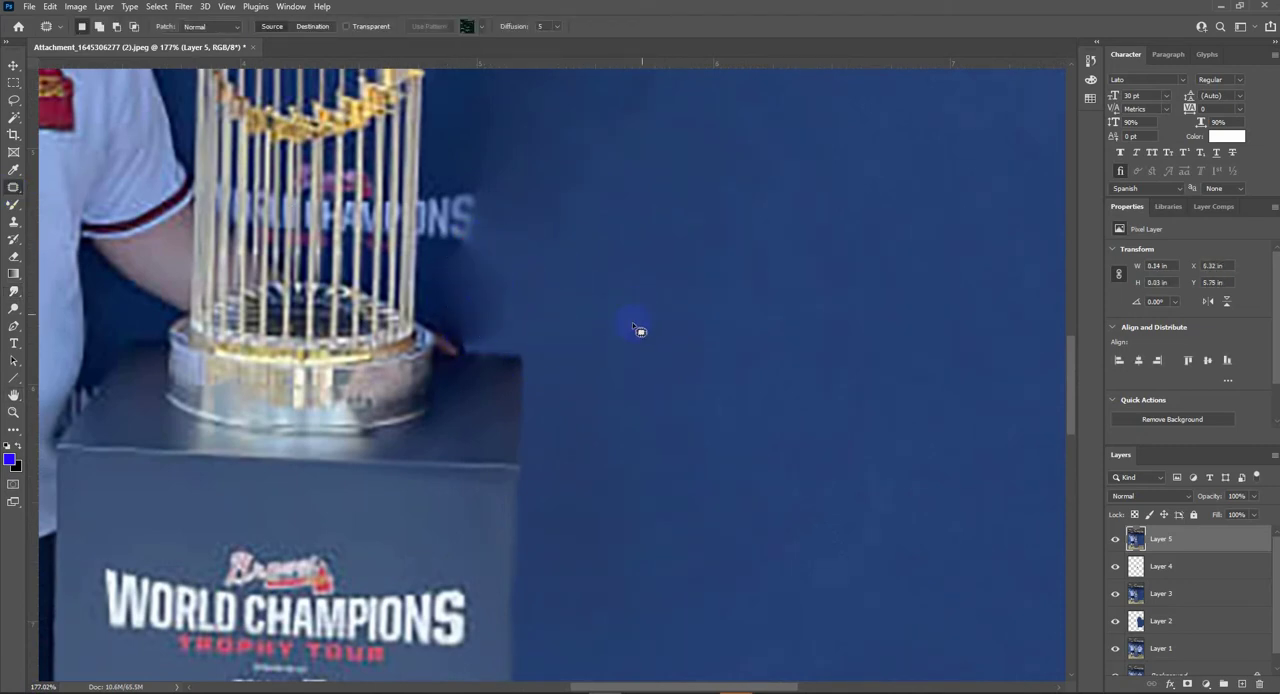
- Clear the selection and clone clean blue at 30% opacity over the dark backdrop patch beside the trophy base
key(ctrl+d)
key(s)
click(286, 26)
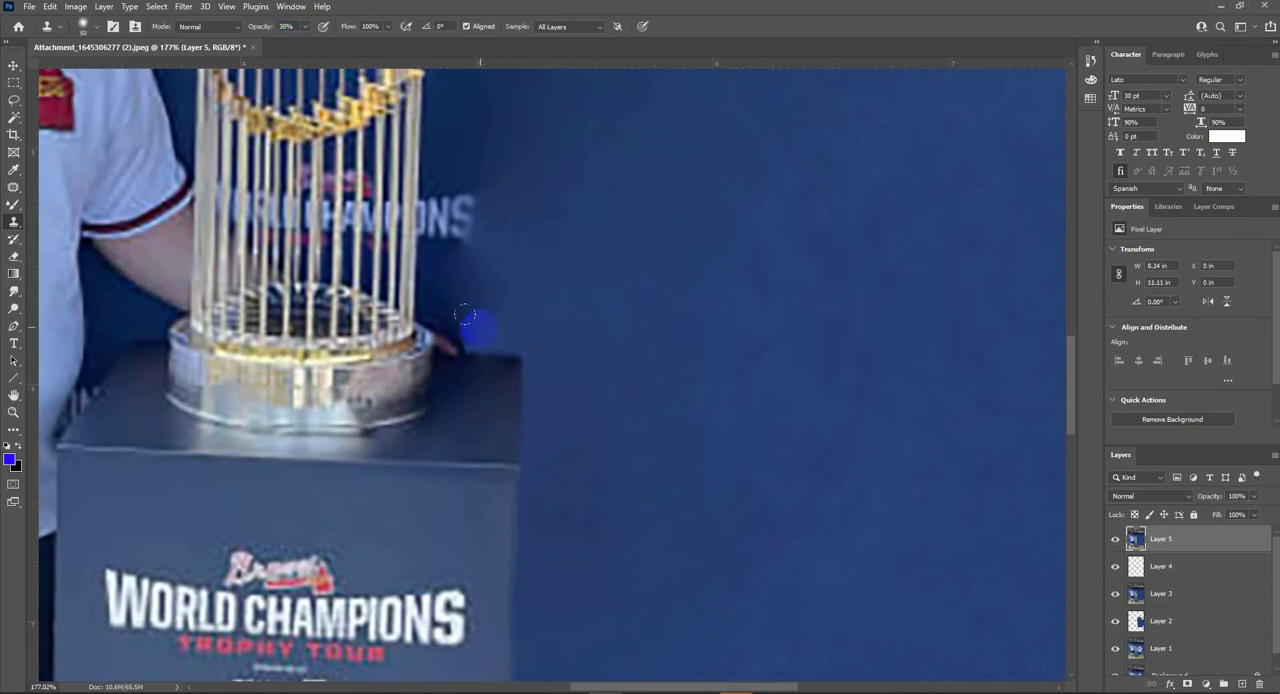
alt+click(514, 281)
click(458, 266)
alt+click(509, 303)
click(473, 335)
key(ctrl+0)
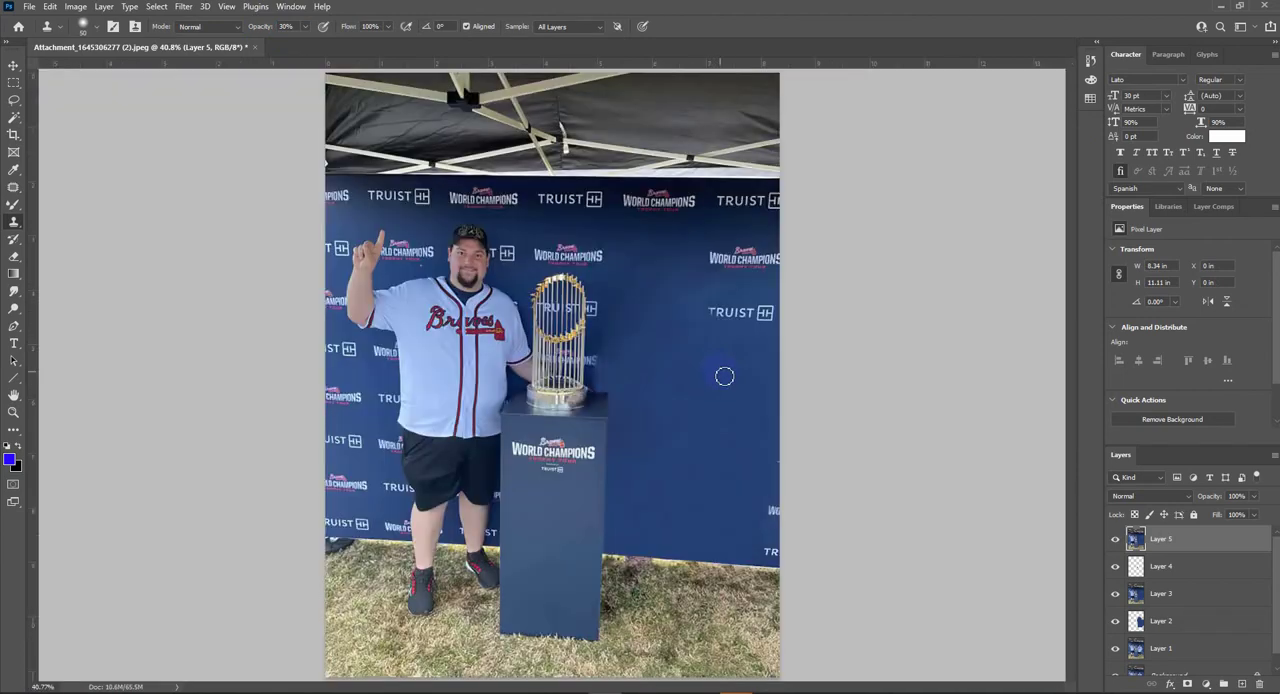
- Patch the uneven tones in the blue backdrop between the trophy and the outer TRUIST logo
key(b)
scroll(690, 375, up, 5)
key(j)
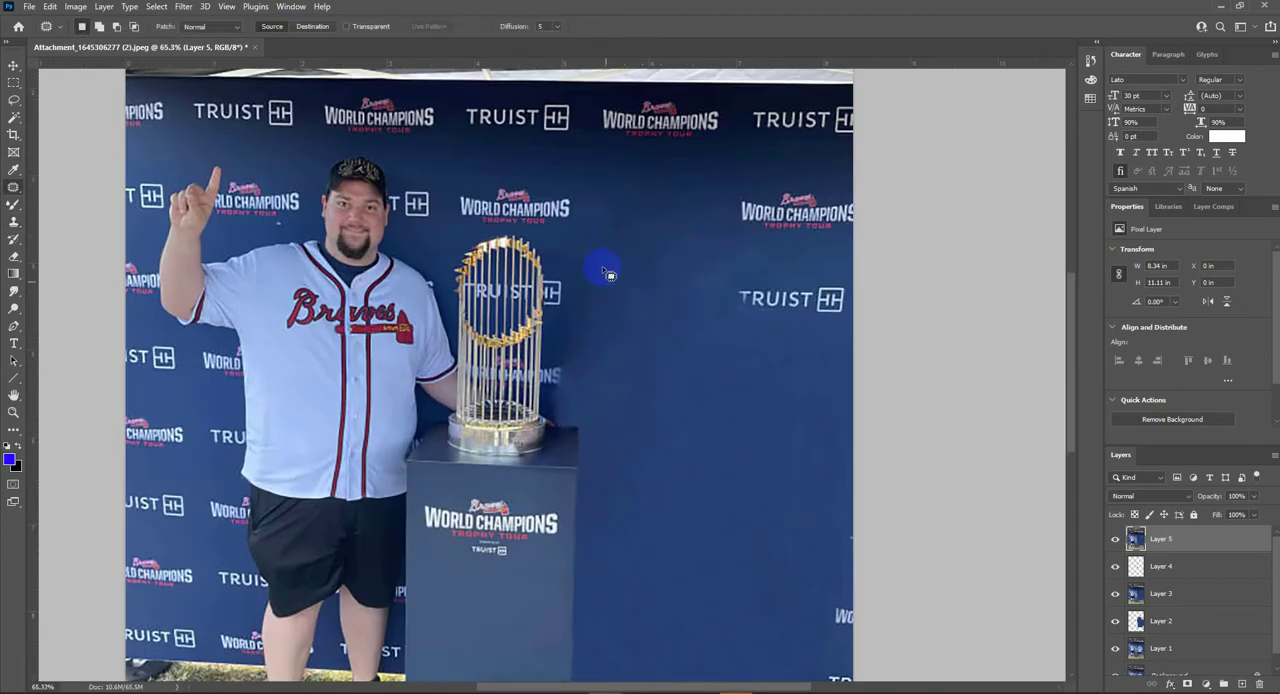
mouse_move(594, 249)
mouse_down()
mouse_move(636, 290)
mouse_move(595, 262)
mouse_up()
mouse_move(640, 288)
mouse_down()
mouse_move(708, 337)
mouse_move(650, 290)
mouse_up()
drag(670, 350, 691, 454)
scroll(810, 497, down, 5)
key(ctrl+d)
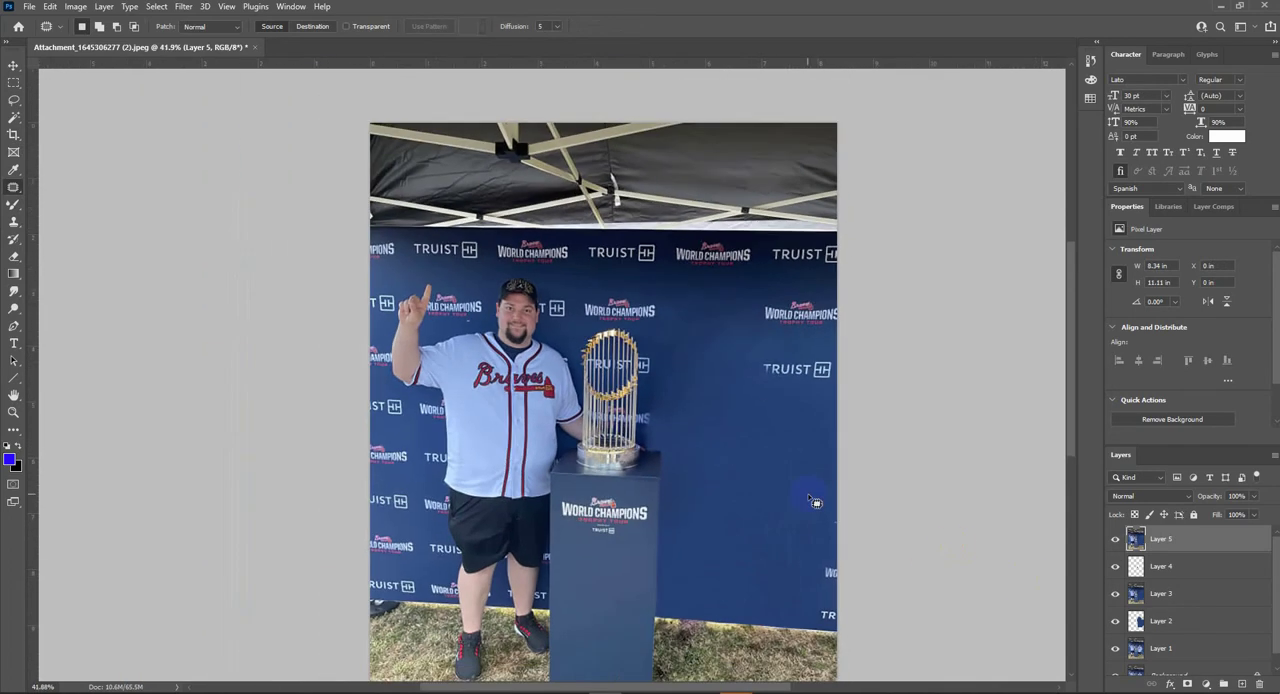
- Compare the retouched image with the original photo by toggling every layer except Background
scroll(1143, 648, down, 2)
alt+click(1117, 662)
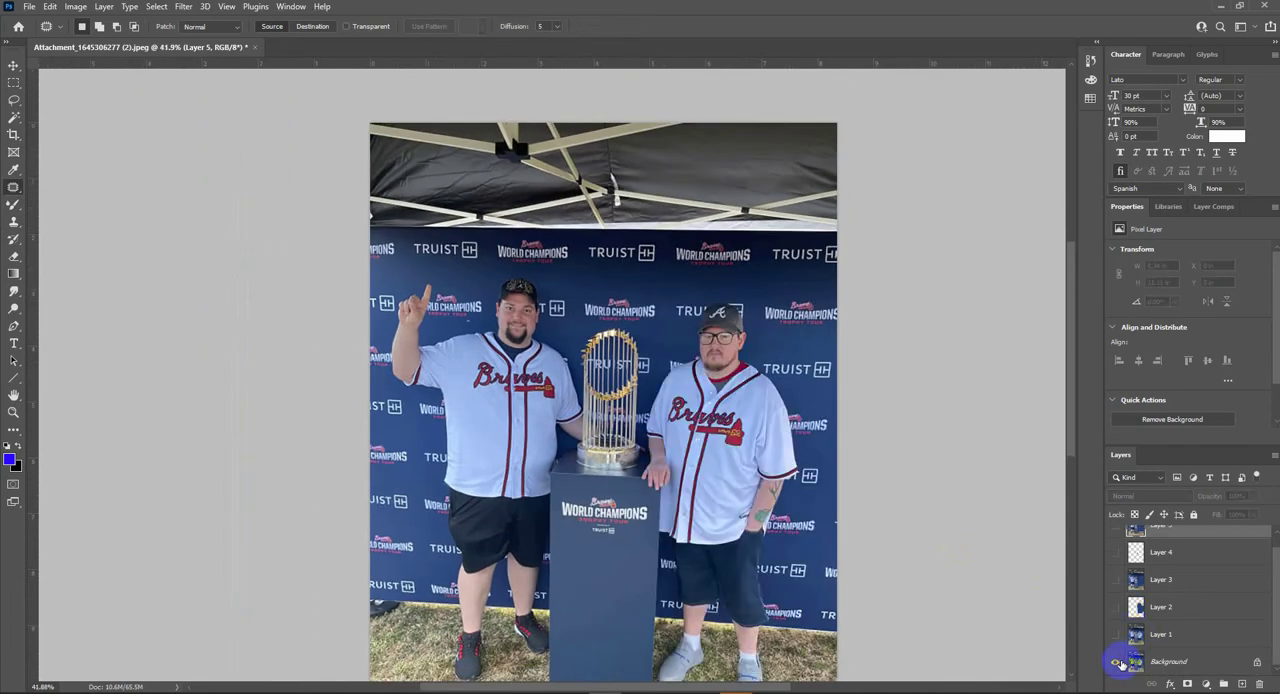
alt+click(1117, 662)
alt+click(1117, 662)
alt+click(1117, 662)
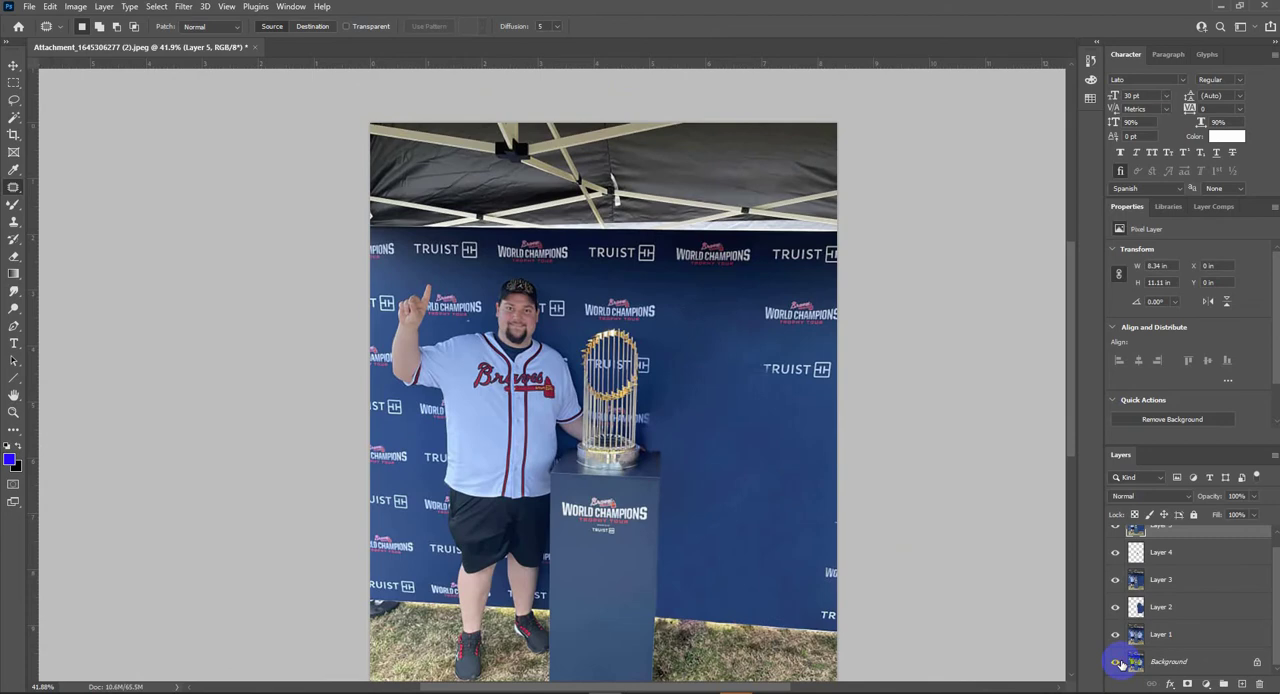
- Patch the smudged backdrop area next to the faded T of the outer TRUIST logo
scroll(866, 491, up, 8)
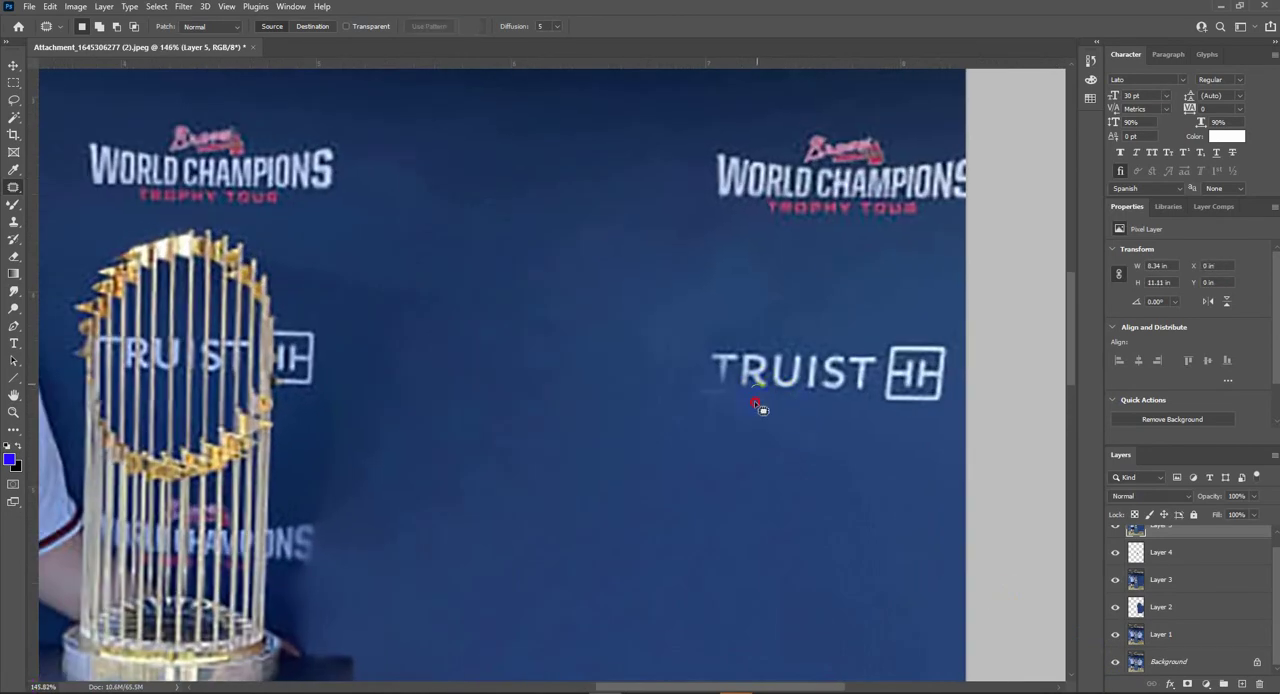
mouse_move(682, 381)
mouse_down()
mouse_move(691, 301)
mouse_move(612, 270)
mouse_up()
click(610, 430)
scroll(671, 434, down, 4)
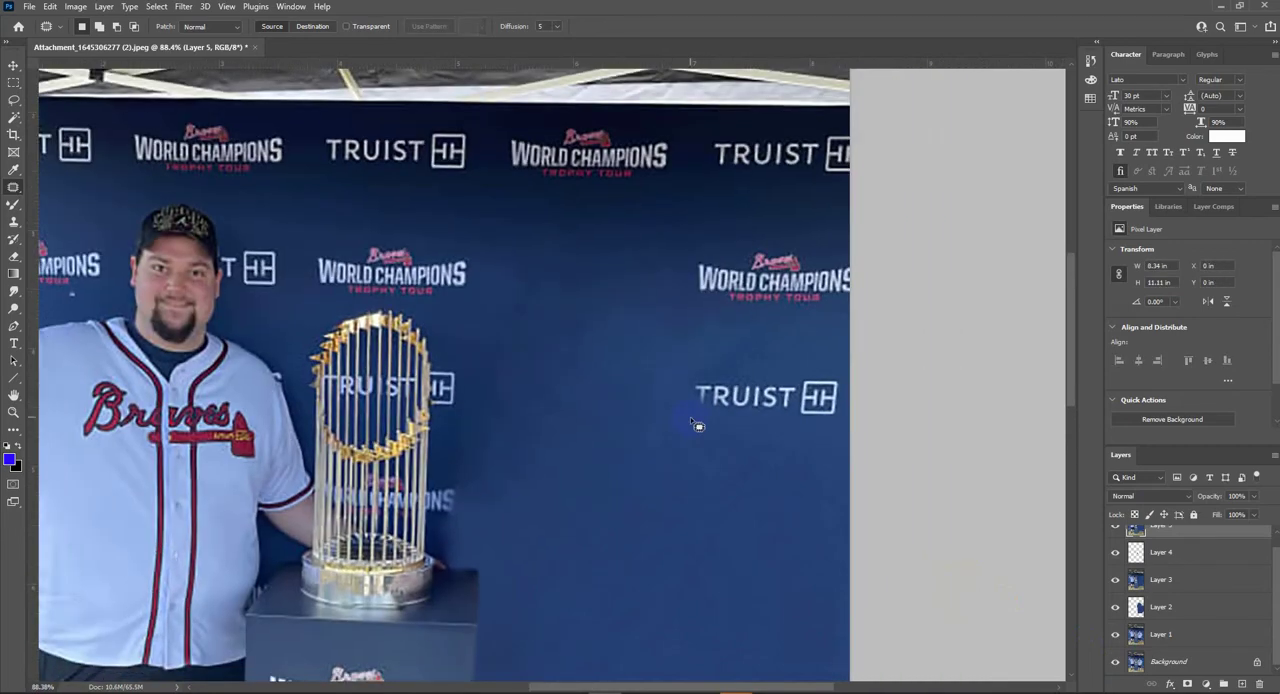
- Check the whole retouched photo against the Background original
scroll(700, 425, down, 4)
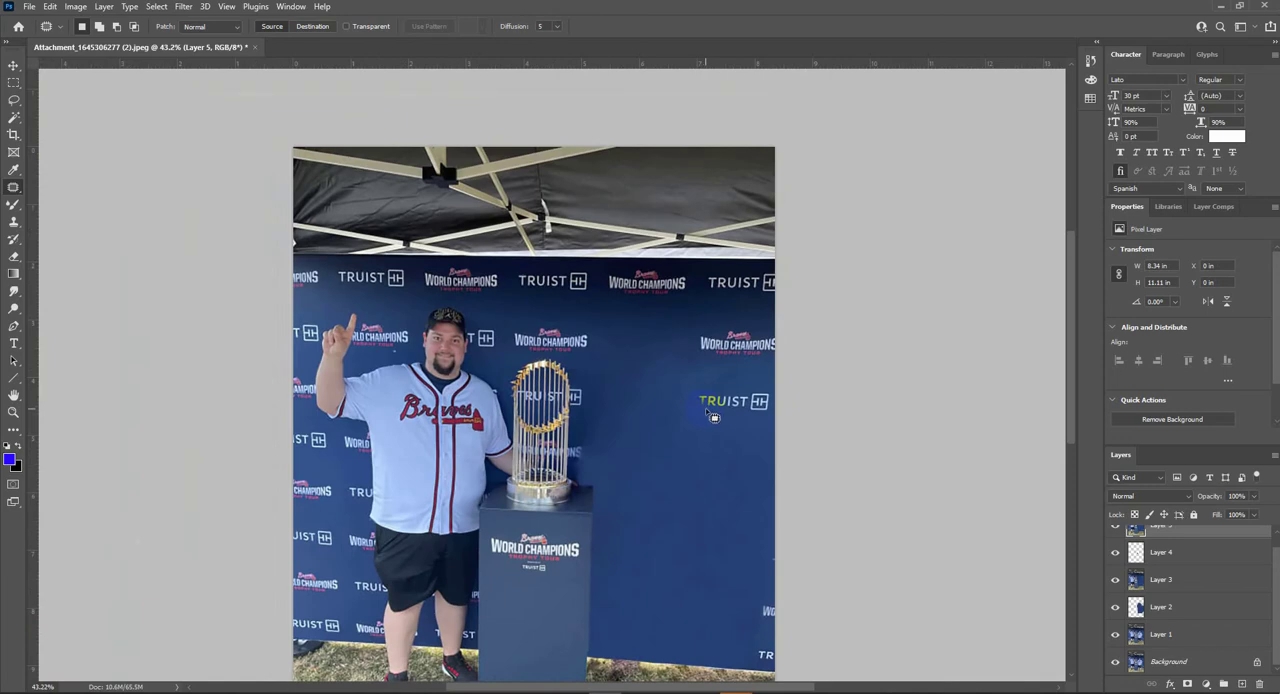
scroll(743, 439, down, 2)
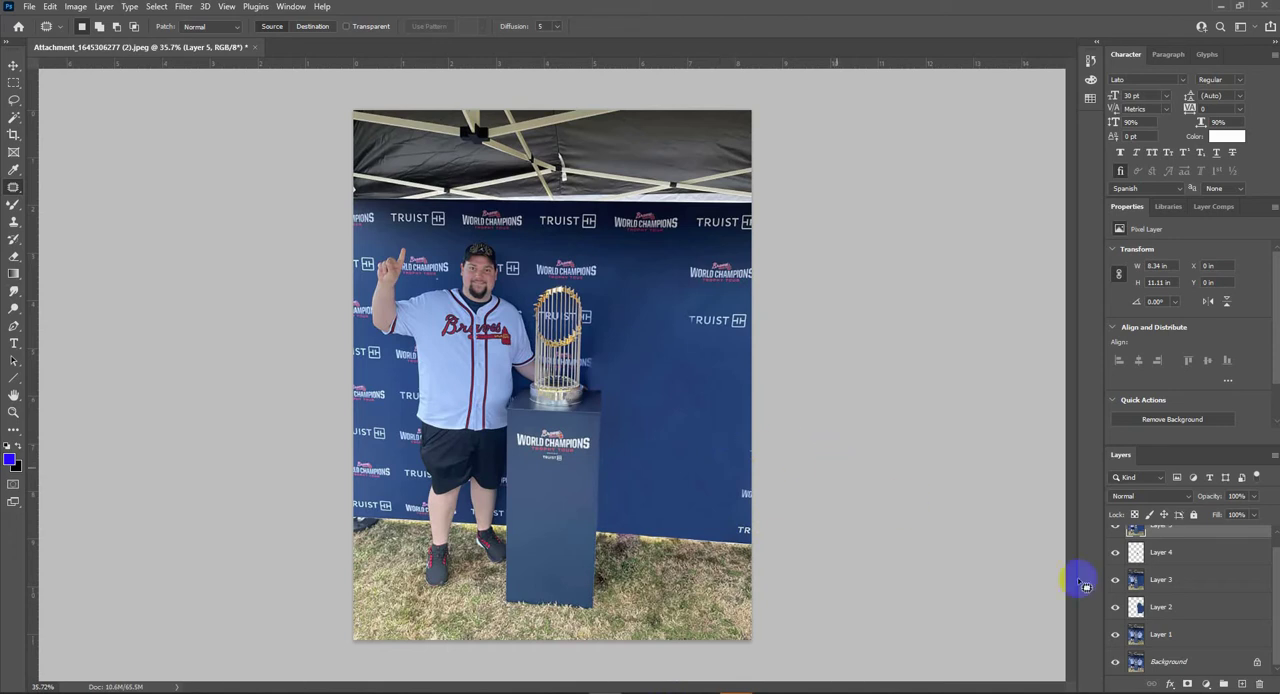
alt+click(1115, 662)
alt+click(1115, 662)
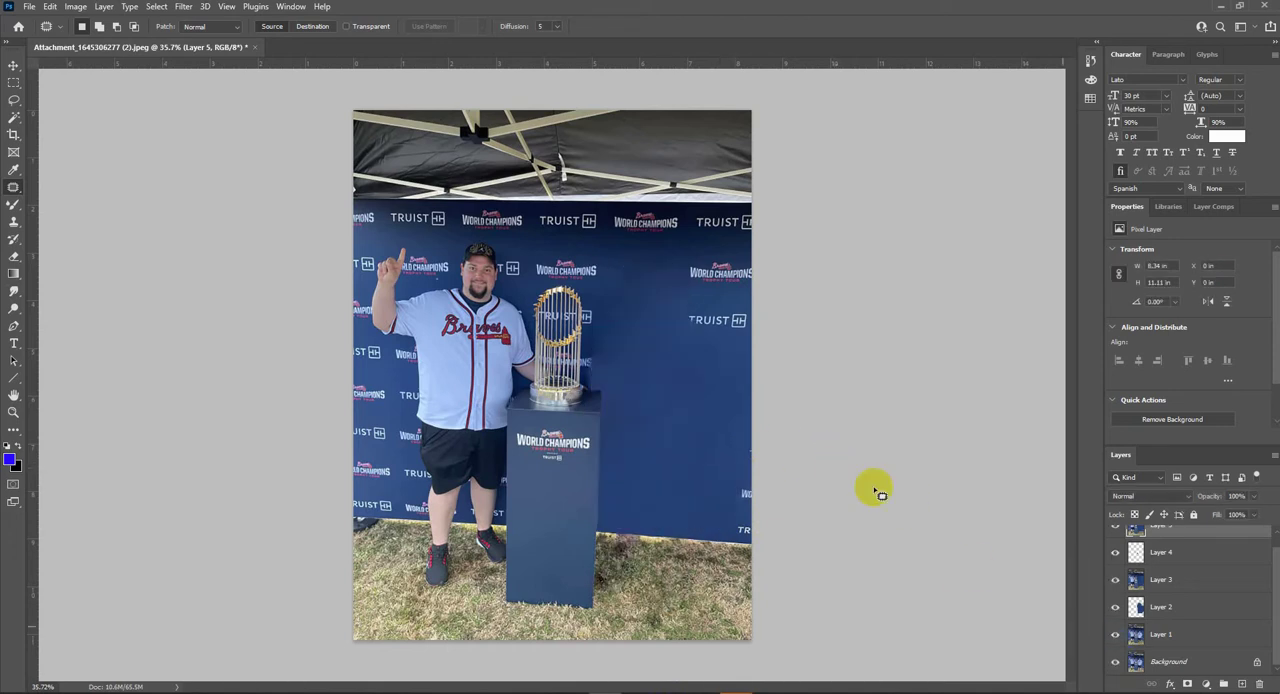
- Repaint the faded T of the outer TRUIST logo with a small brush in the lettering's light blue
drag(710, 321, 766, 436)
drag(532, 314, 469, 420)
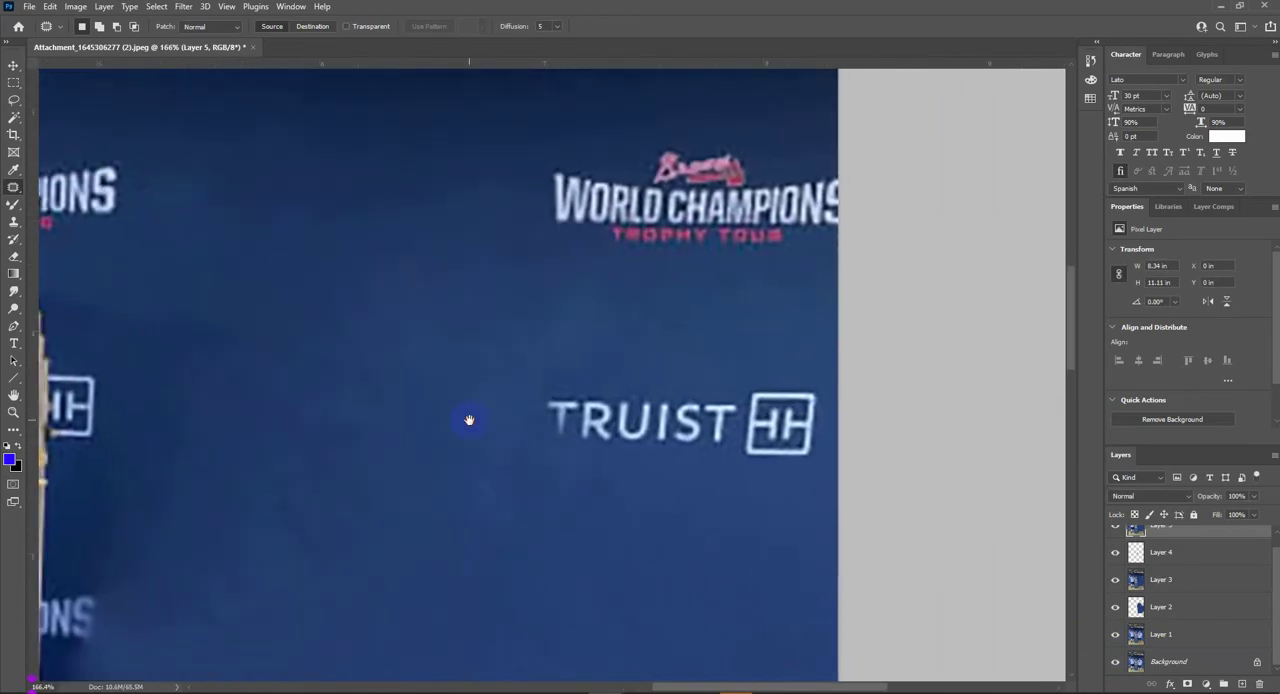
mouse_move(569, 453)
mouse_down()
mouse_move(554, 401)
mouse_move(574, 395)
mouse_move(605, 423)
mouse_move(544, 391)
mouse_move(561, 390)
mouse_move(558, 452)
mouse_up()
key(b)
right_click(16, 206)
click(52, 207)
alt+click(572, 402)
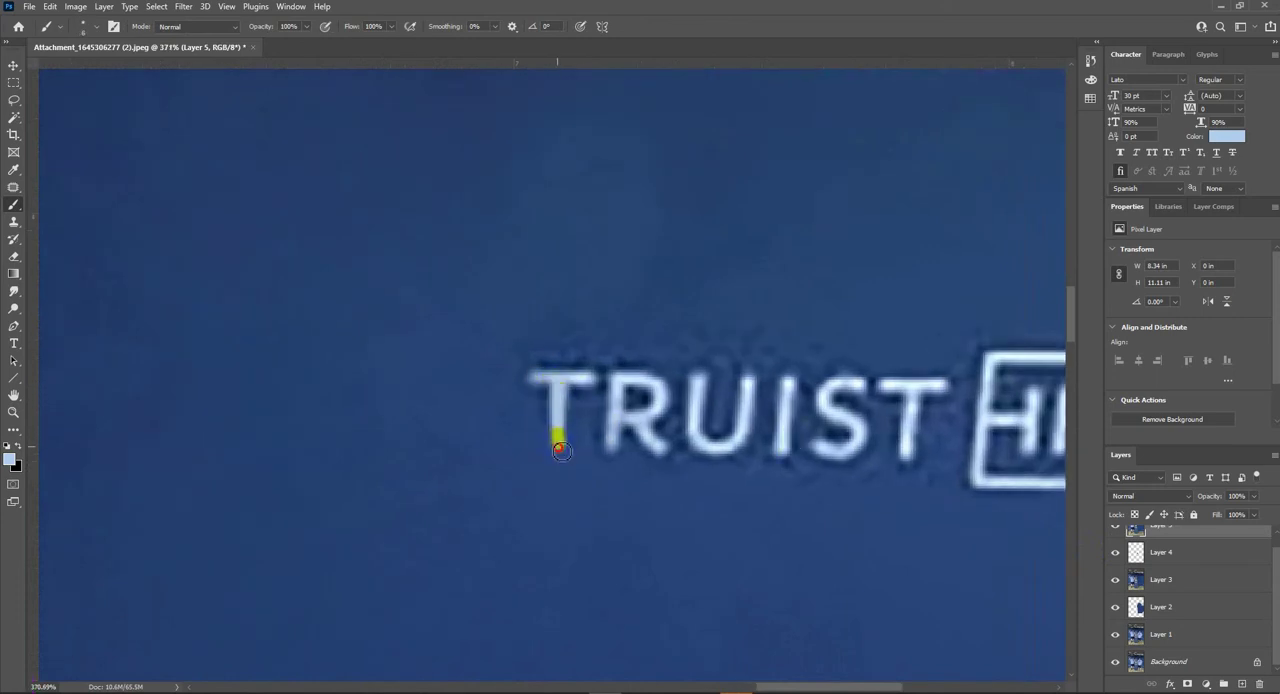
- Select the repaired TRUIST logo with a feathered rectangle and copy it to a new layer
scroll(694, 434, down, 5)
key(m)
mouse_move(643, 388)
mouse_down()
mouse_move(837, 451)
mouse_move(837, 466)
mouse_up()
key(shift+F6)
key(Return)
key(ctrl+j)
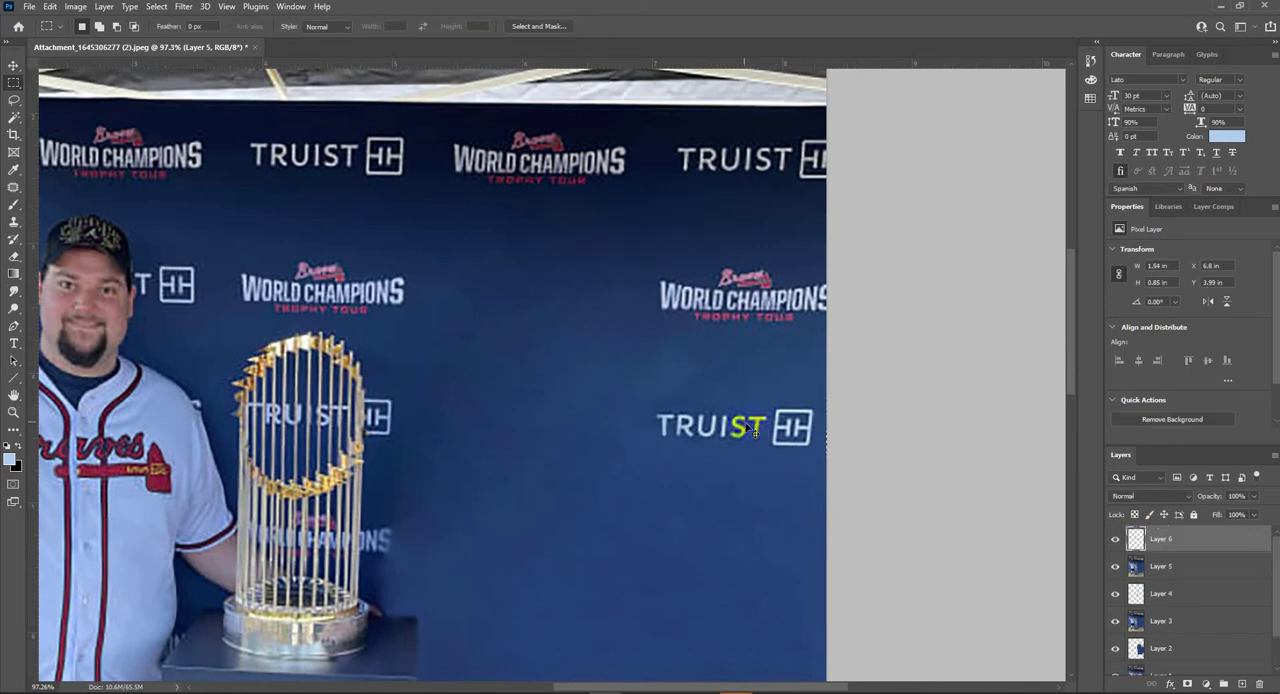
- Move the TRUIST logo copy into the empty backdrop between the two second-row WORLD CHAMPIONS logos, checking the original for placement
key(v)
drag(757, 427, 575, 404)
drag(575, 404, 602, 208)
scroll(1132, 630, down, 5)
alt+click(1117, 663)
alt+click(1117, 664)
- Try the Pin Light blend mode on the TRUIST logo copy
click(1146, 495)
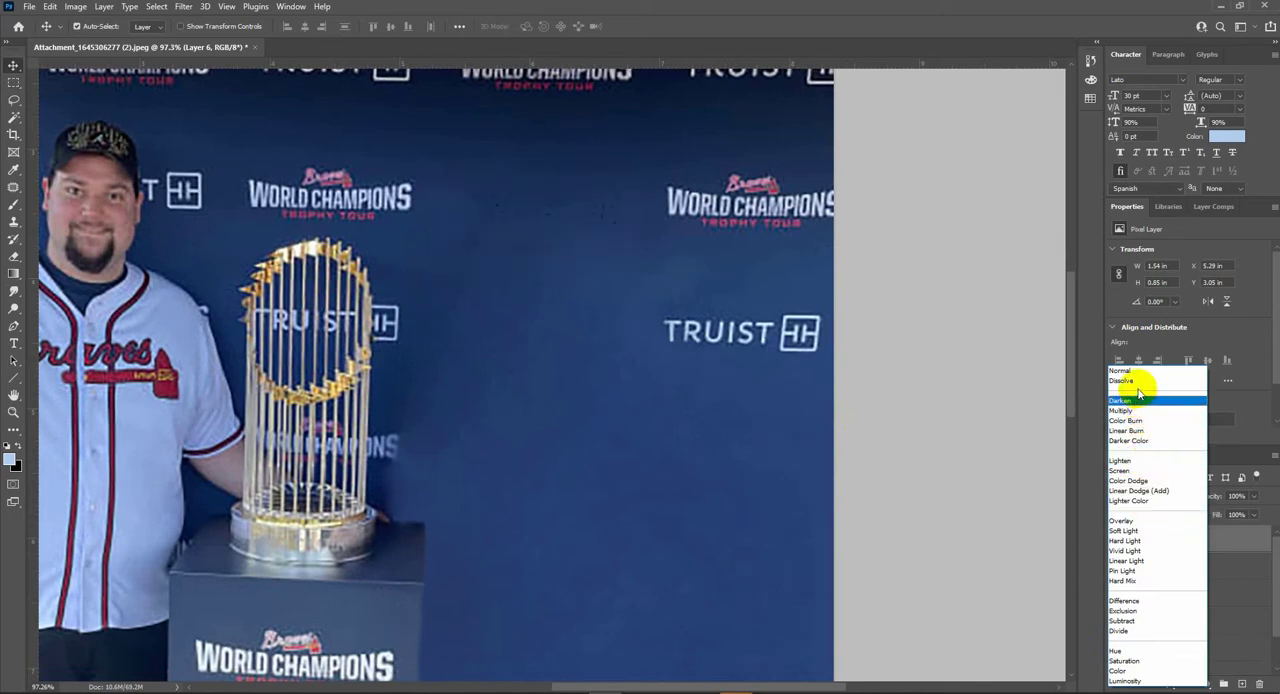
click(1151, 570)
key(ctrl+0)
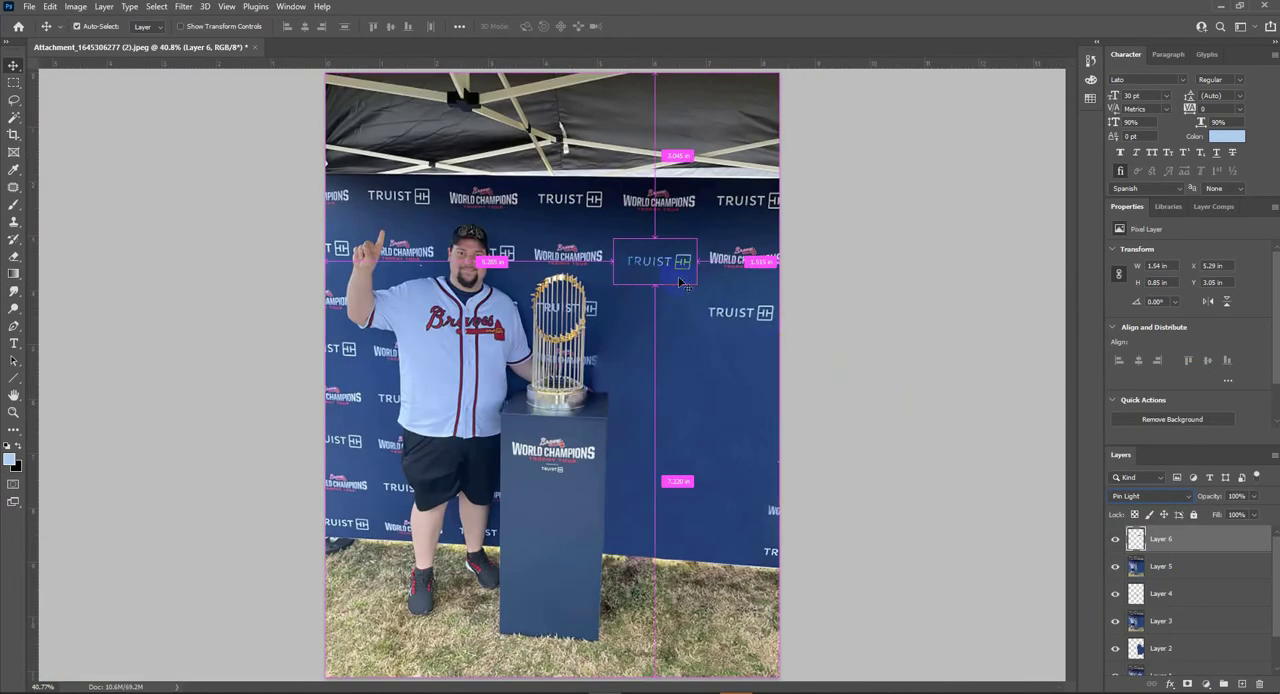
- Darken the midtones of the TRUIST logo copy with Levels to match the surrounding backdrop
scroll(680, 283, up, 5)
key(ctrl+l)
drag(877, 244, 889, 245)
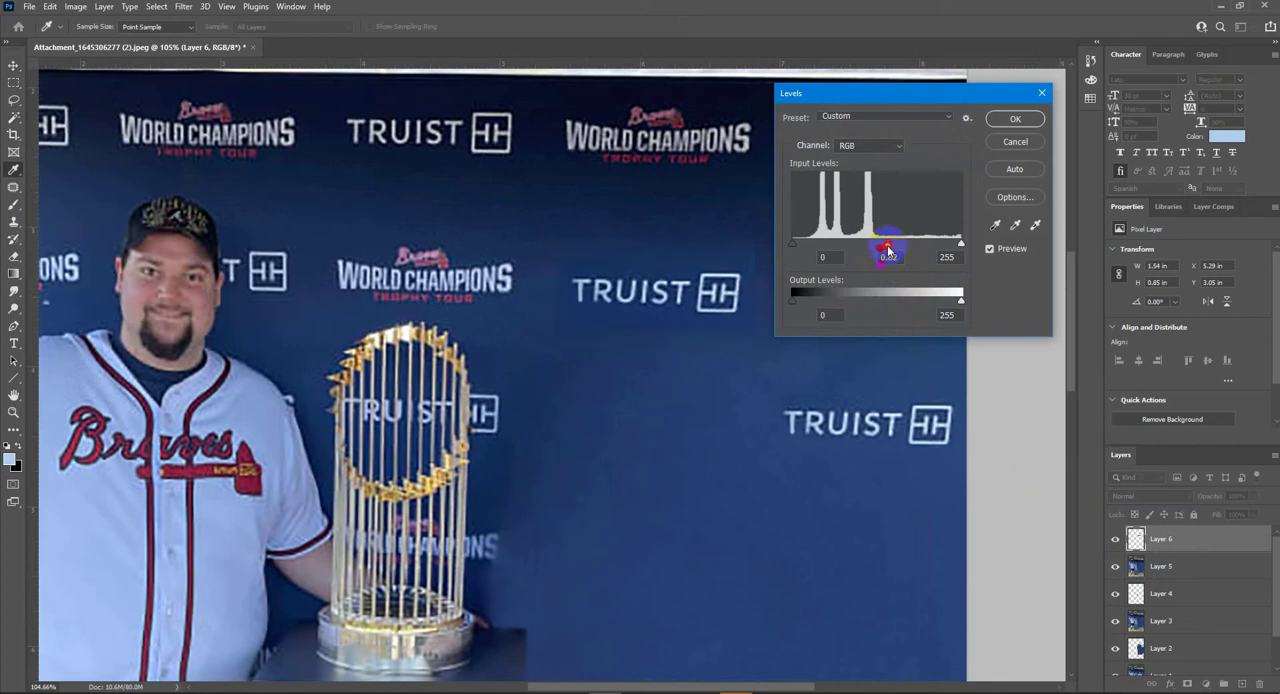
key(Return)
- Lightly erase across the TRUIST logo copy with a soft eraser at 20% opacity to tone it down
key(e)
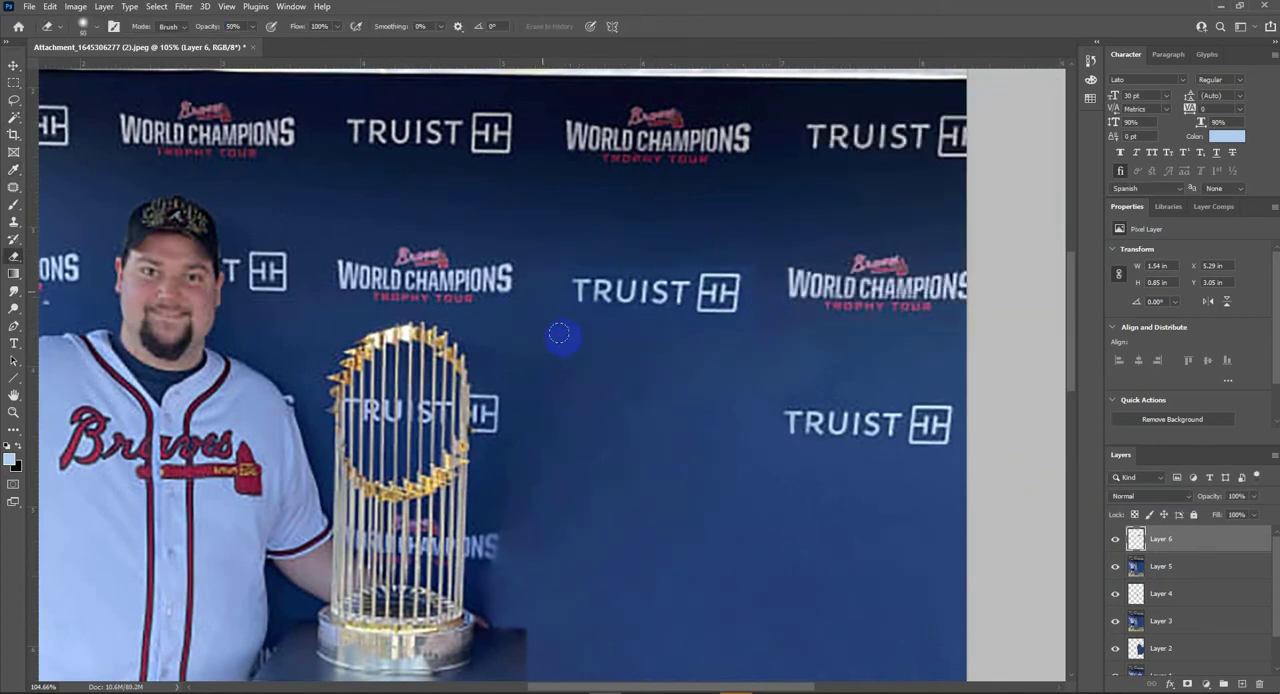
key(3)
drag(578, 291, 720, 292)
key(ctrl+0)
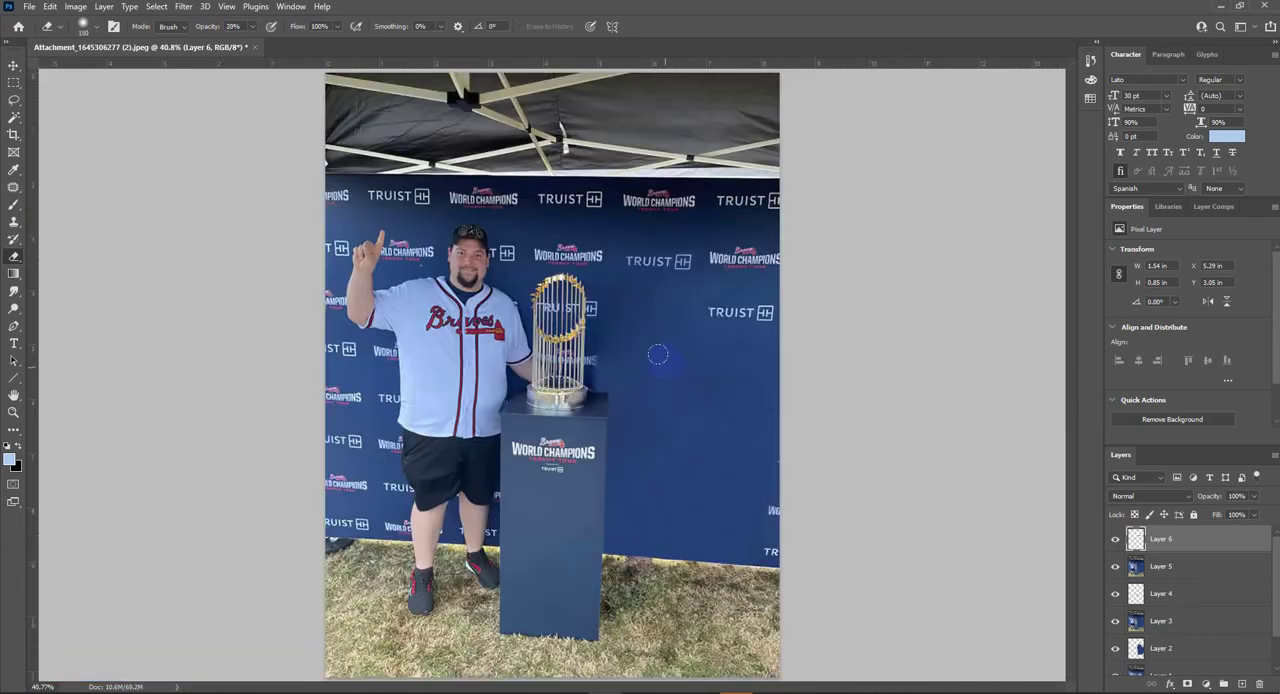
- Check the original's logo layout, then duplicate the TRUIST logo copy and place the duplicate directly below it
key(v)
scroll(1117, 662, down, 1)
alt+click(1116, 674)
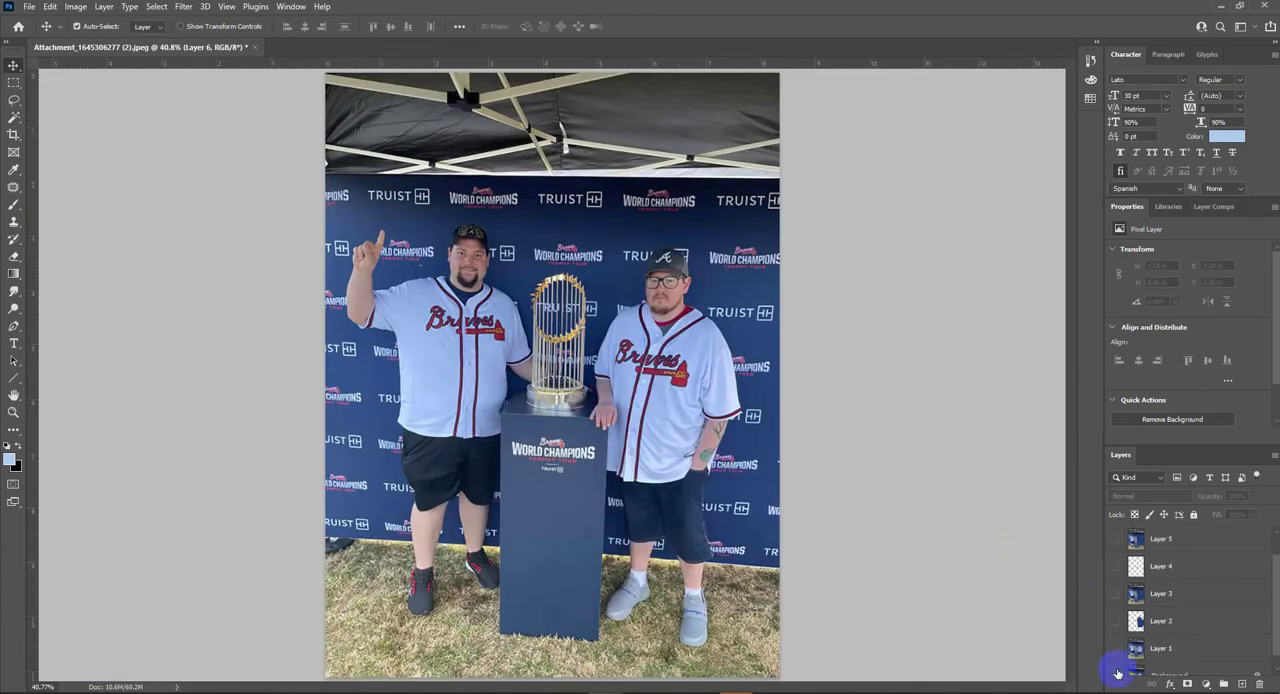
alt+click(1116, 674)
key(ctrl+j)
drag(673, 262, 674, 331)
- Enlarge the layer list to show all layers and compare the edit with the Background original
click(1247, 613)
click(1252, 614)
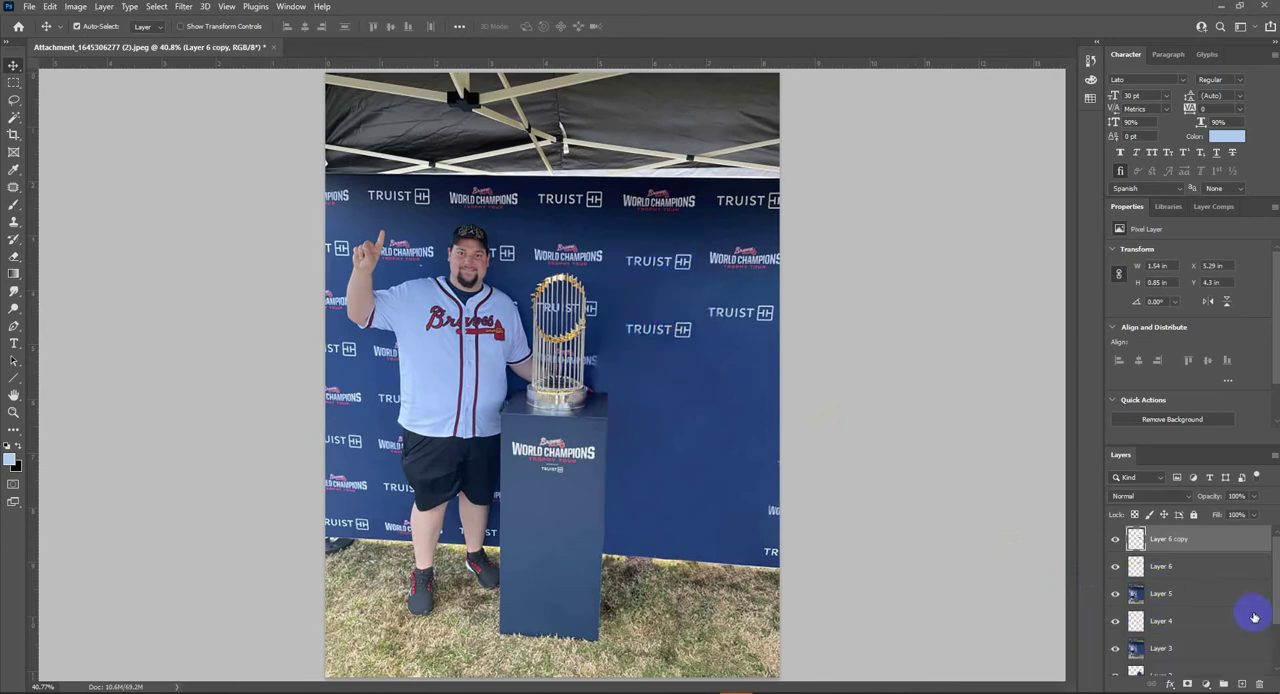
scroll(1165, 566, down, 1)
drag(1247, 447, 1232, 325)
alt+click(1118, 648)
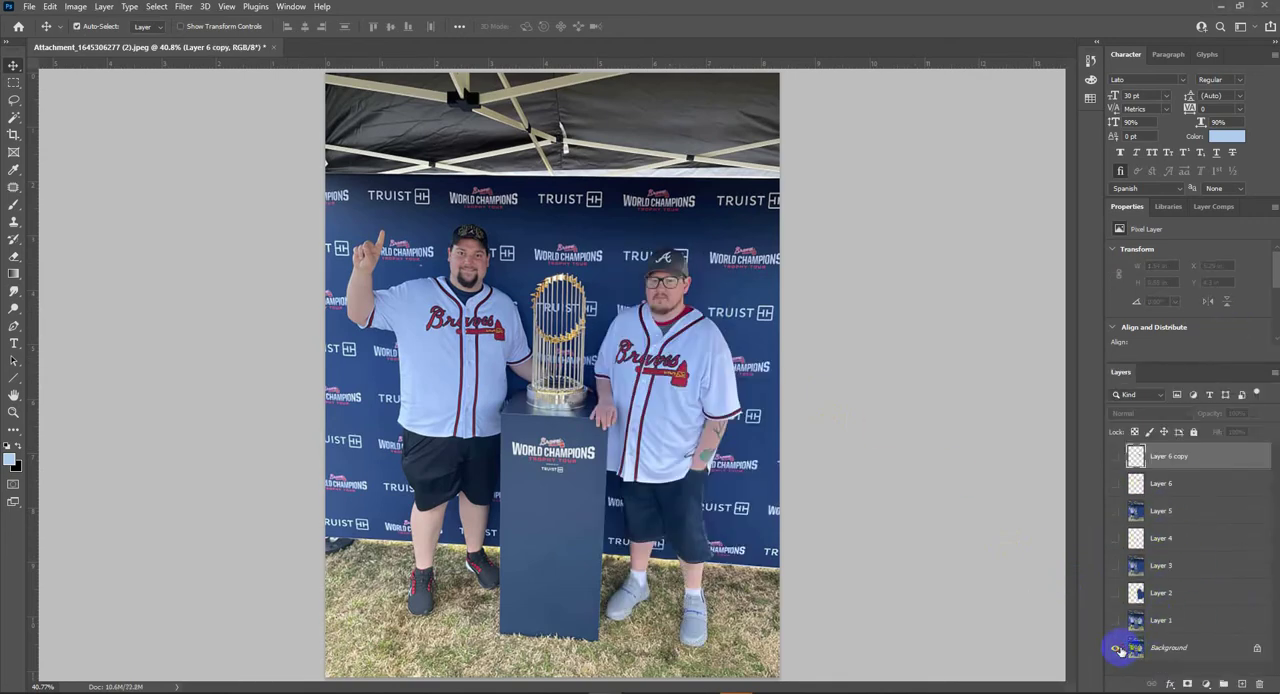
alt+click(1118, 648)
- Merge the retouching layers from Layer 5 down into Layer 2
click(1175, 487)
click(1175, 517)
key(ctrl+e)
key(ctrl+e)
key(ctrl+e)
key(ctrl+e)
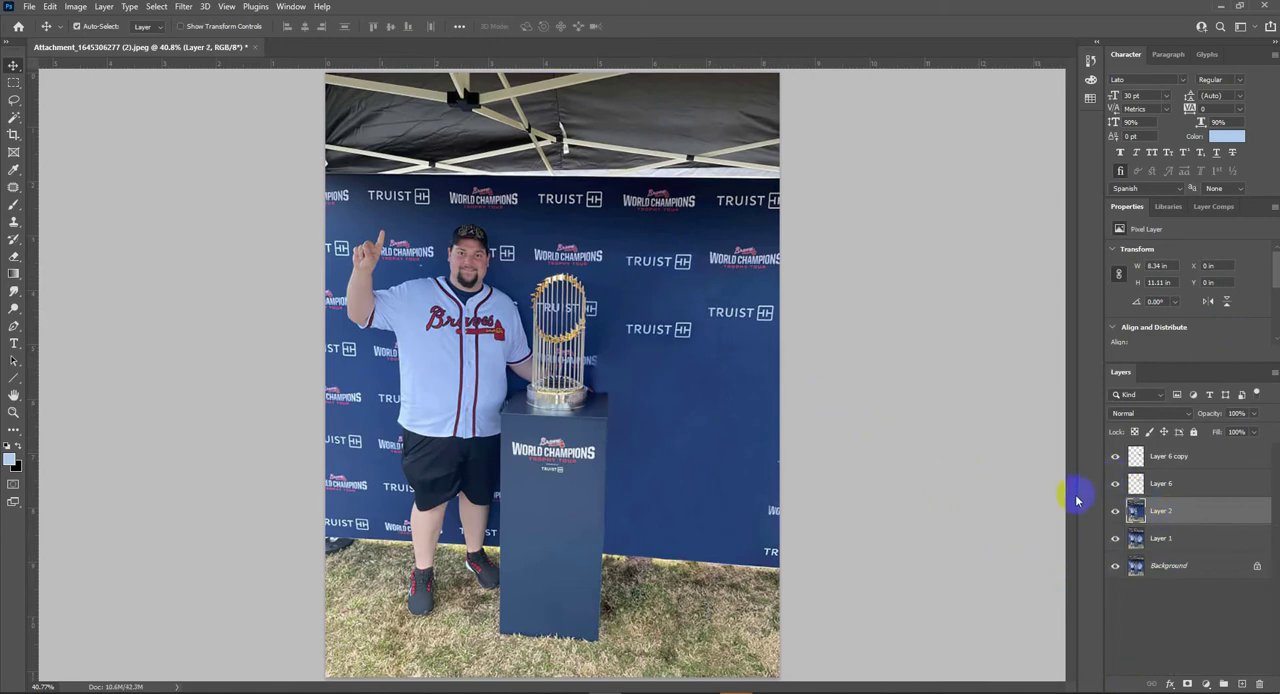
- Show the logo copies over the original photo and align two of them with the TRUIST logos beside the right-hand man's elbow and shorts
alt+click(1116, 566)
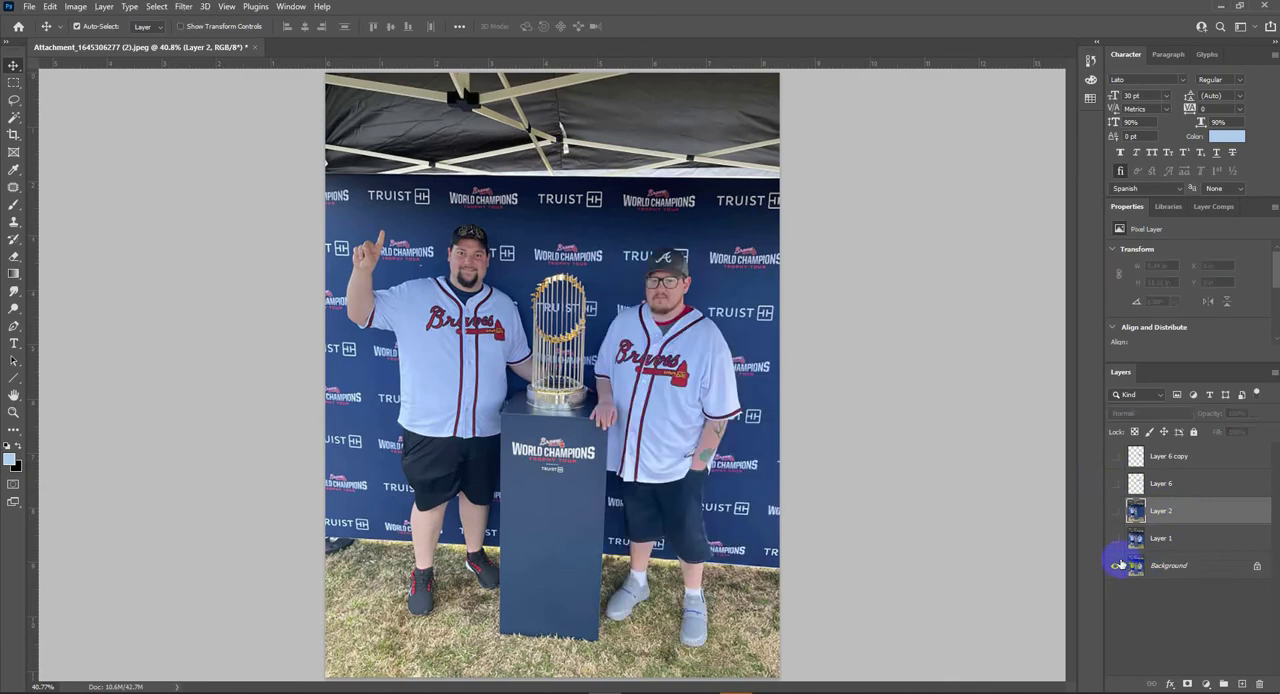
alt+click(1116, 566)
alt+click(1116, 566)
alt+click(1116, 566)
drag(687, 343, 737, 508)
alt+click(1116, 566)
click(1116, 456)
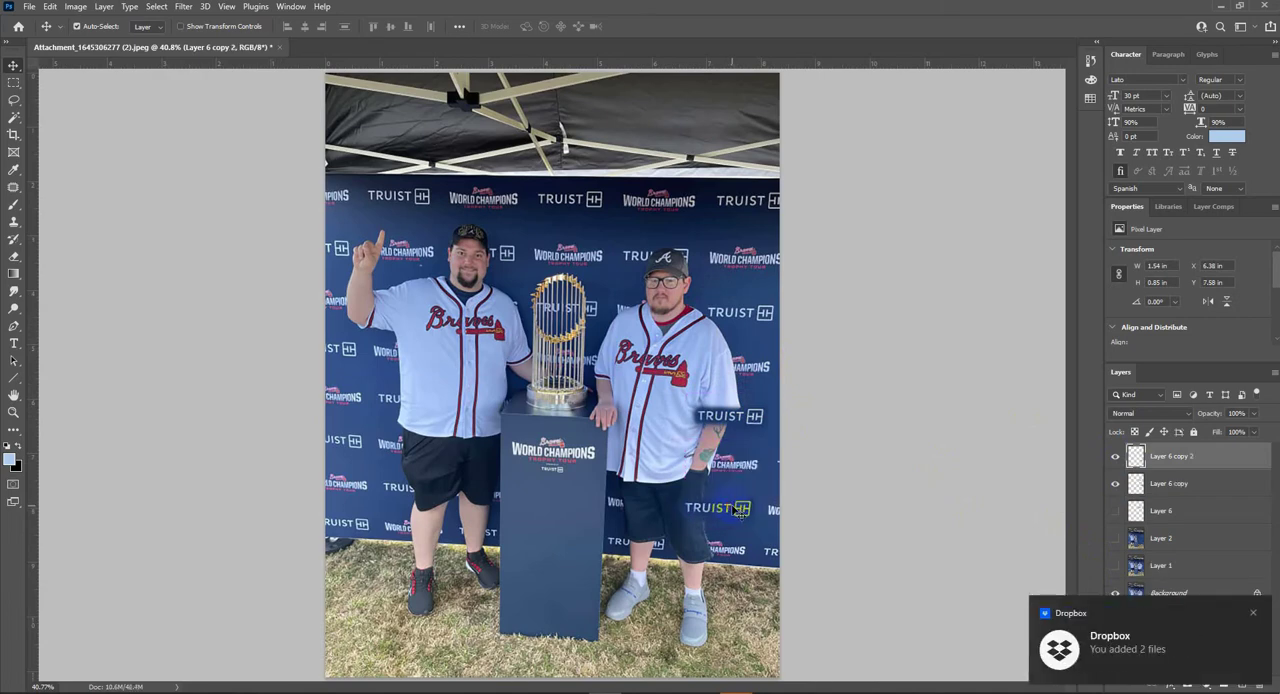
- Add another TRUIST logo copy at the backdrop's lower edge beside the pedestal and transform it to match the original logo
drag(700, 532, 649, 546)
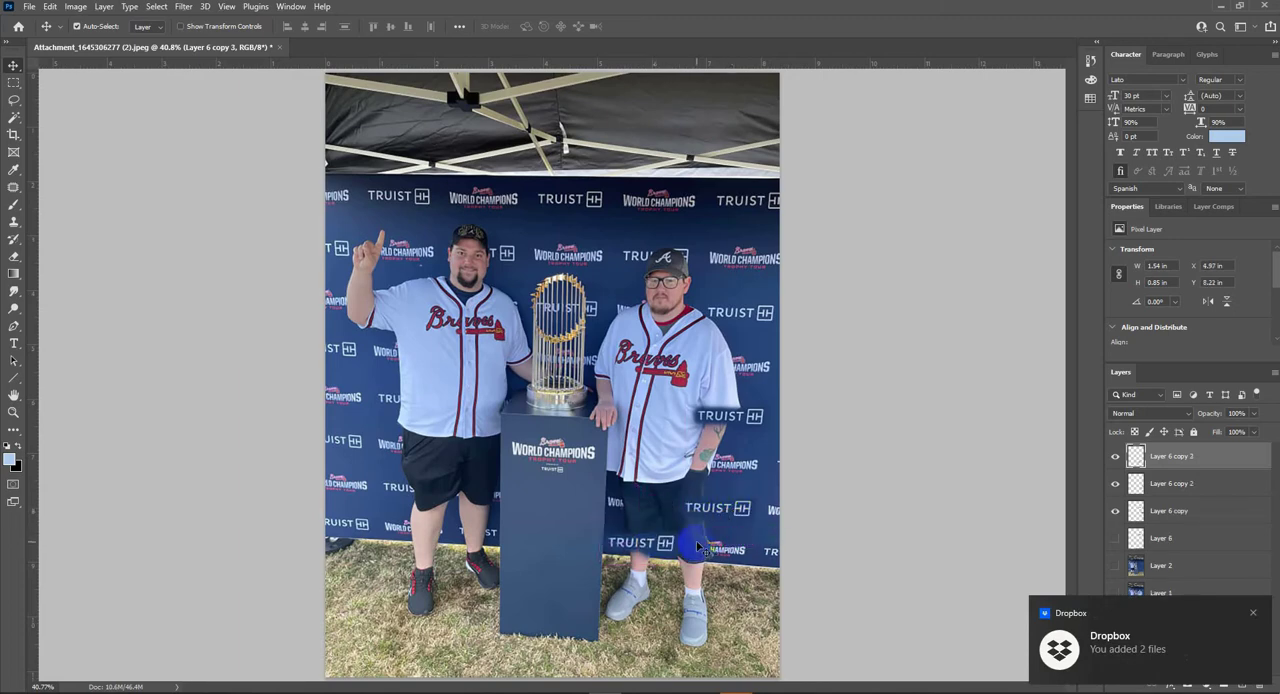
key(ctrl+t)
key(Return)
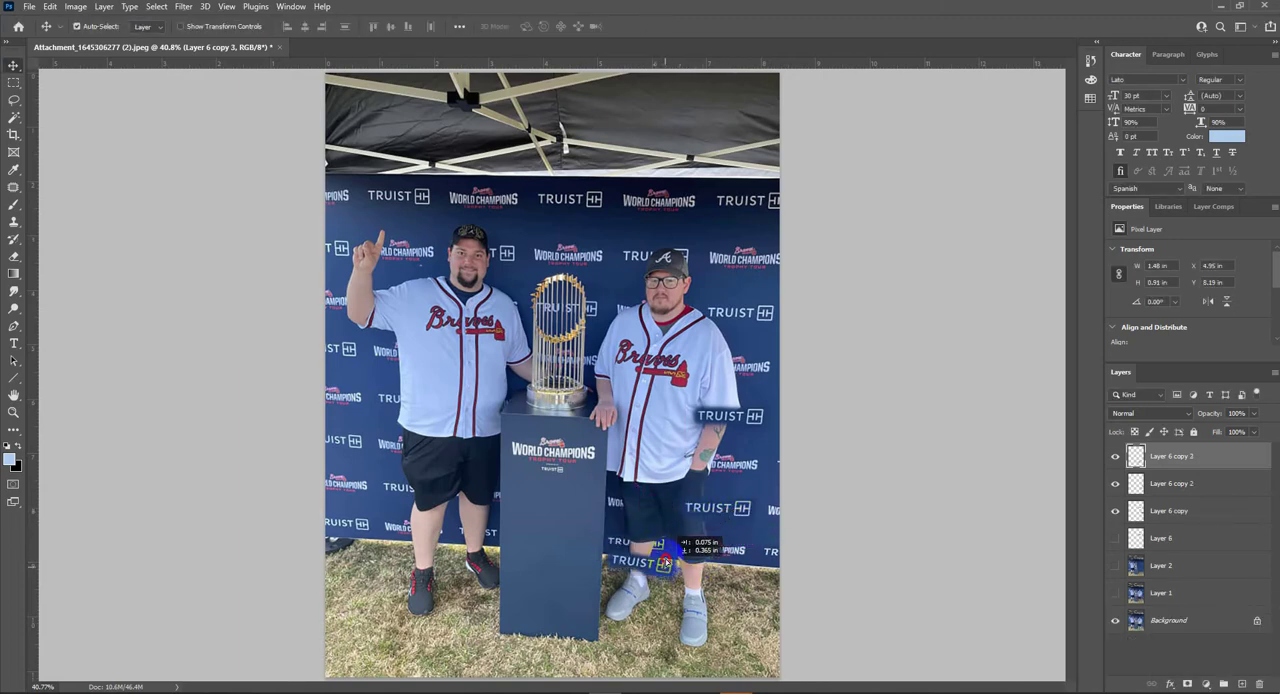
key(ctrl+t)
drag(690, 574, 697, 577)
key(Return)
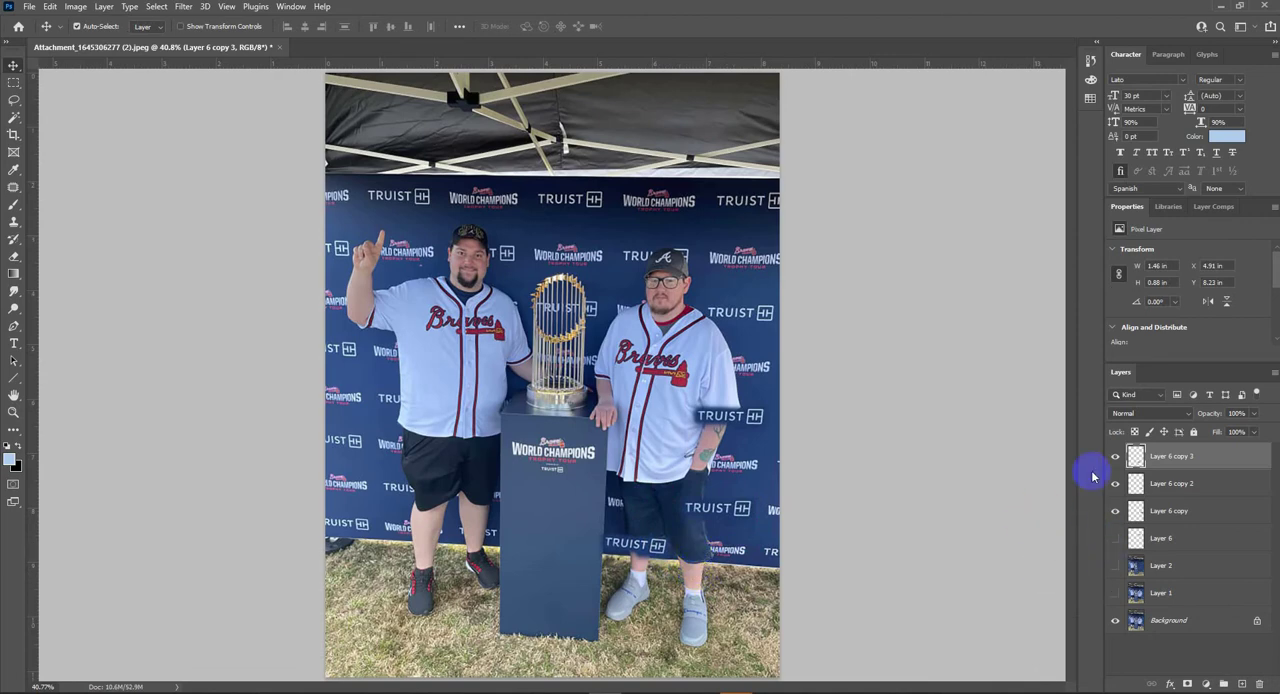
- Turn the retouched Layer 2 and the Layer 6 logo back on
click(1115, 567)
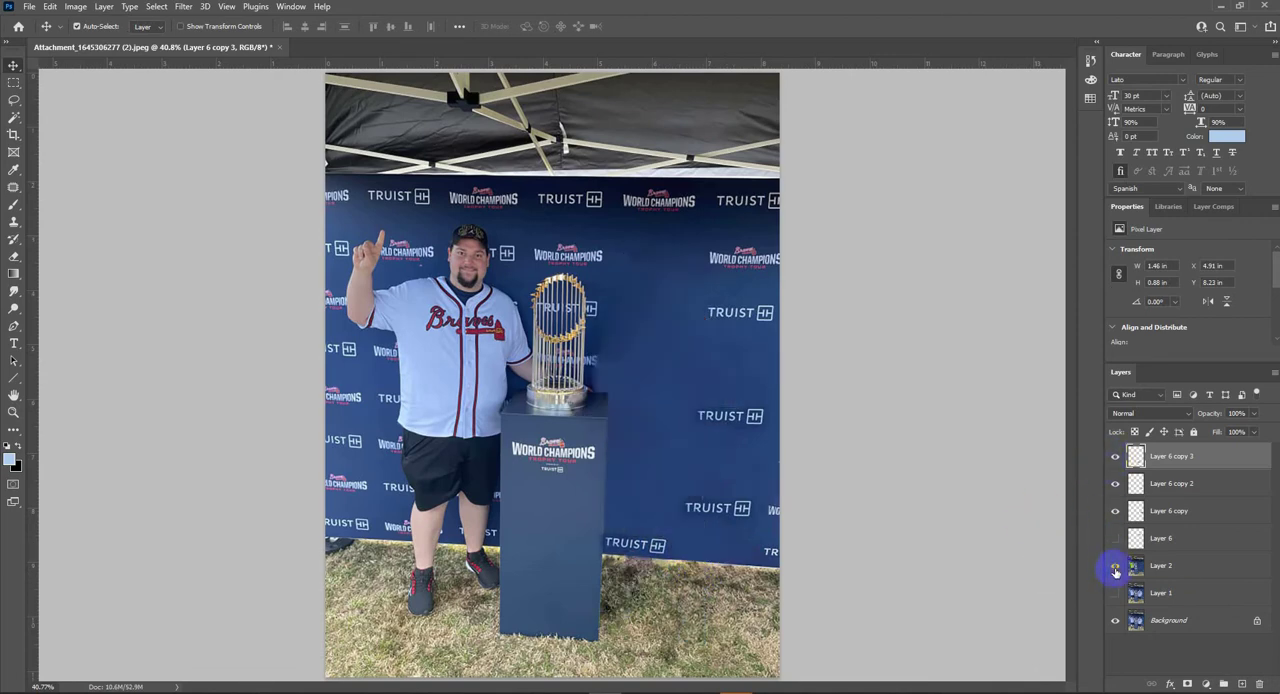
click(1115, 567)
click(1115, 566)
click(1114, 539)
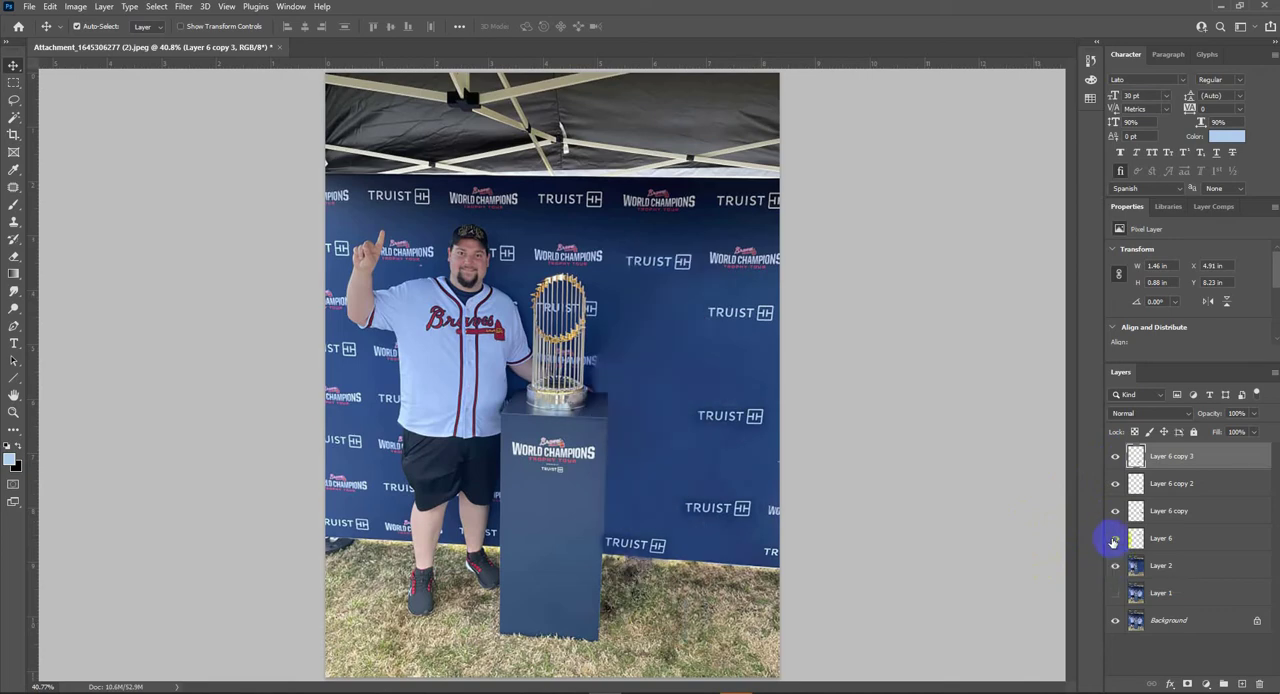
- Lighten the dark patches around the TRUIST logo copies with the Dodge tool, using midtones at 30% exposure
click(1136, 567)
click(740, 510)
key(o)
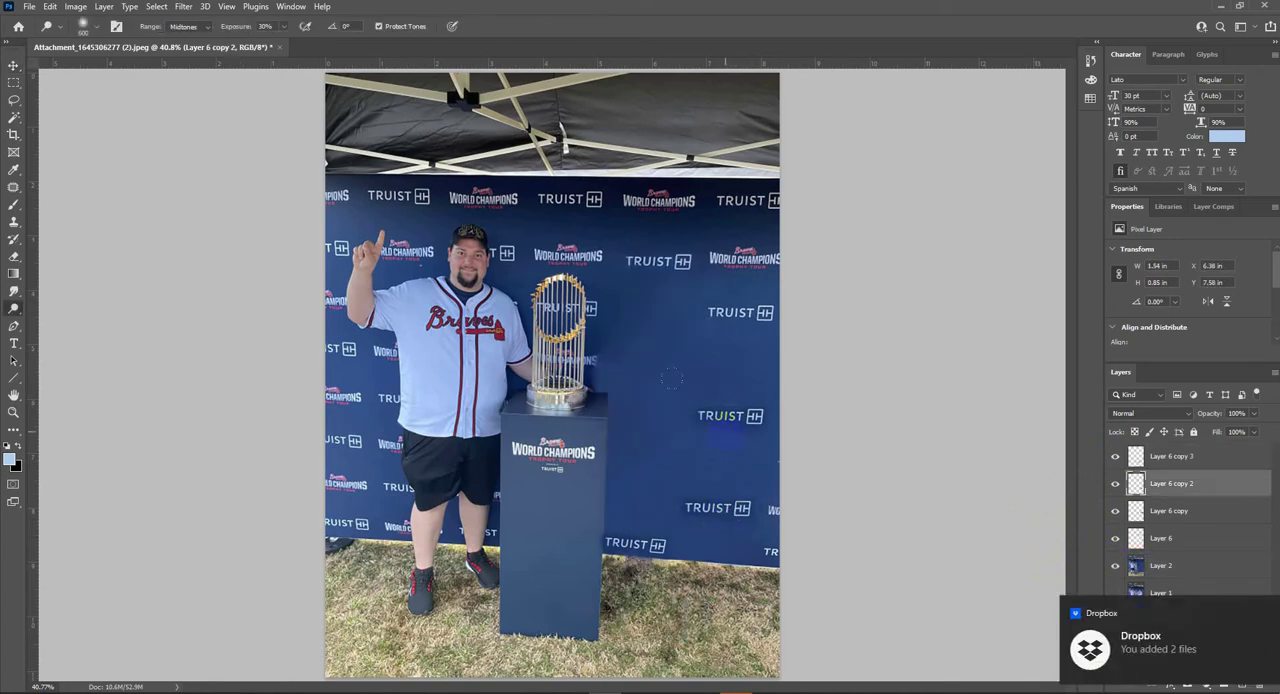
scroll(742, 413, up, 5)
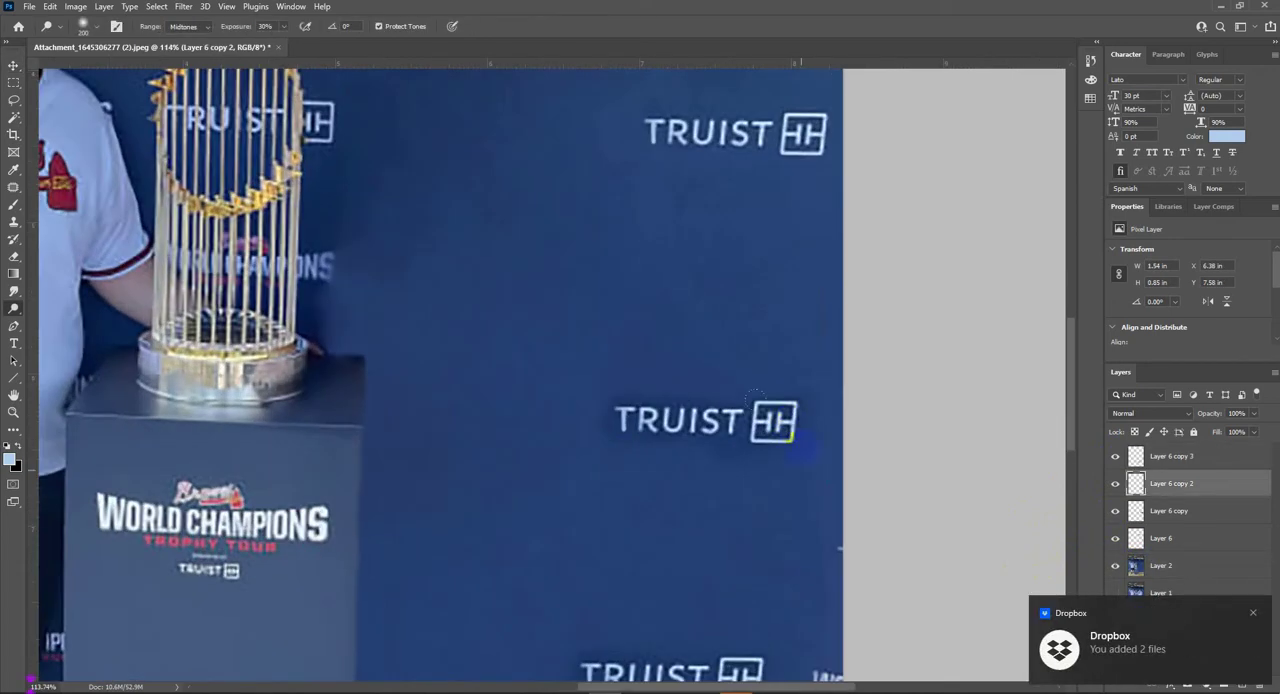
ctrl+click(739, 435)
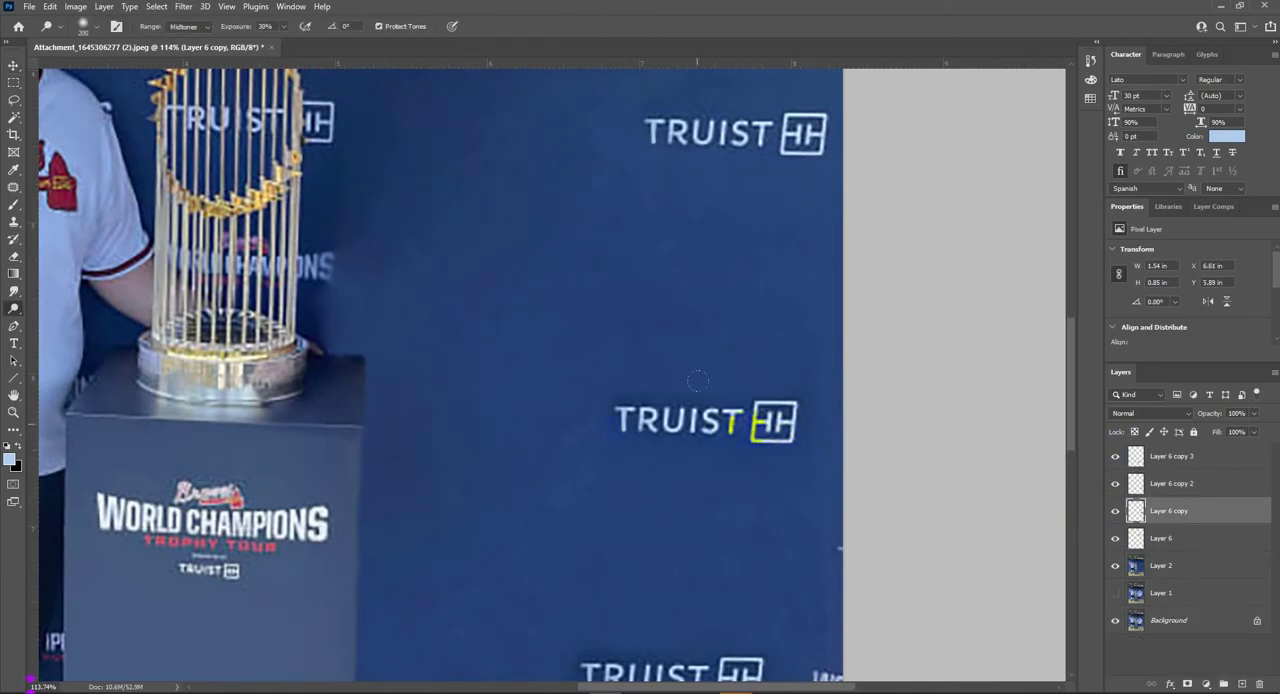
scroll(745, 400, down, 5)
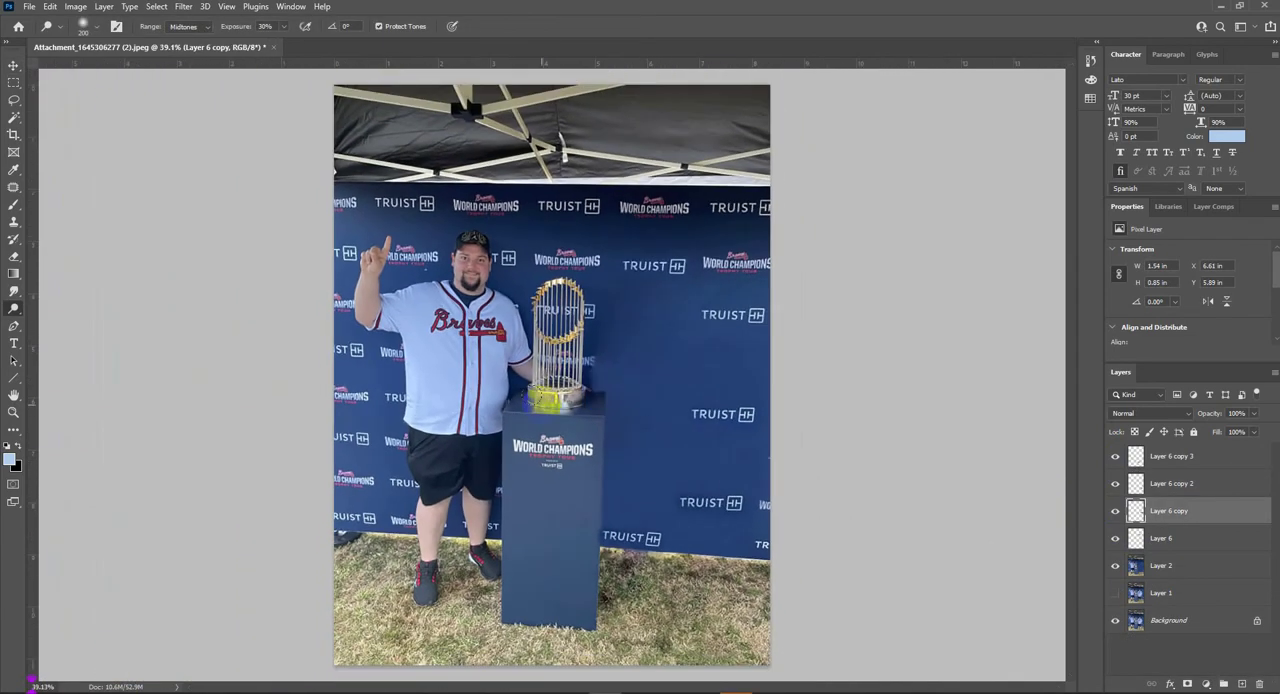
ctrl+click(731, 502)
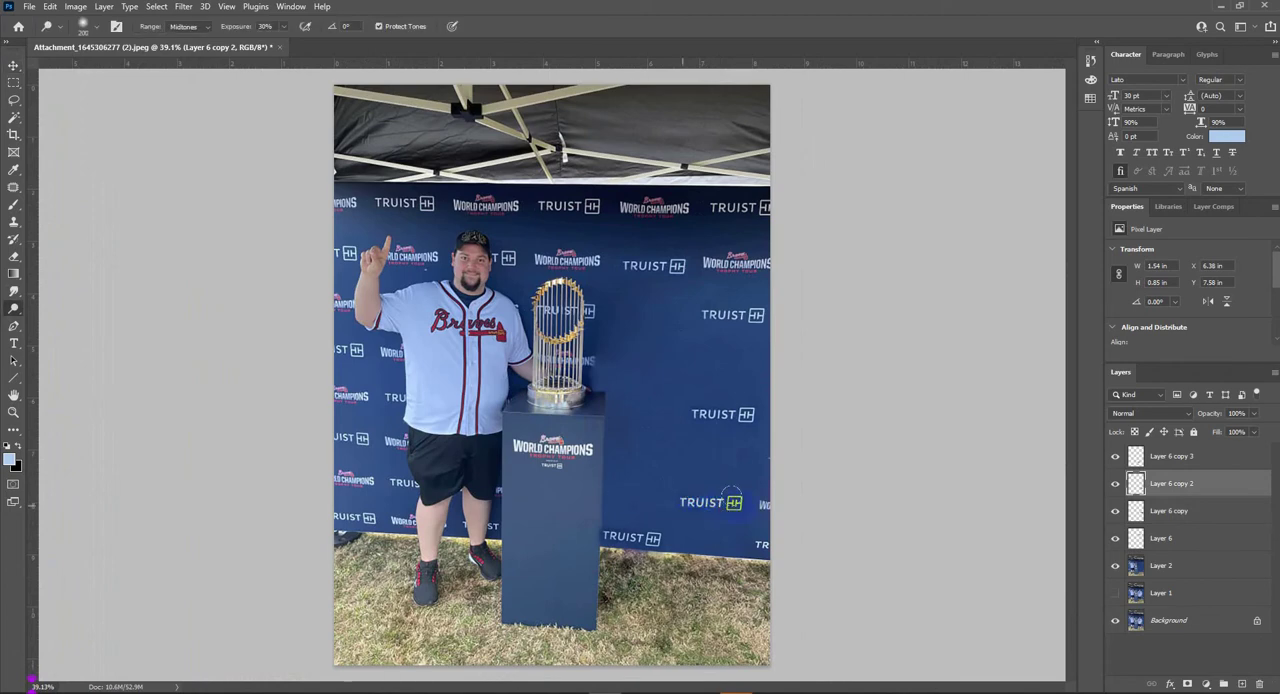
ctrl+click(645, 540)
scroll(640, 540, up, 3)
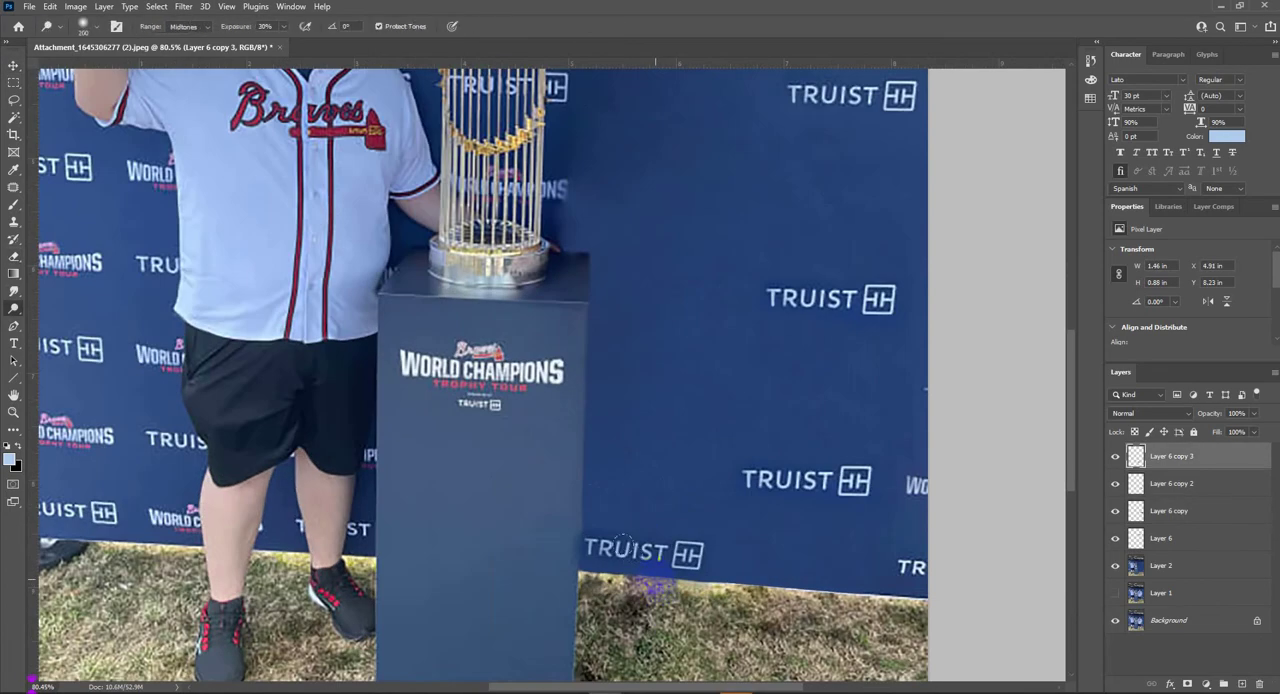
- Erase the edge of the lowest TRUIST logo copy where it meets the pedestal
scroll(578, 531, up, 1)
key(e)
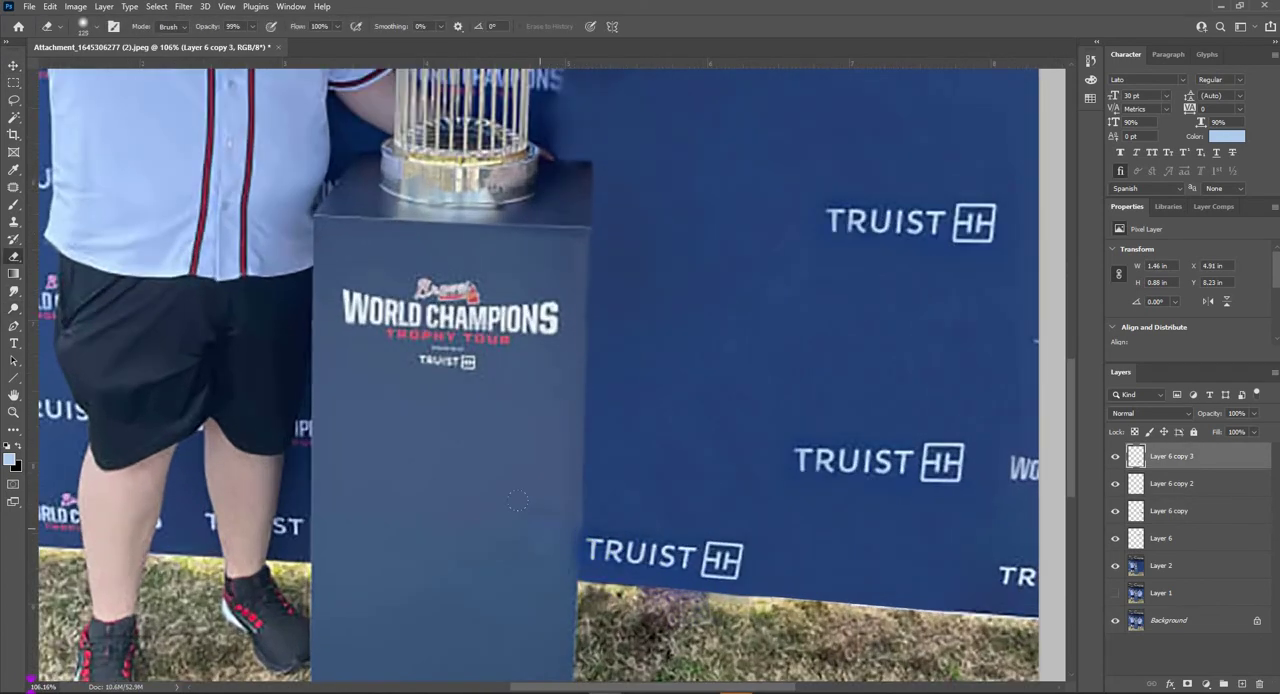
click(562, 507)
scroll(614, 457, down, 4)
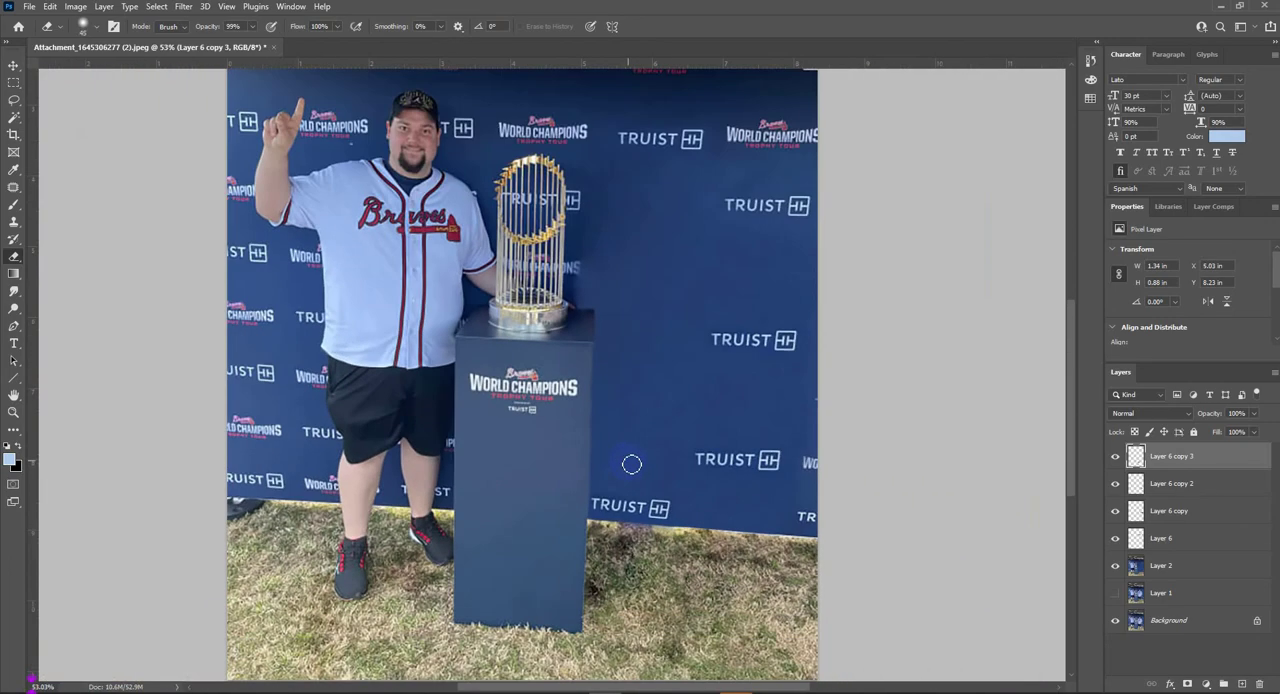
key(v)
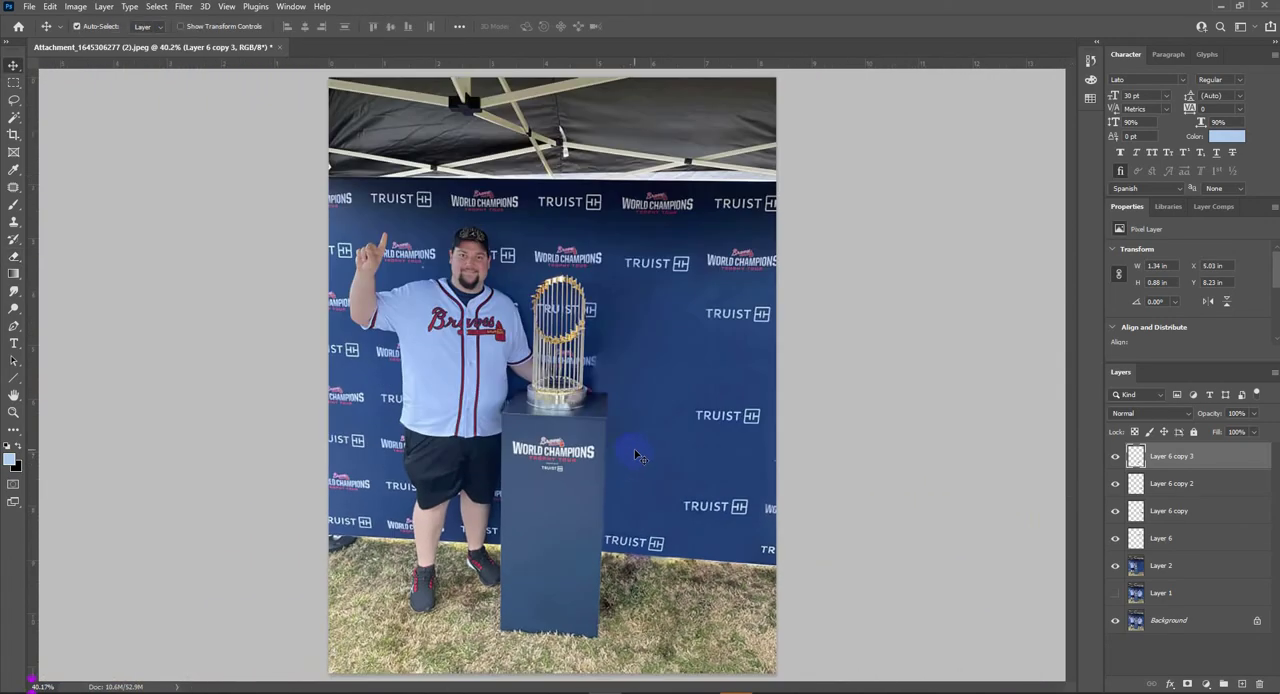
- Copy the World Champions logo above the trophy from Layer 2 to its own layer and move it onto the empty backdrop
ctrl+click(624, 287)
scroll(580, 235, up, 2)
key(m)
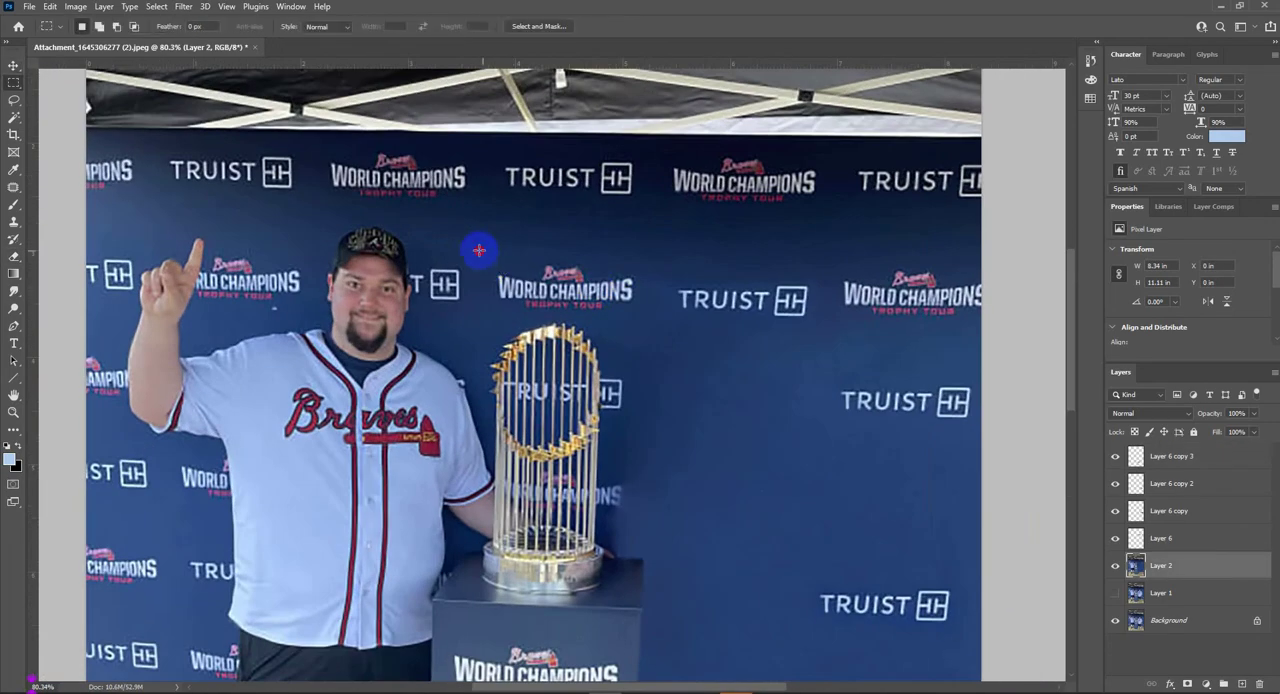
mouse_move(478, 250)
mouse_down()
mouse_move(657, 321)
mouse_move(784, 552)
mouse_up()
key(ctrl+j)
key(v)
drag(807, 527, 686, 320)
- Select the blue surrounding the copied World Champions logo, feather the selection and delete it
key(w)
click(669, 299)
key(shift+F6)
key(Return)
key(Delete)
key(ctrl+d)
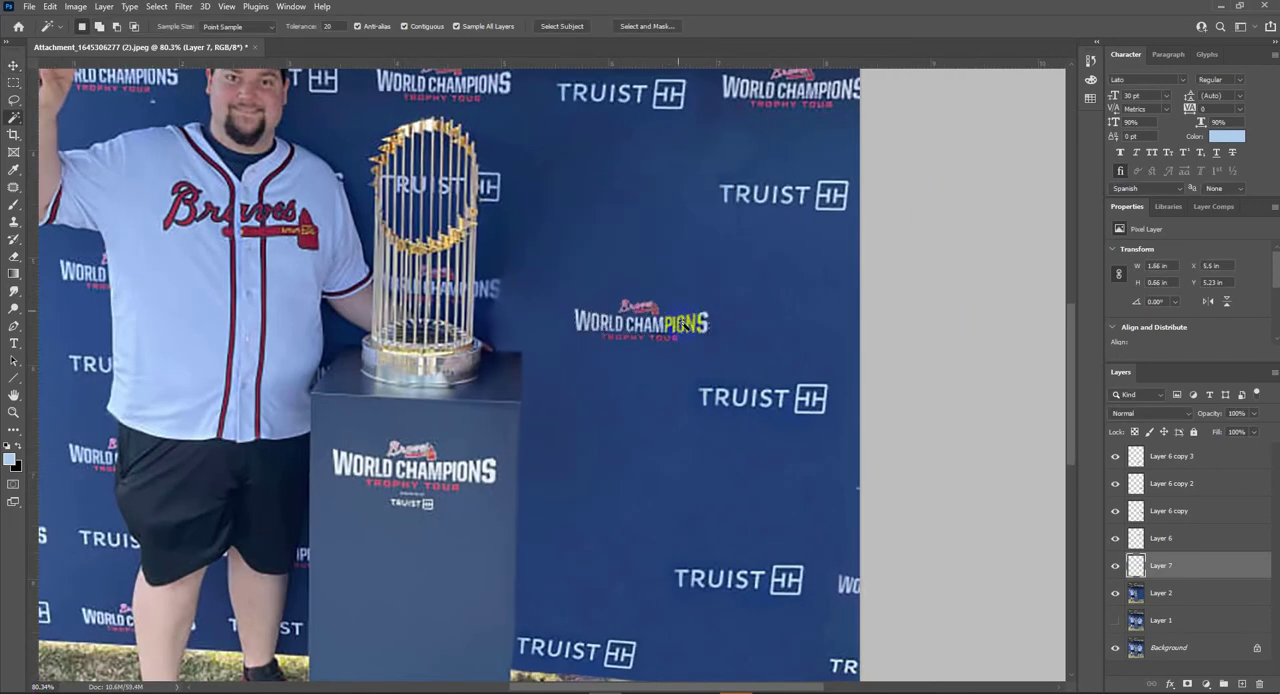
- Clear the leftover blue inside and around the copied World Champions logo, trimming the stray edges of its patch
key(v)
scroll(692, 338, down, 2)
scroll(704, 348, up, 3)
key(w)
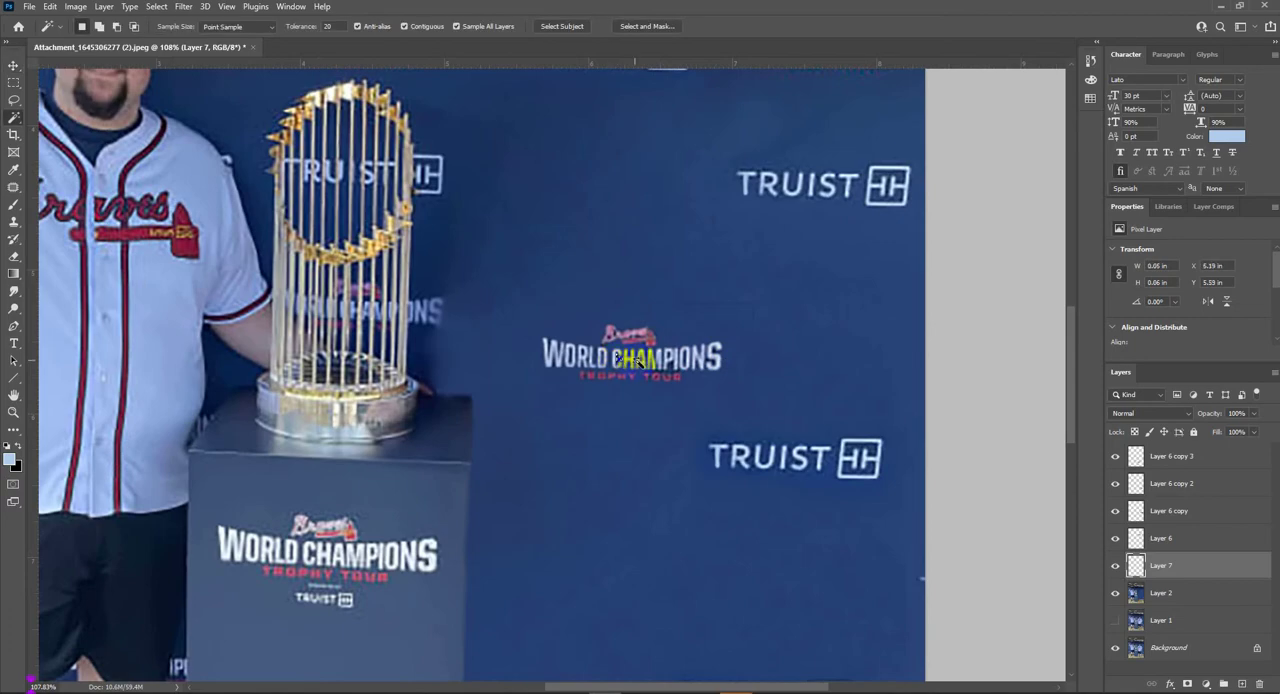
scroll(650, 360, down, 5)
scroll(650, 360, up, 6)
key(m)
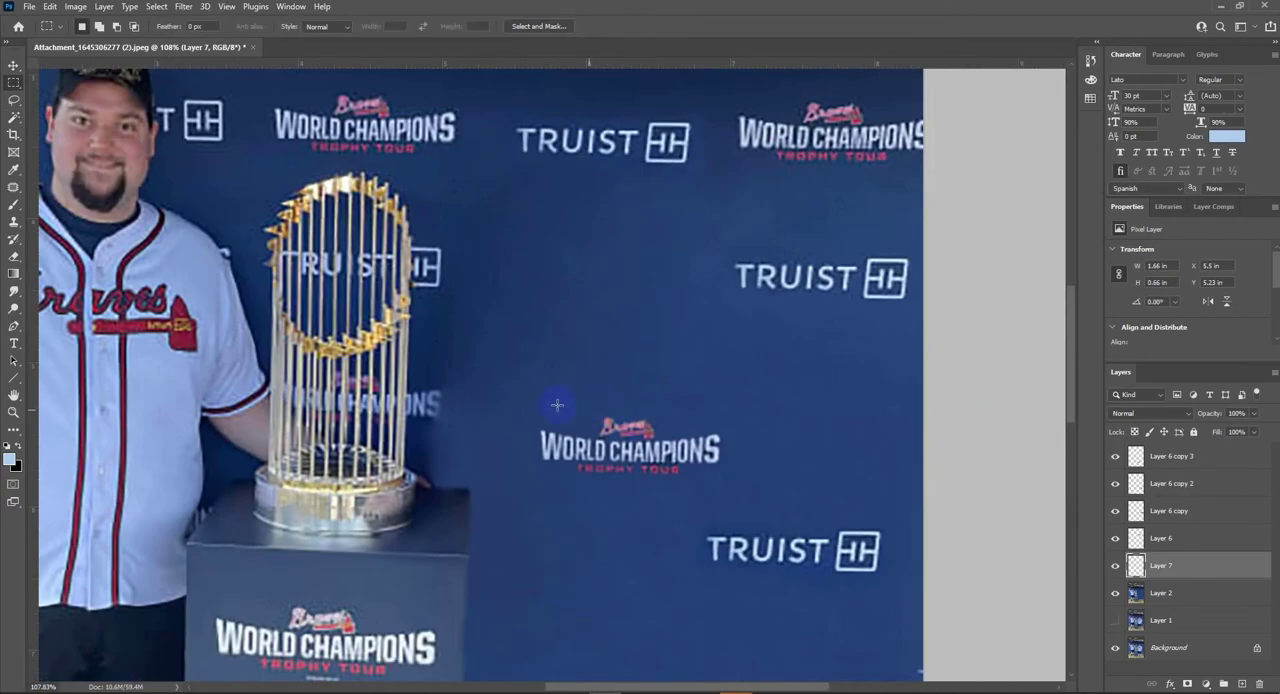
drag(491, 377, 802, 410)
drag(734, 374, 788, 540)
drag(725, 525, 657, 520)
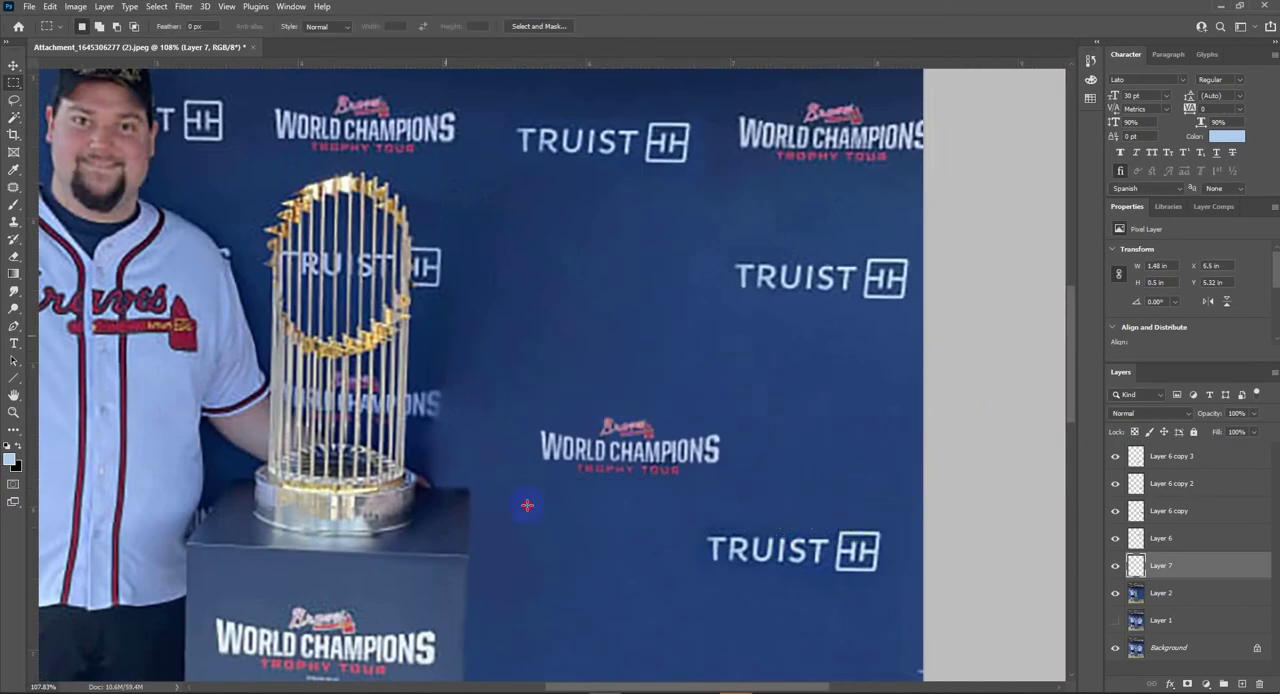
key(ctrl+0)
- Show Layer 1 and hide Layer 2, then align the World Champions copy with the original logo beside the right-hand man's upper arm
key(v)
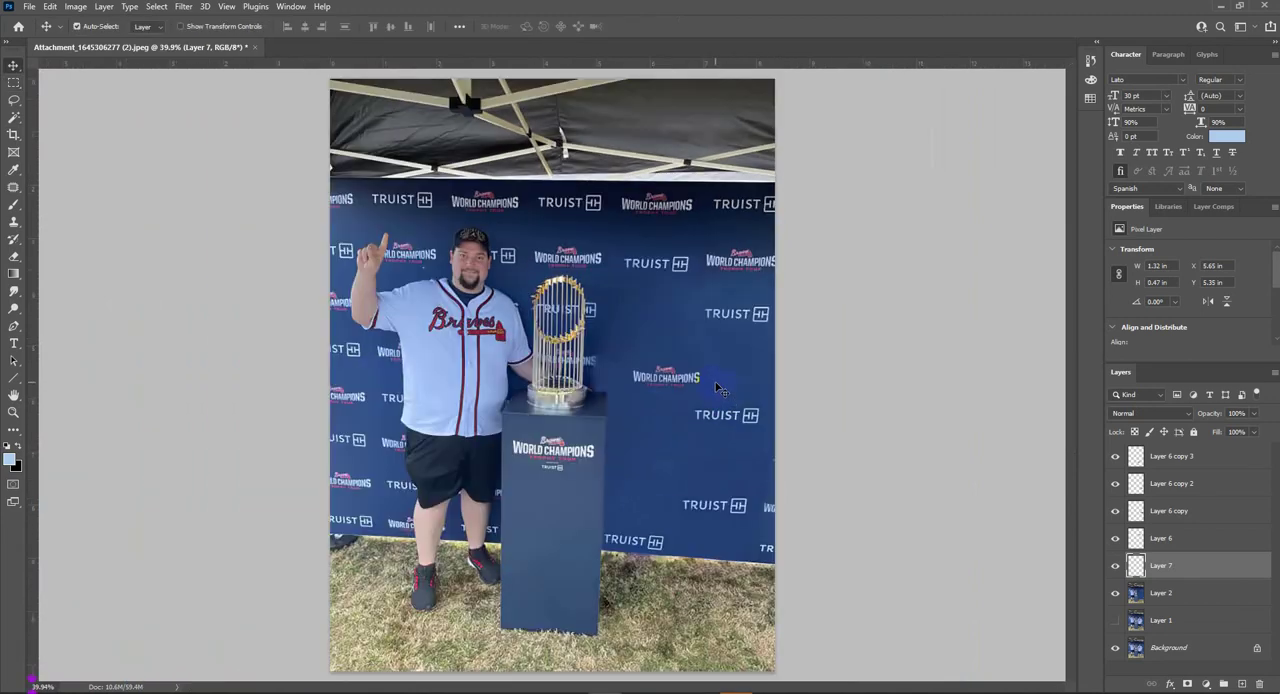
click(1115, 620)
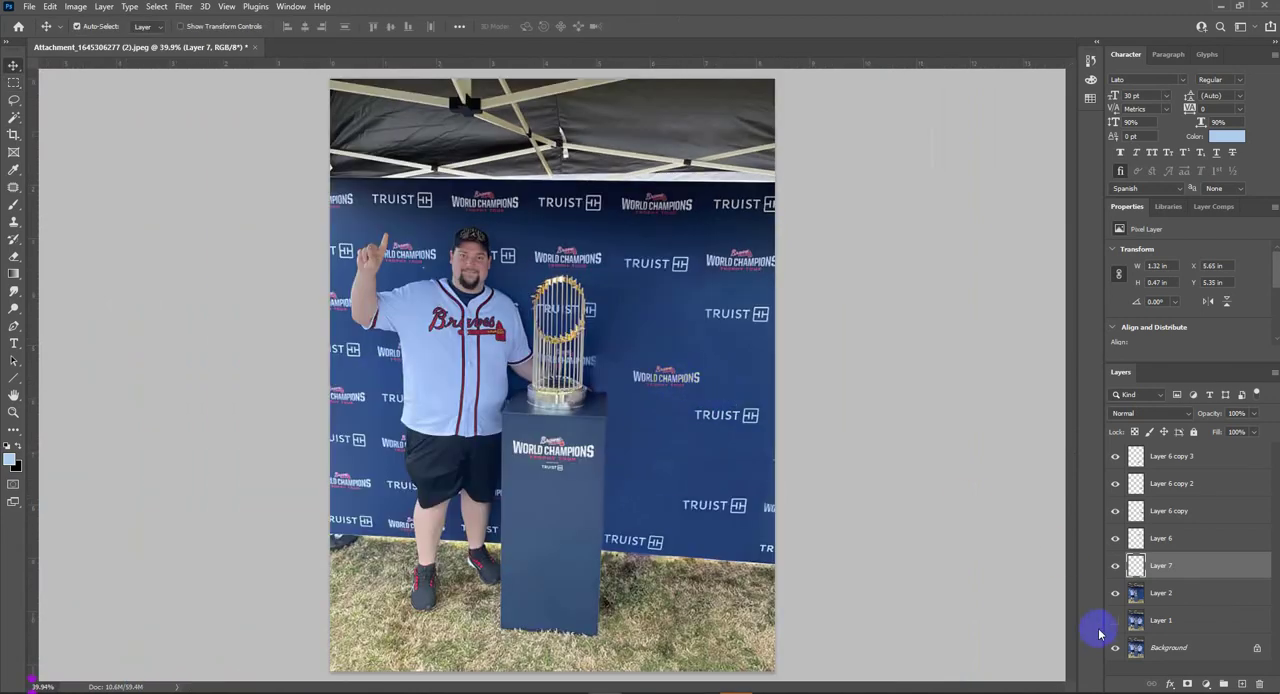
click(1115, 593)
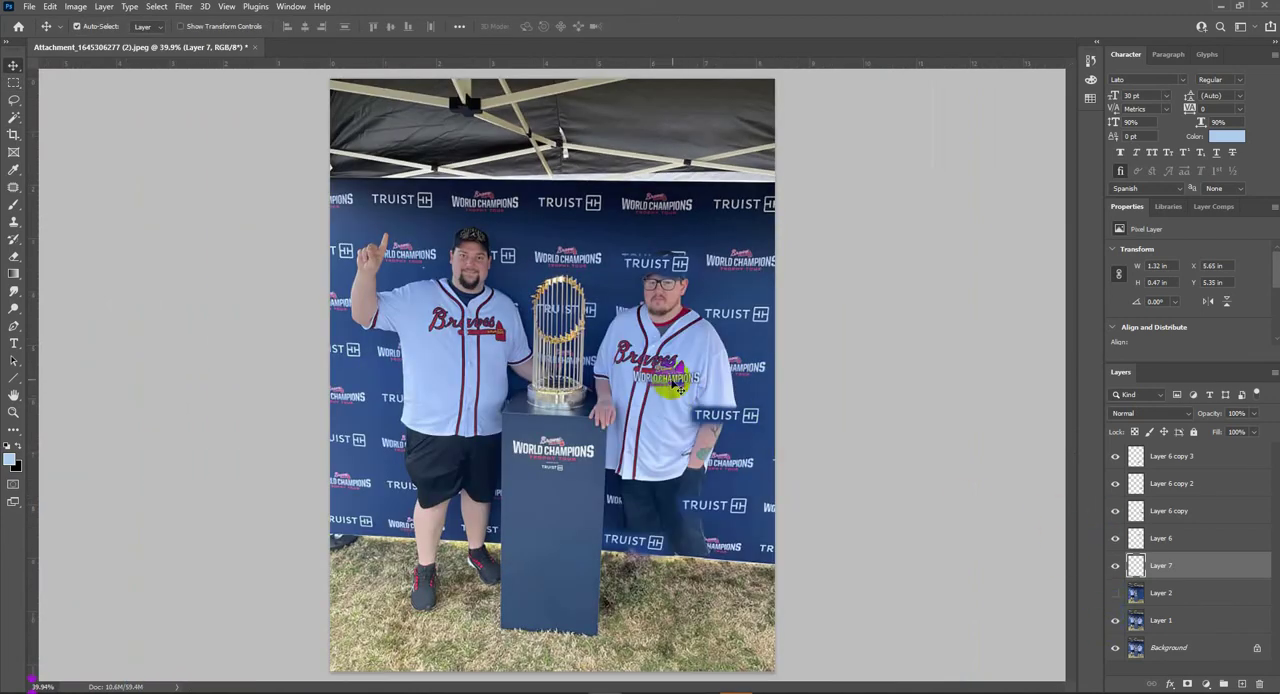
drag(672, 383, 737, 376)
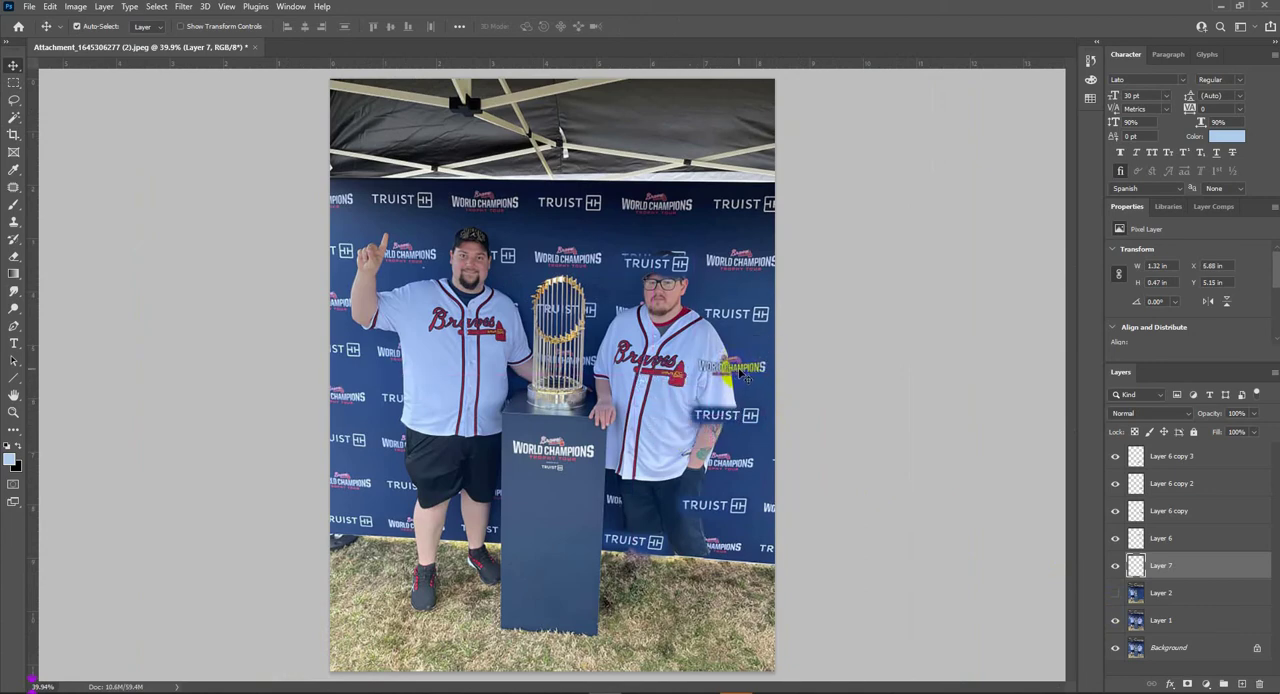
- Place World Champions logo copies around the man's waist, forearm, shorts and backdrop edge, plus a TRUIST copy across his chest
alt+drag(745, 418, 722, 537)
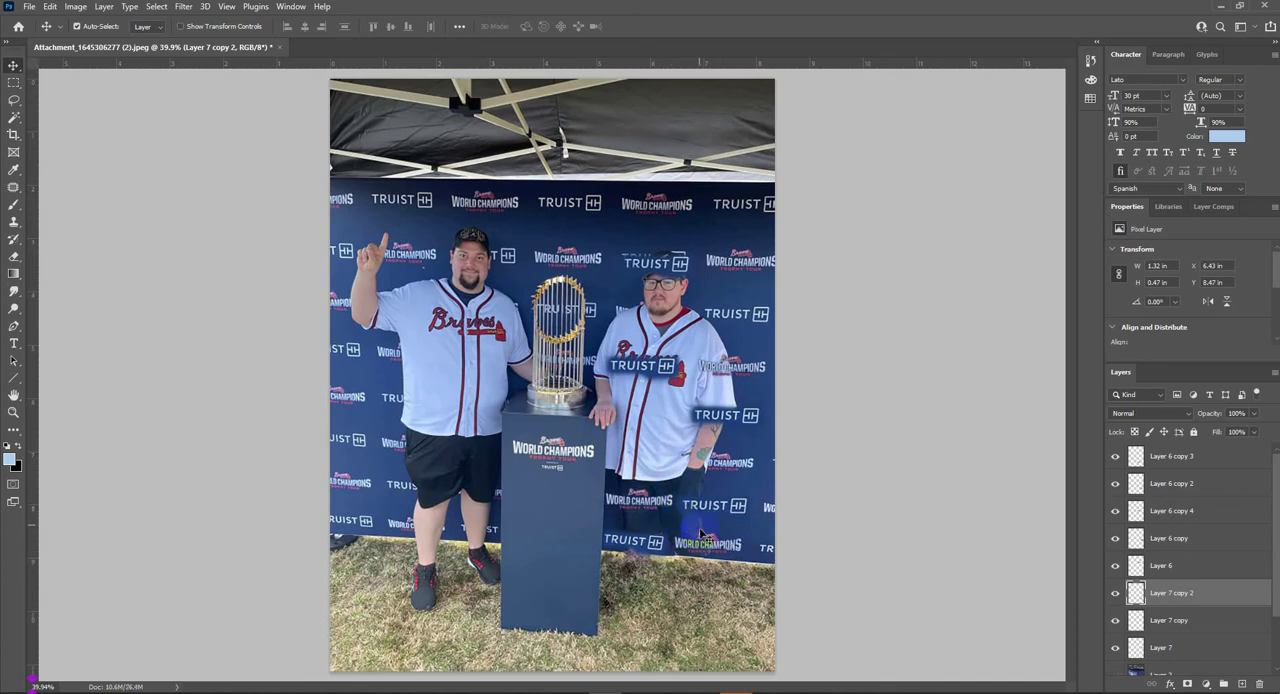
click(722, 487)
alt+drag(649, 491, 726, 453)
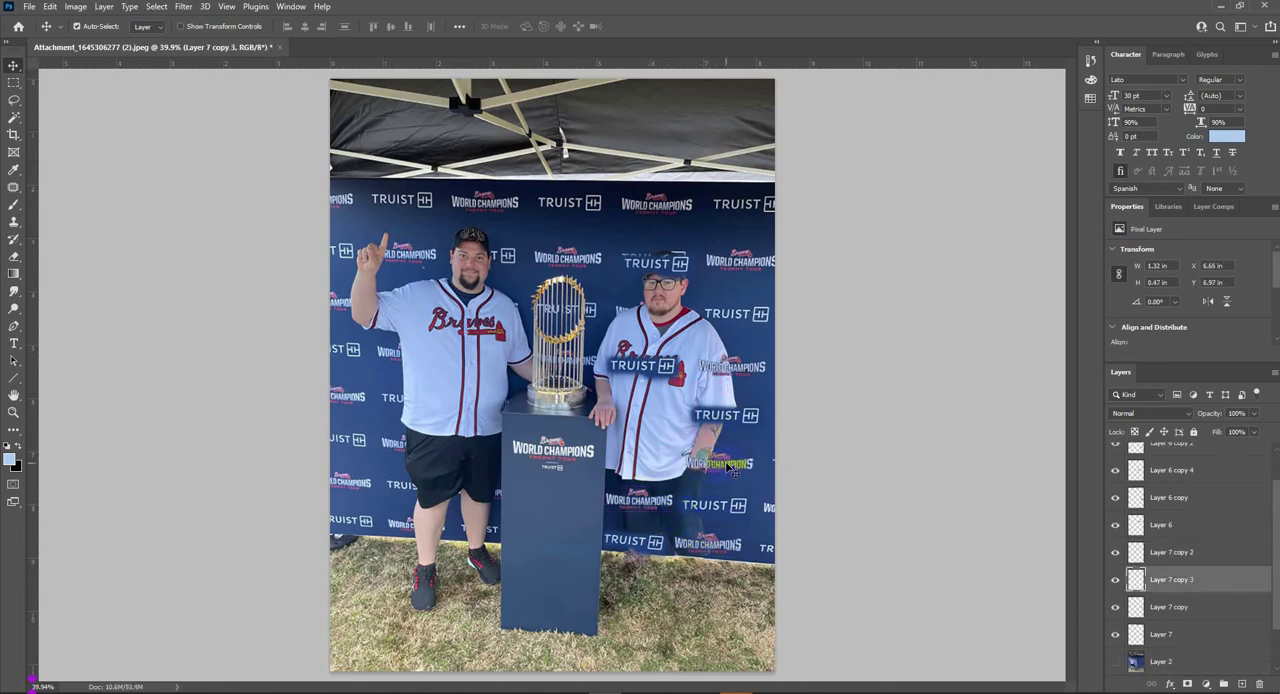
alt+drag(730, 455, 657, 419)
- Turn the retouched Layer 2 back on behind the logo copies
scroll(1145, 643, down, 3)
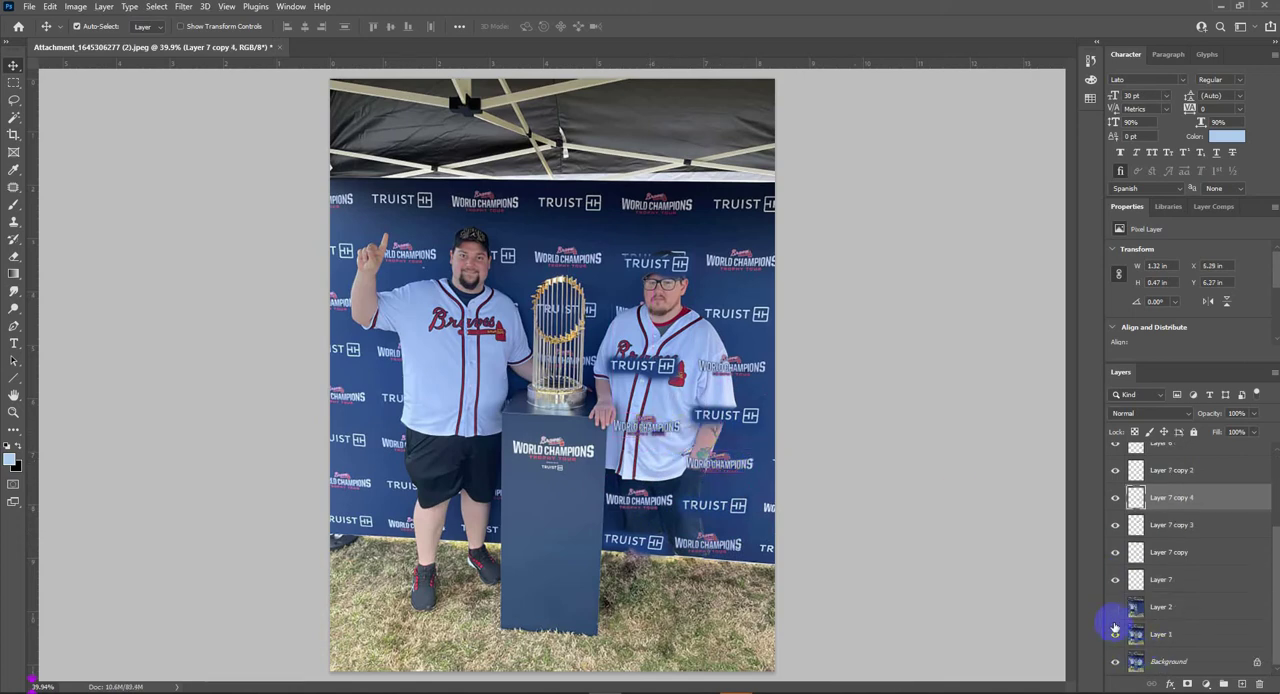
click(1115, 609)
scroll(671, 437, up, 7)
scroll(678, 465, down, 1)
scroll(678, 505, down, 3)
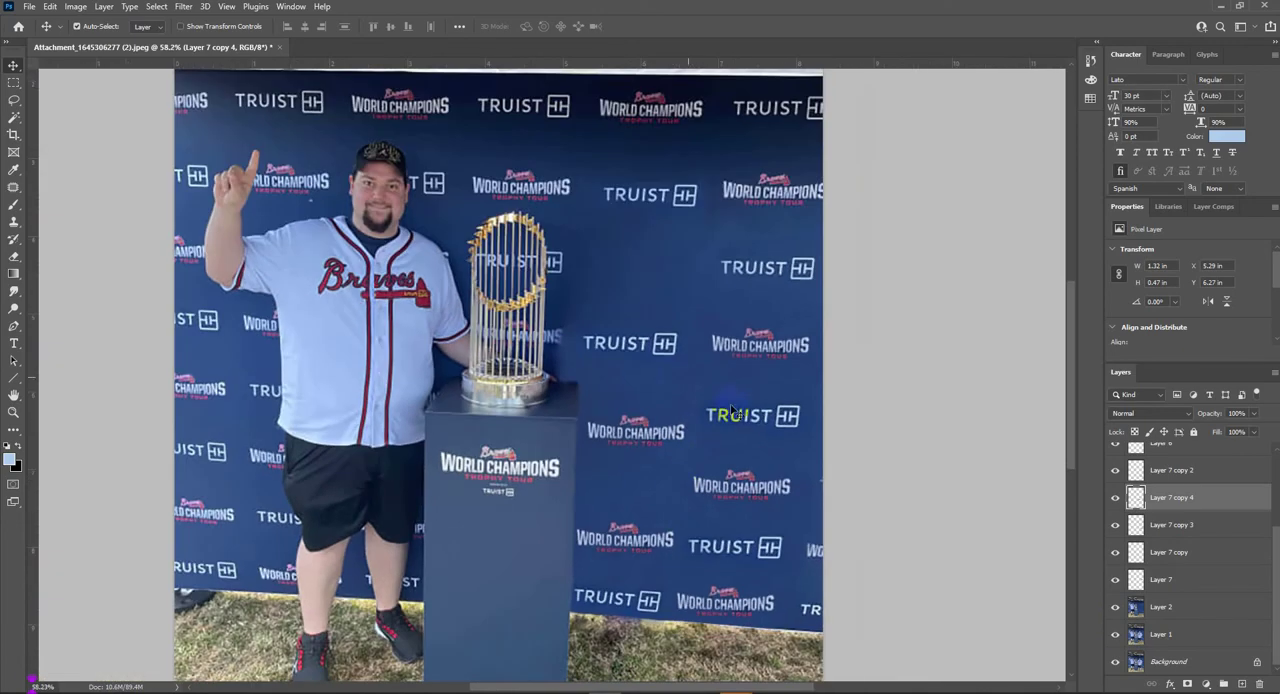
- Select the blue surrounding the TRUIST logo copy beside the trophy, feather the selection and delete it
click(622, 343)
key(w)
scroll(650, 345, up, 2)
click(648, 355)
scroll(650, 355, up, 2)
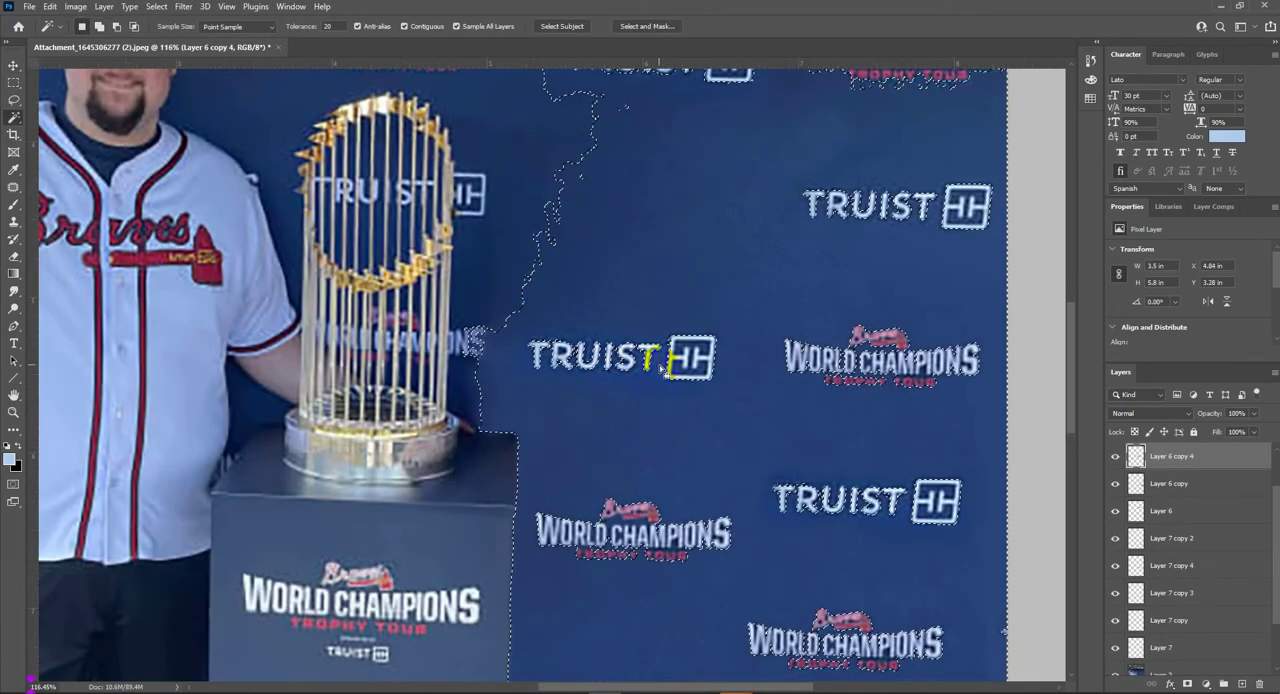
key(shift+F6)
key(Return)
key(Delete)
key(ctrl+d)
- Remove the remaining blue bits between the letters of the TRUIST logo copy beside the trophy
scroll(719, 428, down, 2)
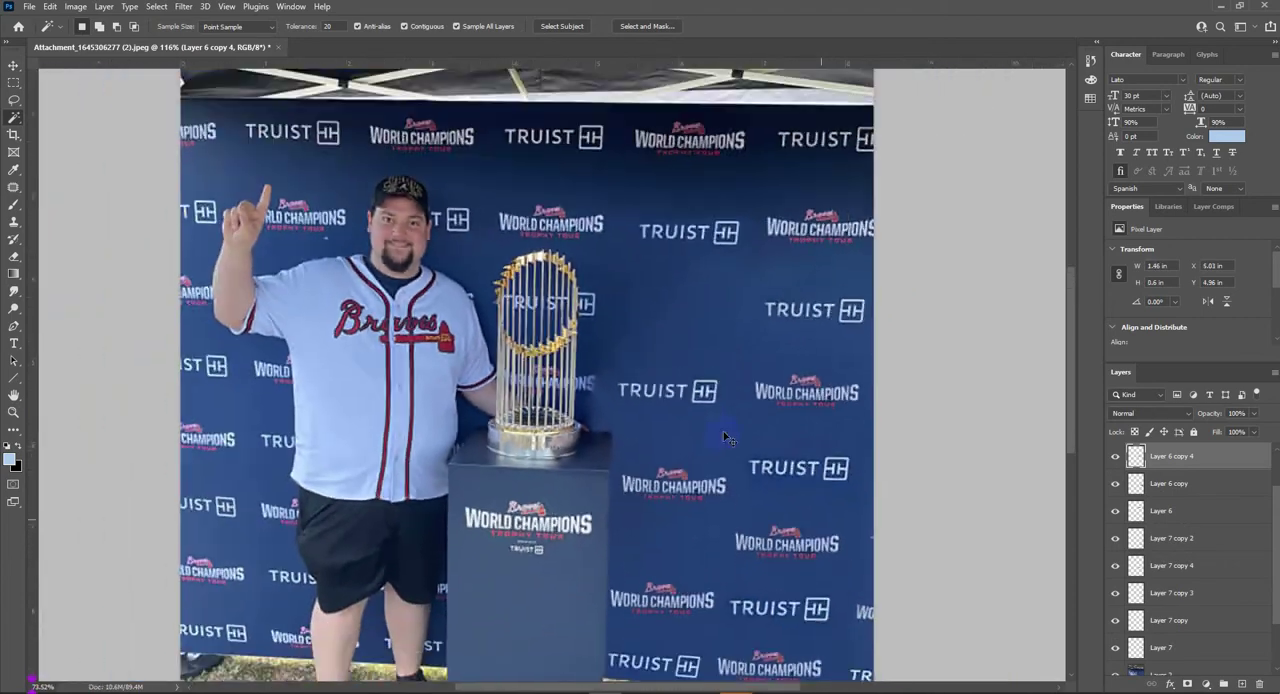
scroll(758, 458, up, 2)
key(v)
drag(760, 460, 594, 335)
scroll(424, 263, up, 1)
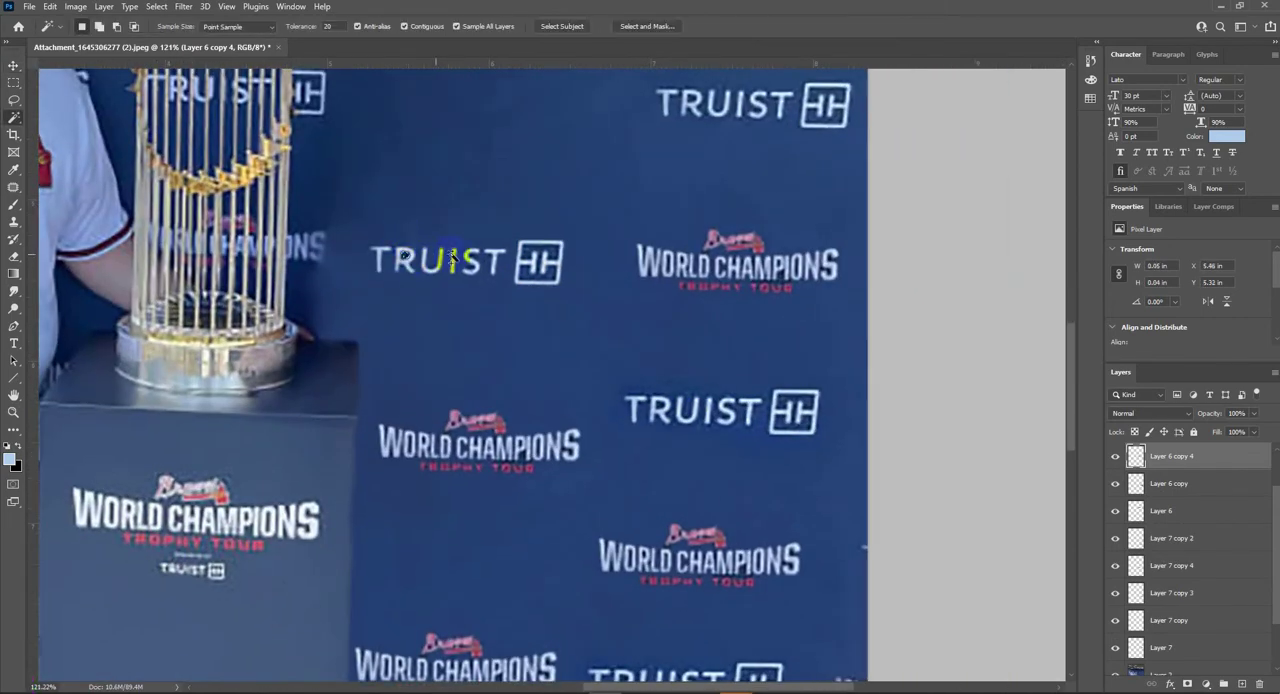
scroll(424, 262, up, 1)
- Replace the three lower TRUIST logo copies with duplicates of the cleaned TRUIST logo in the same places
scroll(519, 335, down, 10)
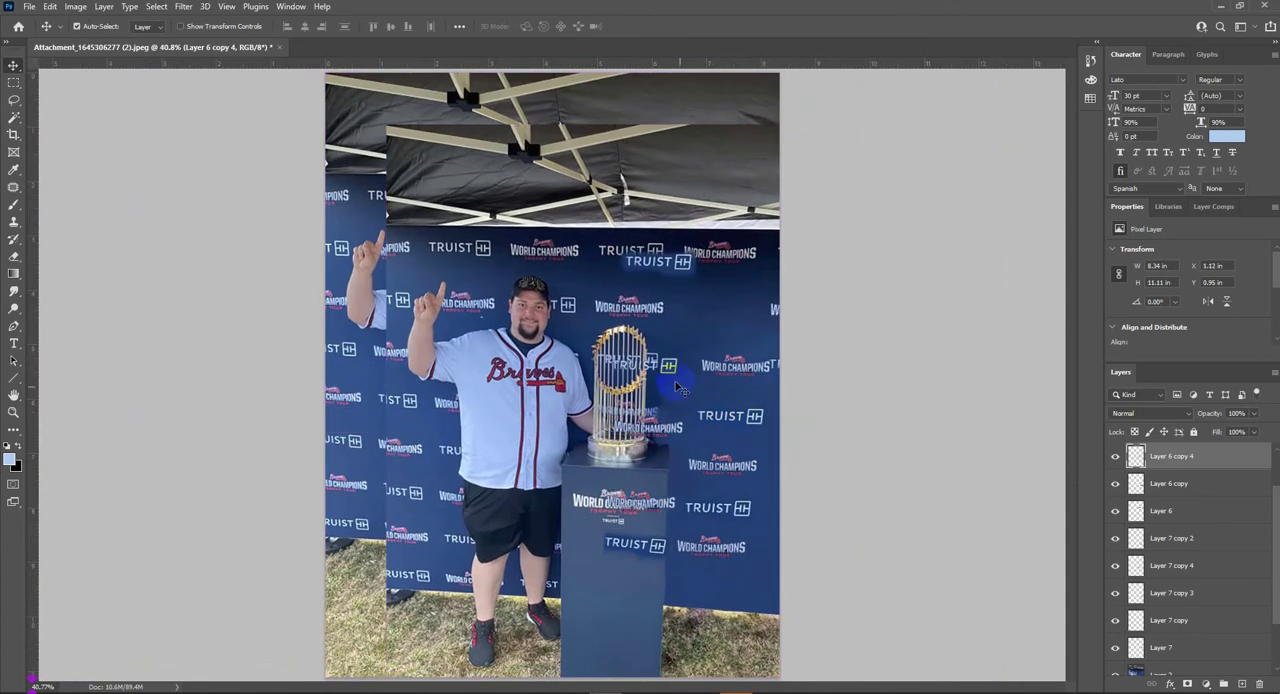
drag(672, 372, 745, 510)
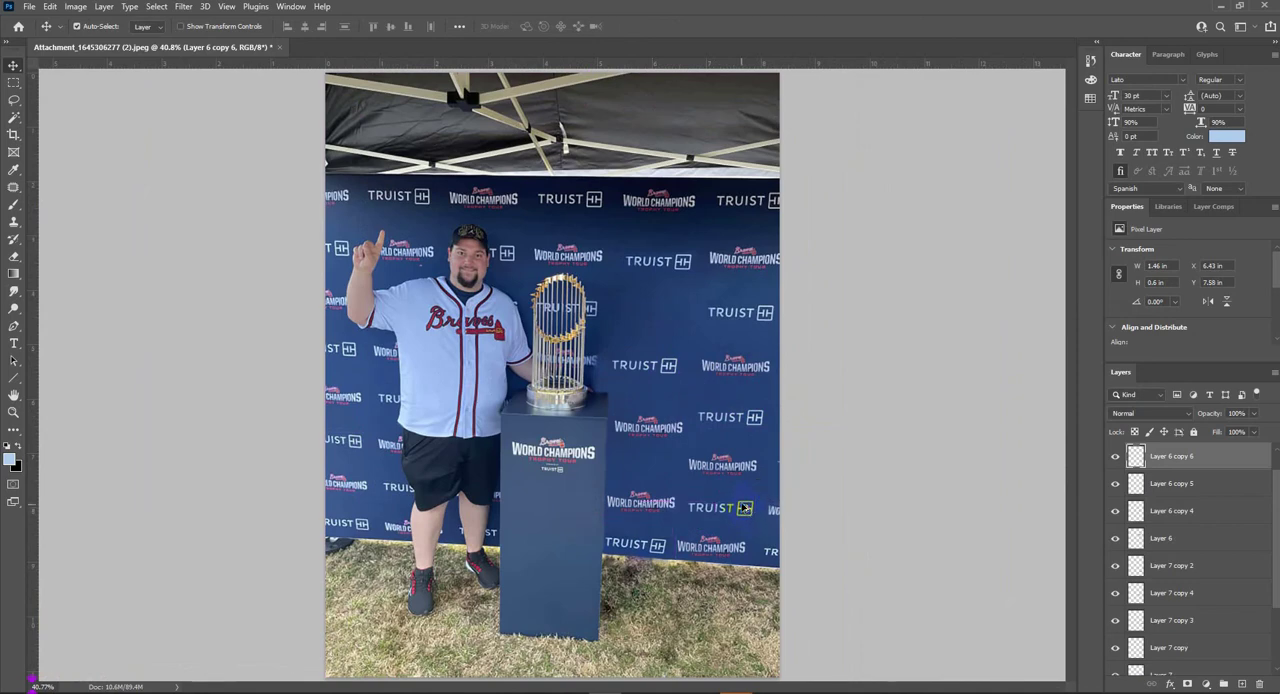
drag(747, 512, 654, 541)
- Add a World Champions logo copy level with the trophy's top and adjust the positions of the lower logo copies
drag(661, 499, 661, 496)
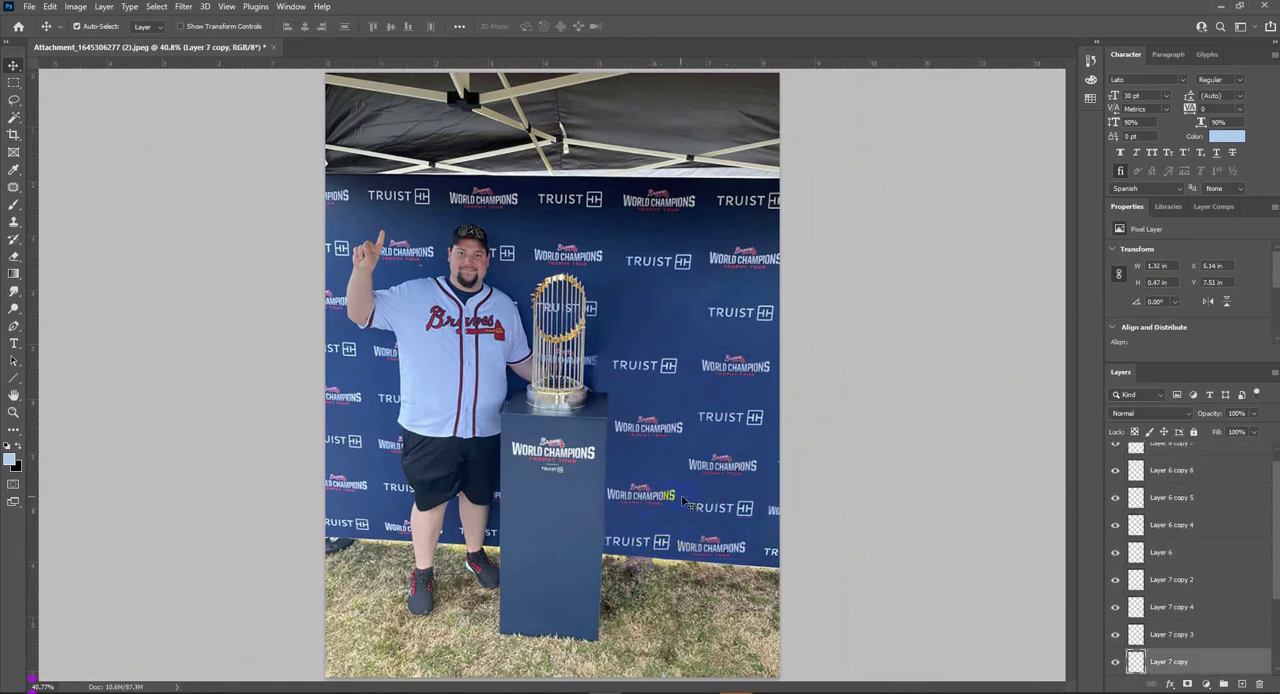
scroll(1118, 664, down, 3)
alt+click(1118, 663)
alt+click(1118, 663)
drag(737, 374, 657, 321)
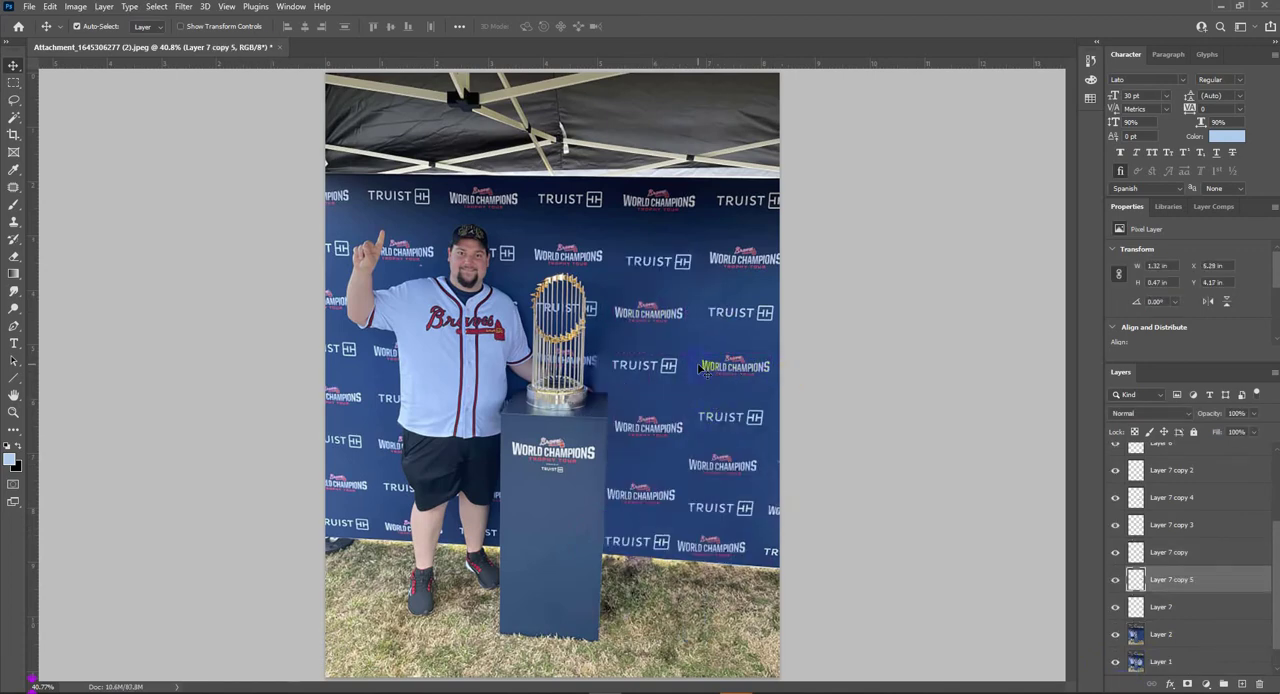
click(728, 556)
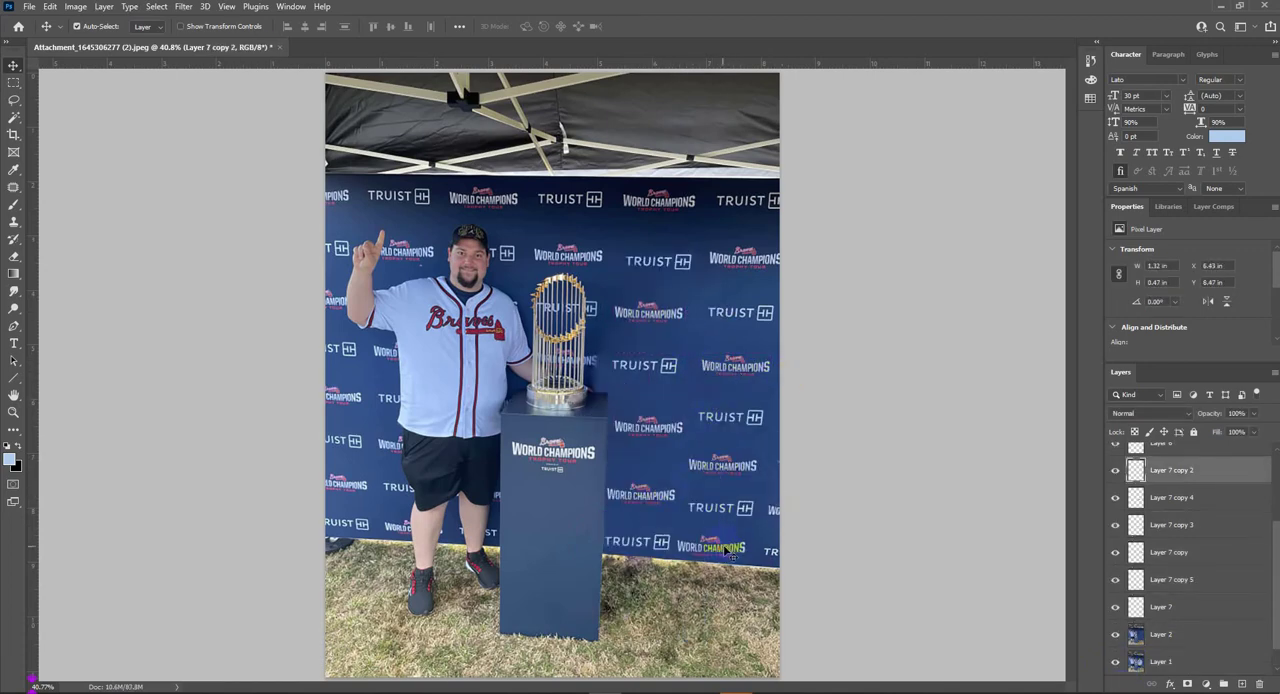
click(645, 541)
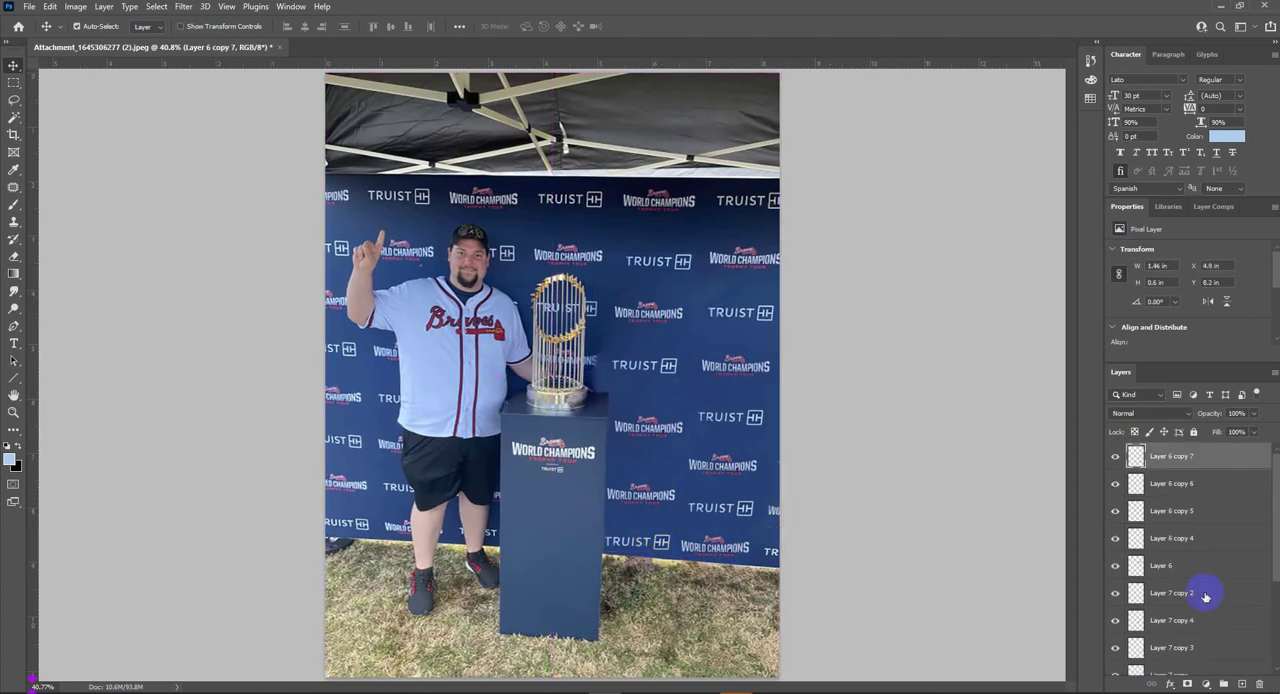
- Create a new layer above Layer 2 and select a rectangle covering the rebuilt backdrop beside the trophy and pedestal
scroll(1205, 597, down, 3)
click(1166, 621)
click(1241, 684)
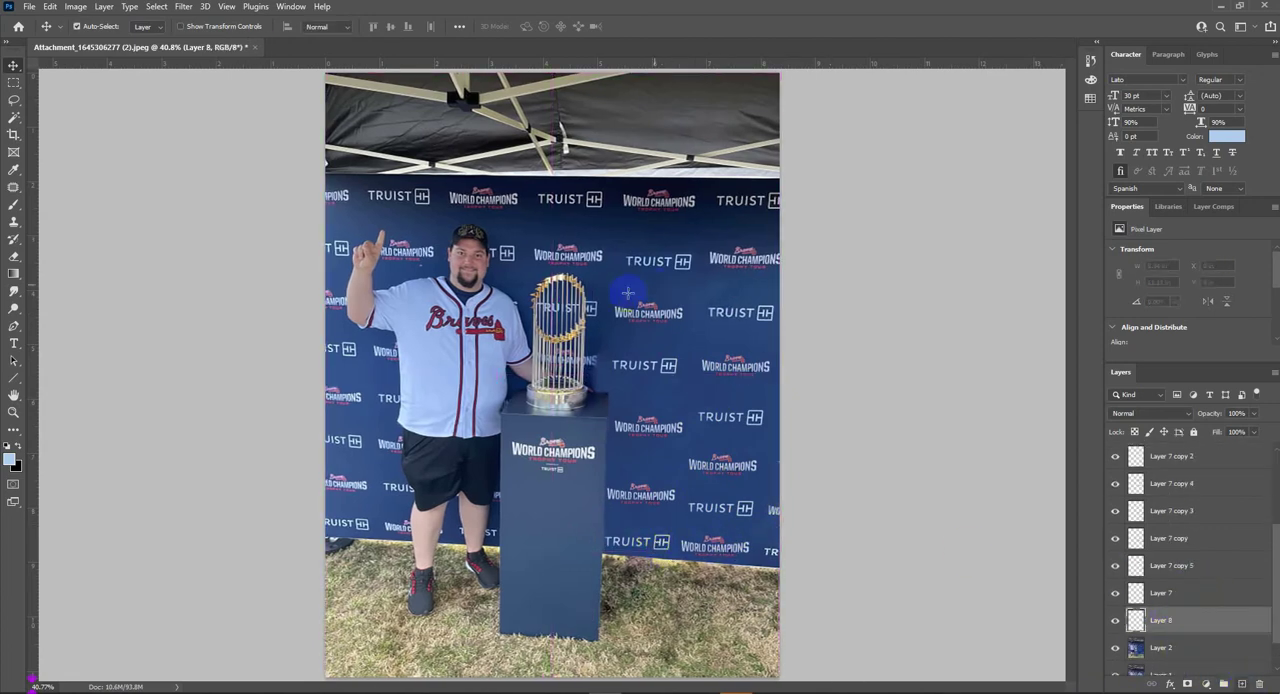
key(m)
mouse_move(610, 245)
mouse_down()
mouse_move(783, 527)
mouse_move(783, 552)
mouse_move(768, 553)
mouse_up()
- Sample dark and lighter backdrop blues as foreground and background colours and fill the selection with a downward gradient between them
key(b)
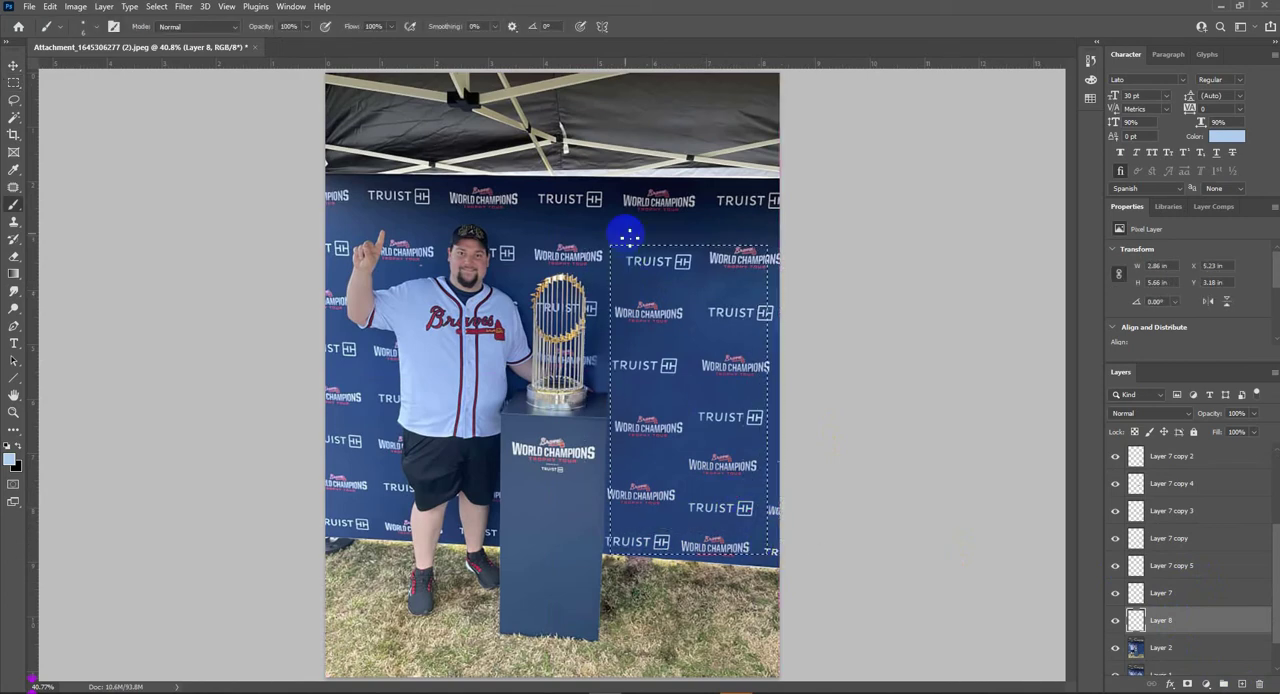
click(11, 459)
click(543, 229)
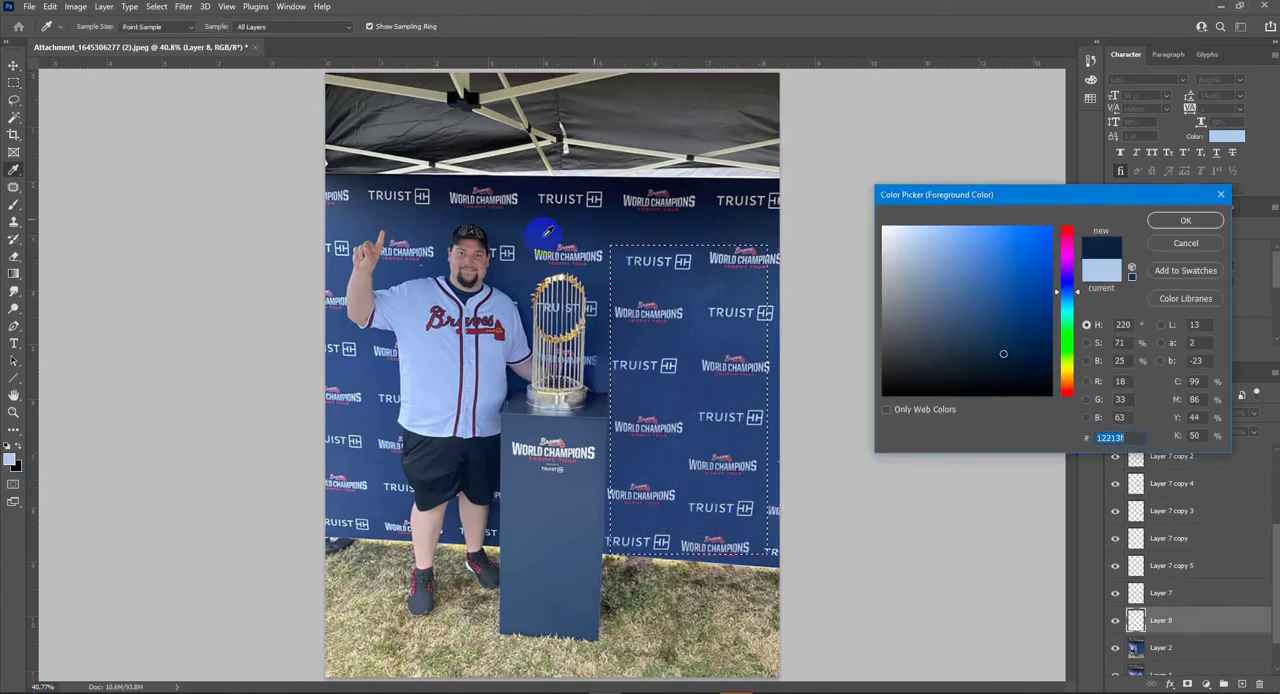
key(Return)
click(15, 464)
click(692, 290)
key(Return)
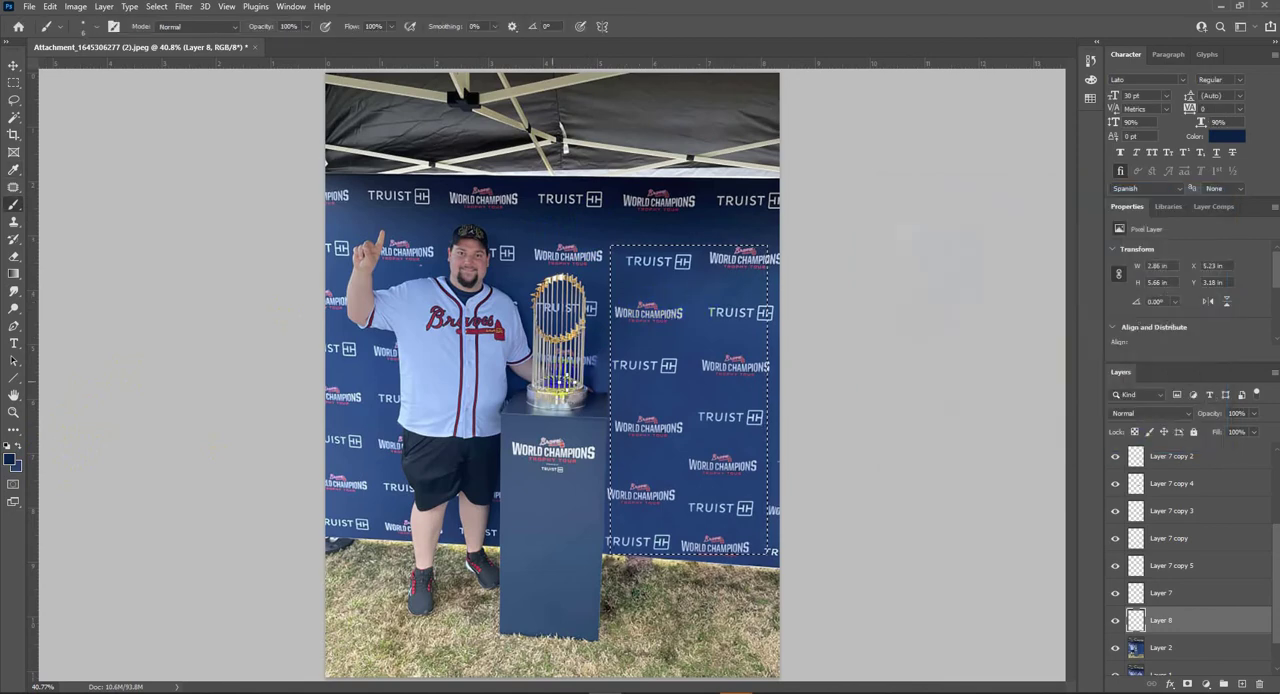
key(g)
drag(704, 284, 636, 591)
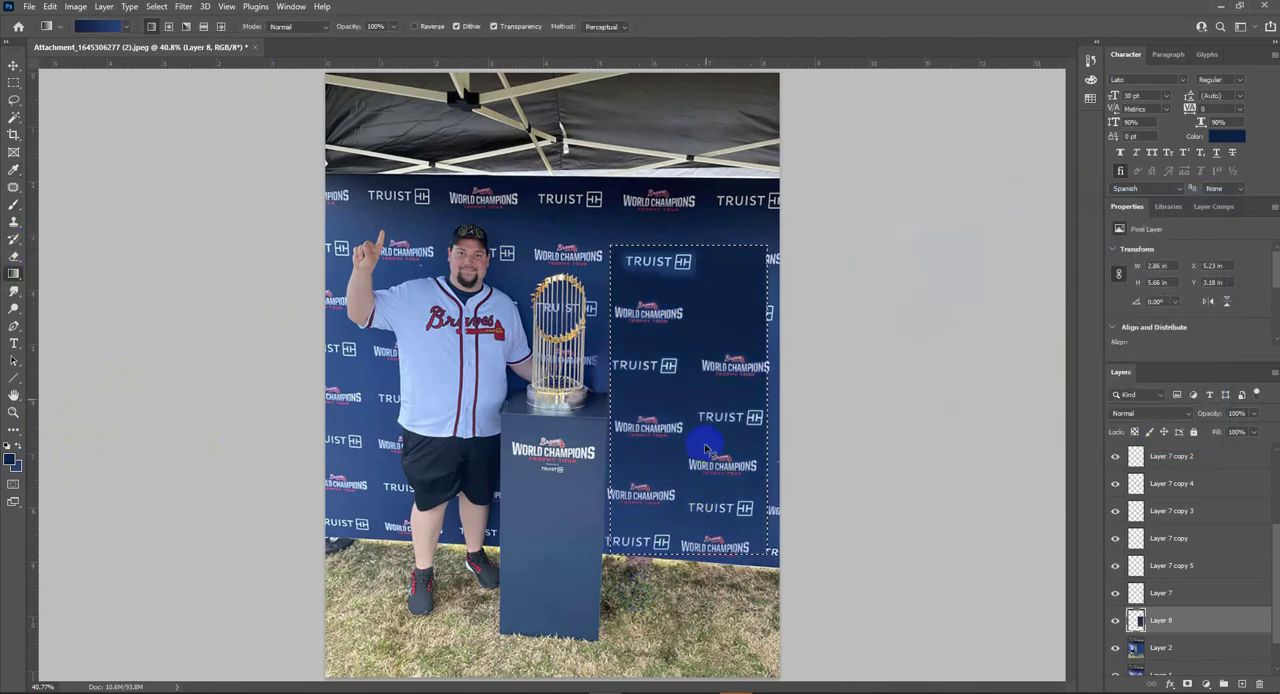
- Refill the selected backdrop area with downward gradients, trying the radial, angle and diamond styles, and clear the selection
click(169, 27)
drag(692, 300, 680, 560)
click(186, 27)
drag(690, 310, 680, 580)
click(202, 28)
click(220, 27)
drag(662, 375, 666, 637)
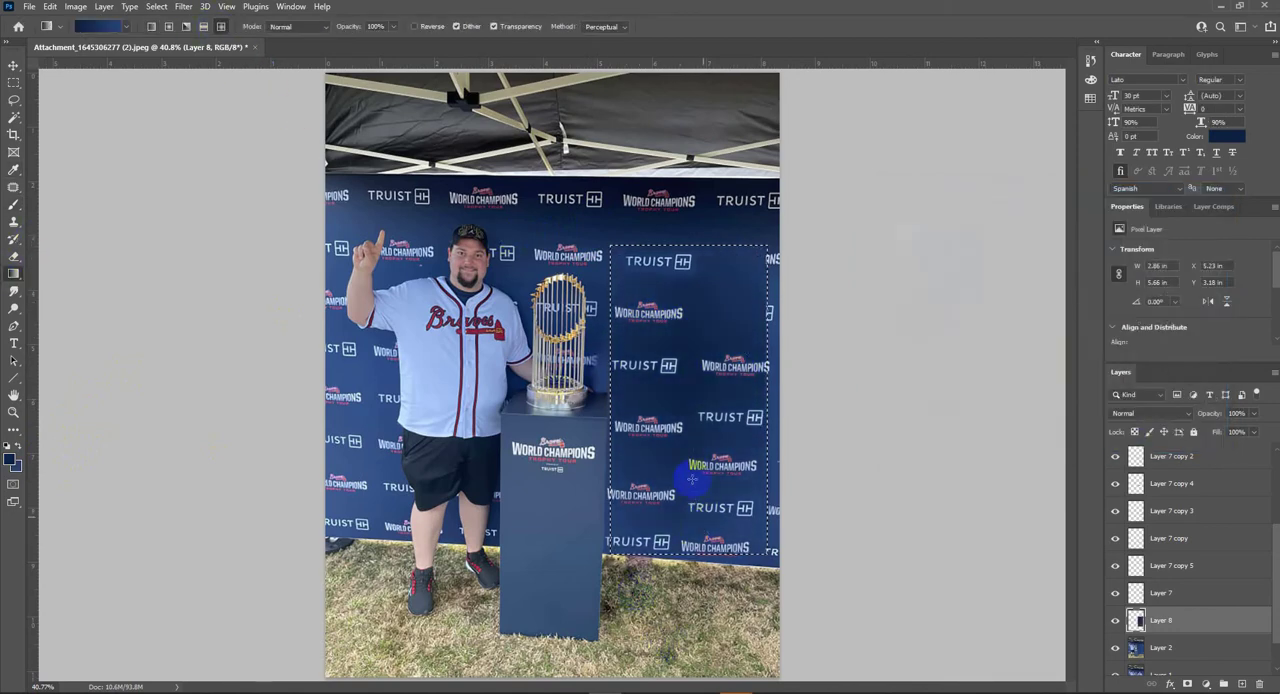
drag(692, 480, 695, 596)
key(v)
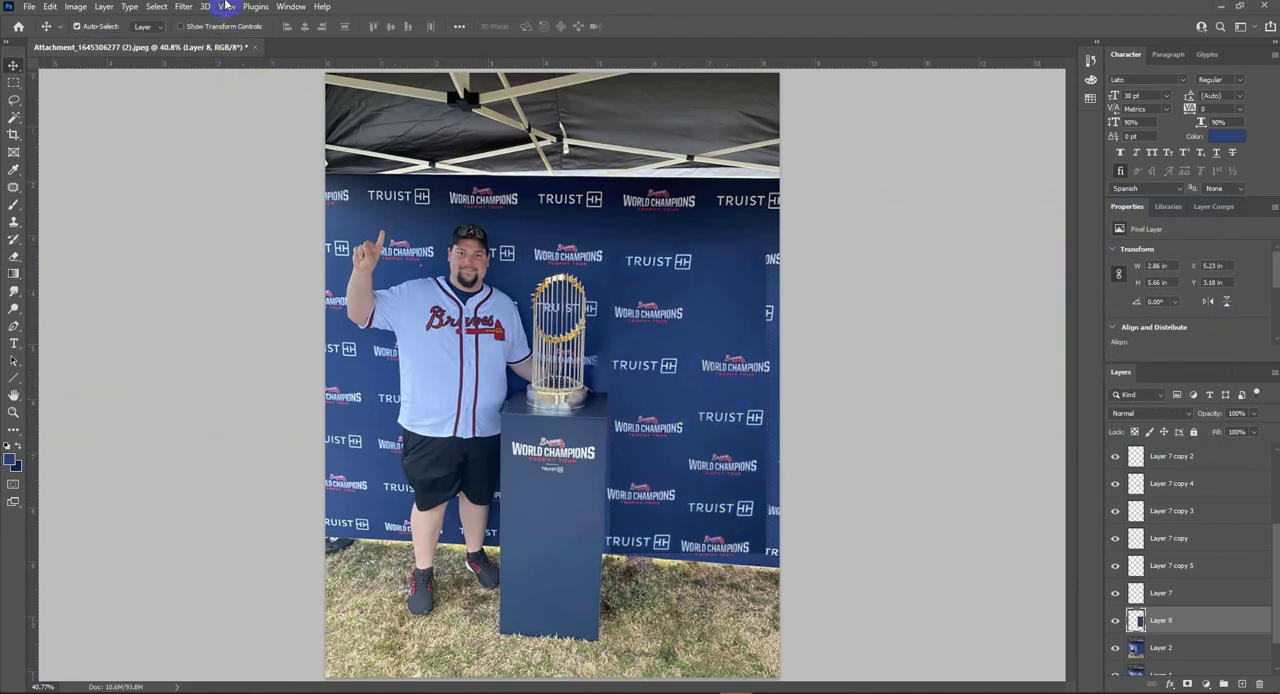
- Apply a Gaussian Blur of about 72.6 pixels to the gradient patch on Layer 8
click(185, 8)
click(382, 228)
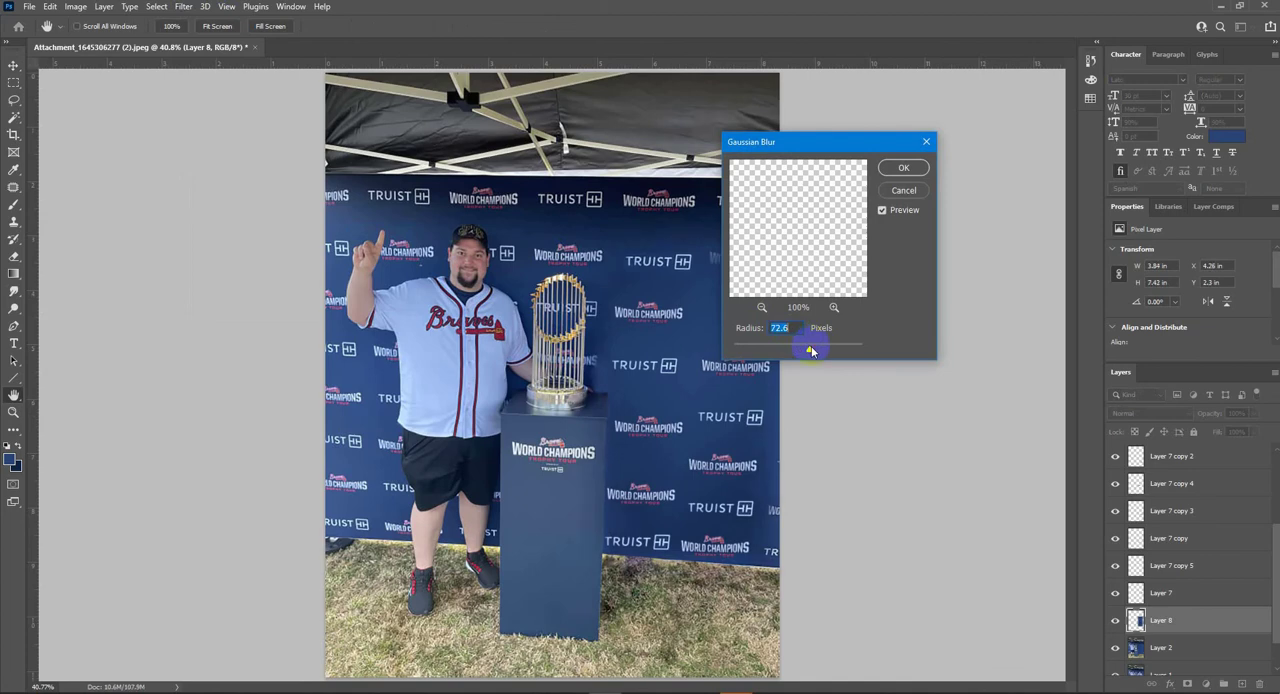
key(Return)
- Enlarge the blurred Layer 8 past the photo's right edge and shift it slightly right to cover the backdrop there
key(ctrl+t)
drag(782, 401, 818, 402)
key(Return)
key(ctrl+t)
drag(691, 388, 703, 391)
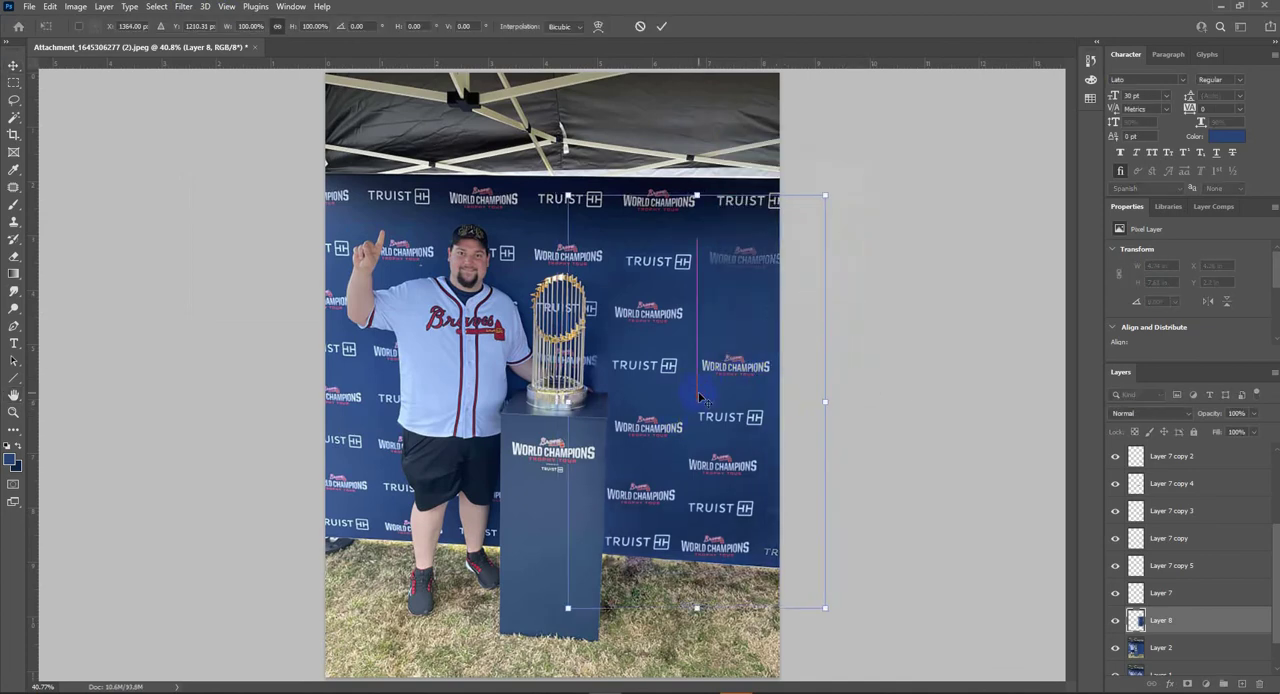
key(Return)
key(o)
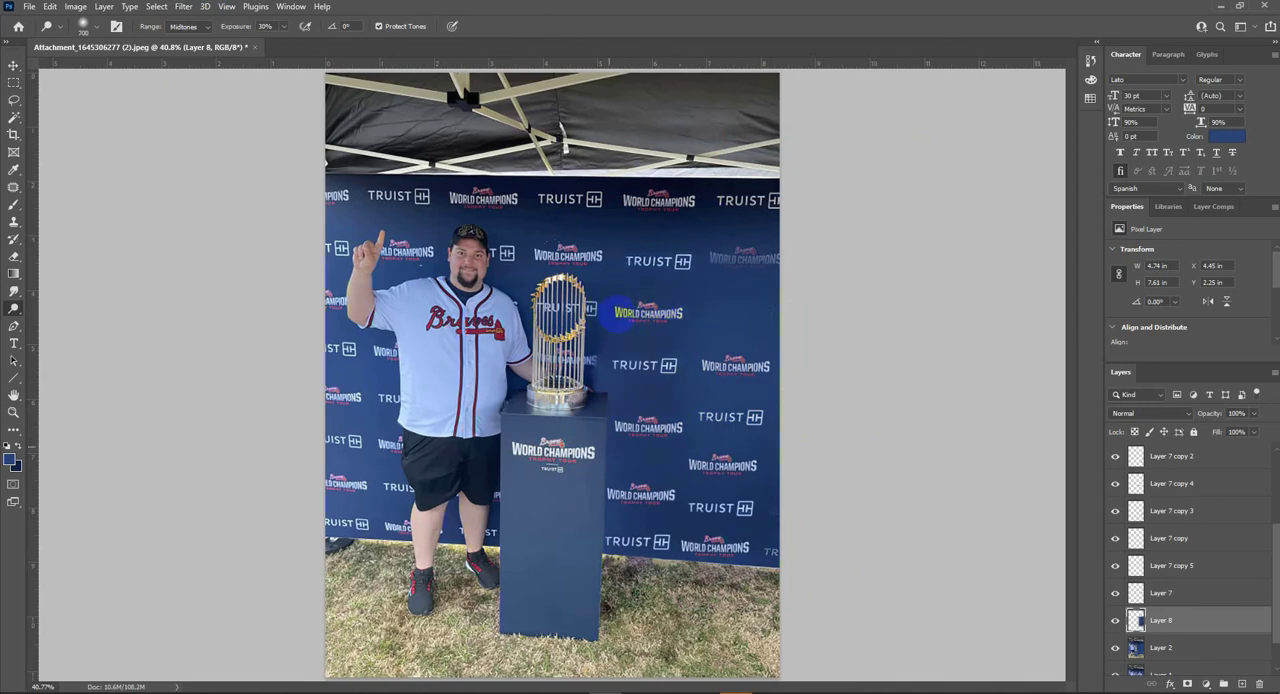
key(v)
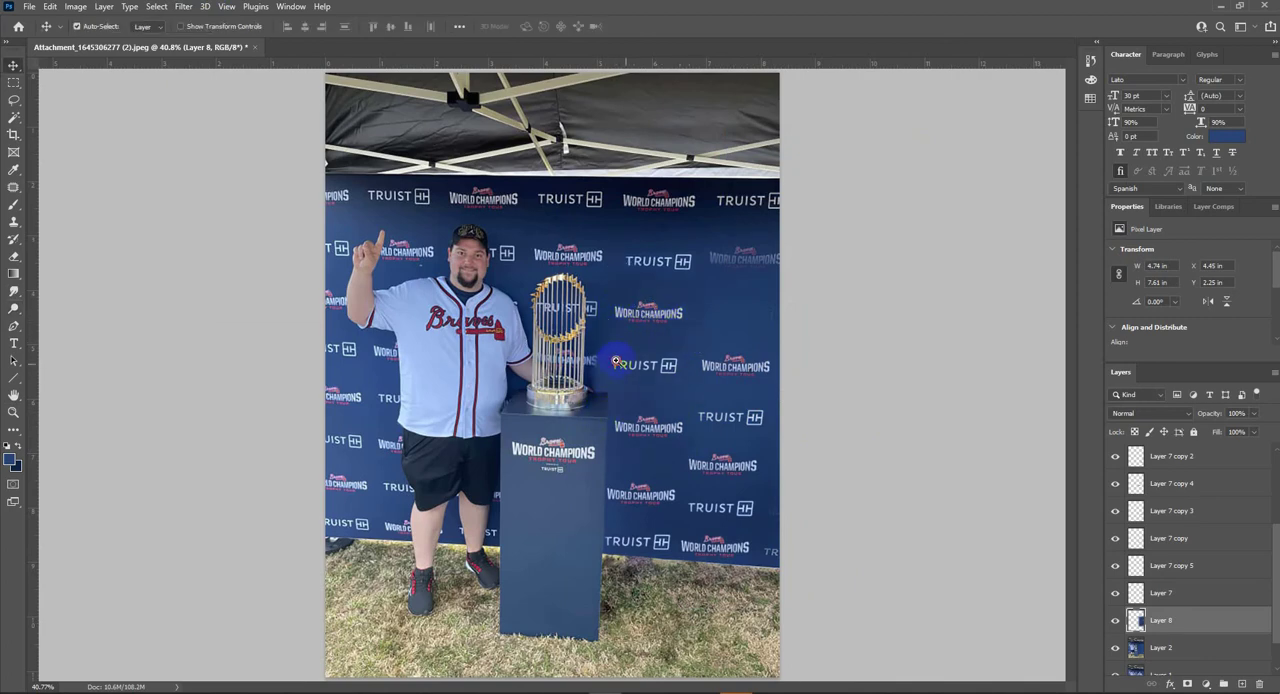
- Duplicate a World Champions logo and place the copy over the partly hidden logo behind the trophy's lower rods
scroll(615, 360, up, 3)
click(685, 370)
drag(838, 368, 515, 351)
scroll(555, 350, up, 4)
drag(572, 407, 624, 420)
- Delete the part of the logo copy that overlaps the trophy, nudge the remaining letters into place and erase their edge along the outer rod
key(m)
drag(279, 271, 570, 617)
key(Delete)
key(ctrl+d)
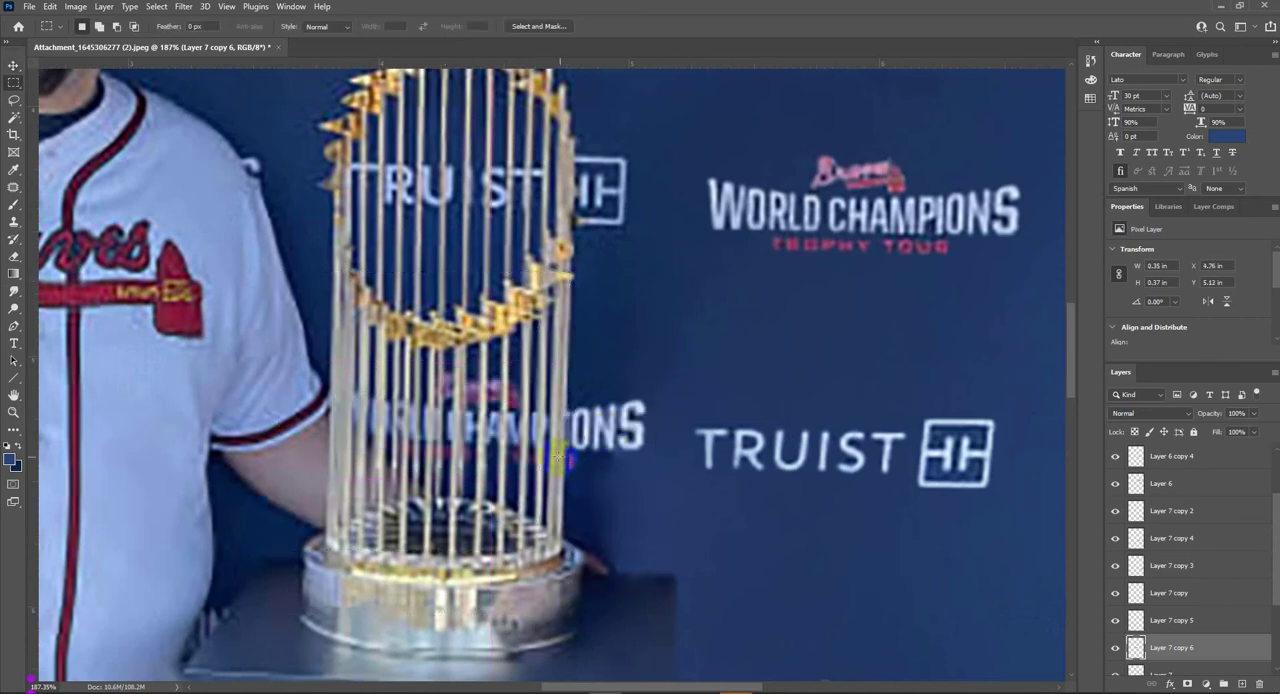
key(v)
key(Down)
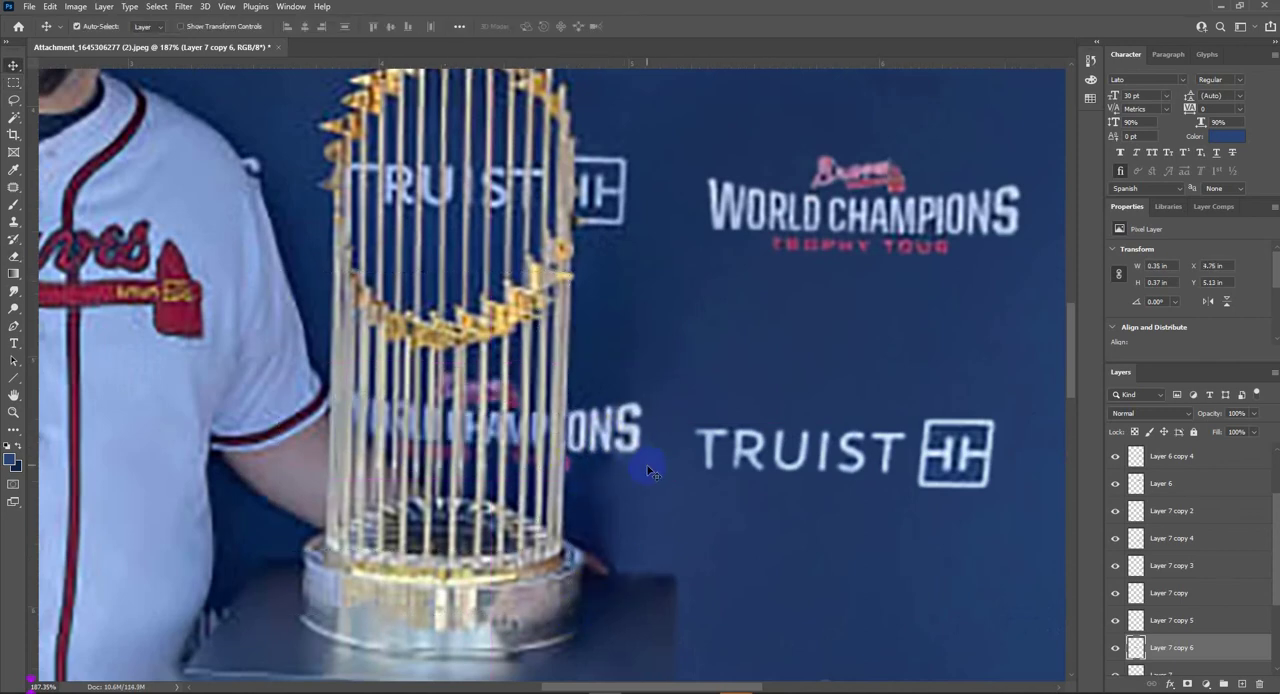
key(e)
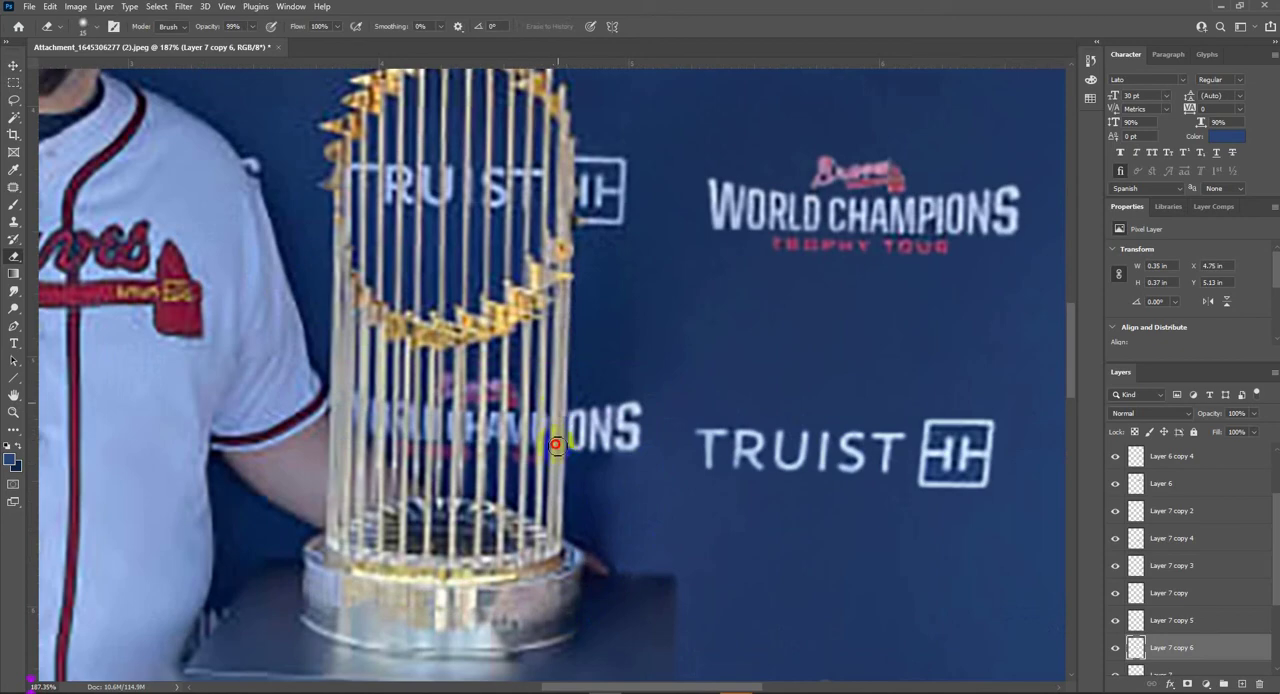
key(ctrl+0)
key(v)
scroll(637, 380, up, 5)
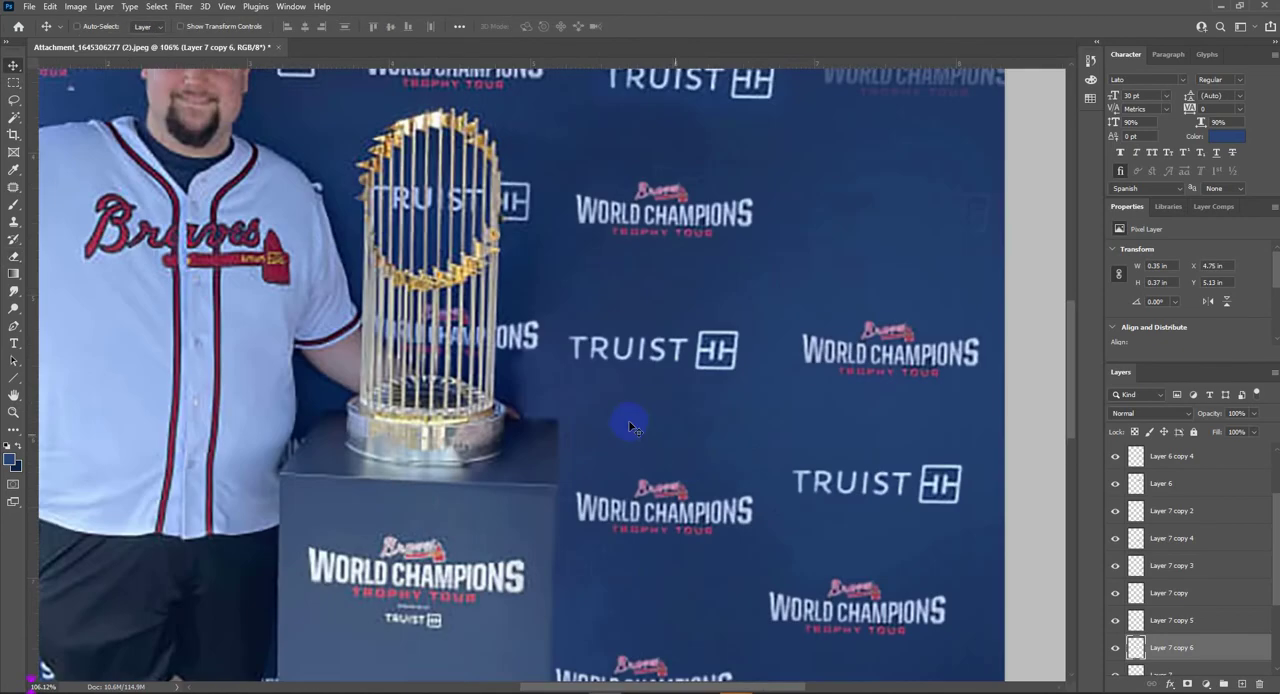
click(628, 432)
key(ctrl+0)
mouse_move(756, 394)
mouse_down()
mouse_move(760, 262)
mouse_move(761, 273)
mouse_up()
click(761, 308)
key(ctrl+e)
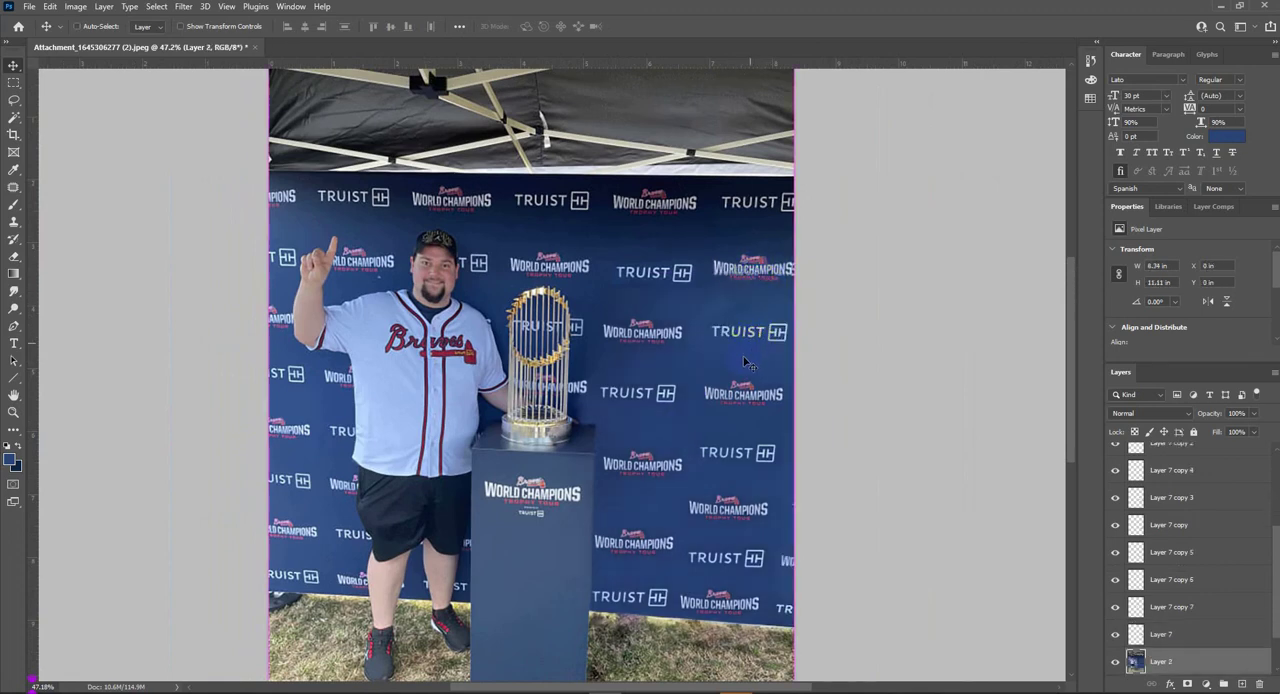
key(ctrl+z)
key(e)
key(ctrl+z)
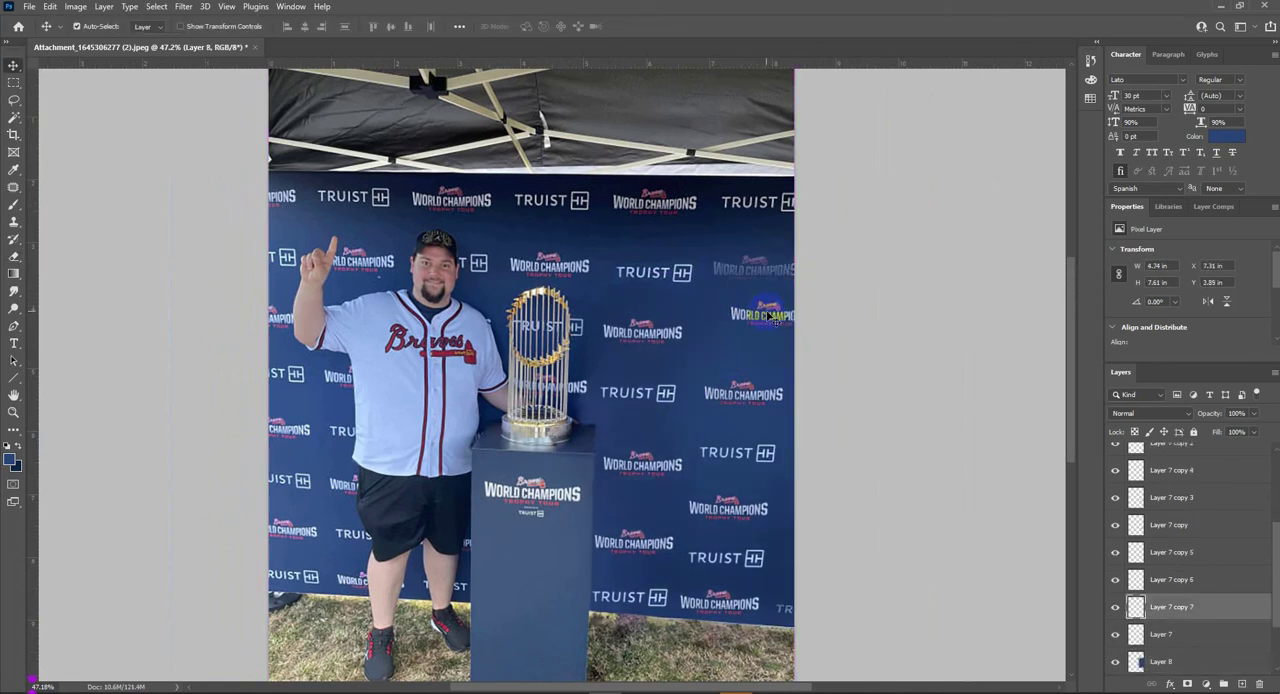
- Erase Layer 8 along the photo's right edge with a soft size 200 eraser at 50% opacity to uncover the original logos
mouse_move(711, 266)
mouse_down()
mouse_move(846, 245)
mouse_move(830, 263)
mouse_move(730, 250)
mouse_move(803, 325)
mouse_move(778, 331)
mouse_move(684, 297)
mouse_move(720, 265)
mouse_move(803, 242)
mouse_move(759, 246)
mouse_up()
key(ctrl+z)
right_click(751, 267)
click(700, 313)
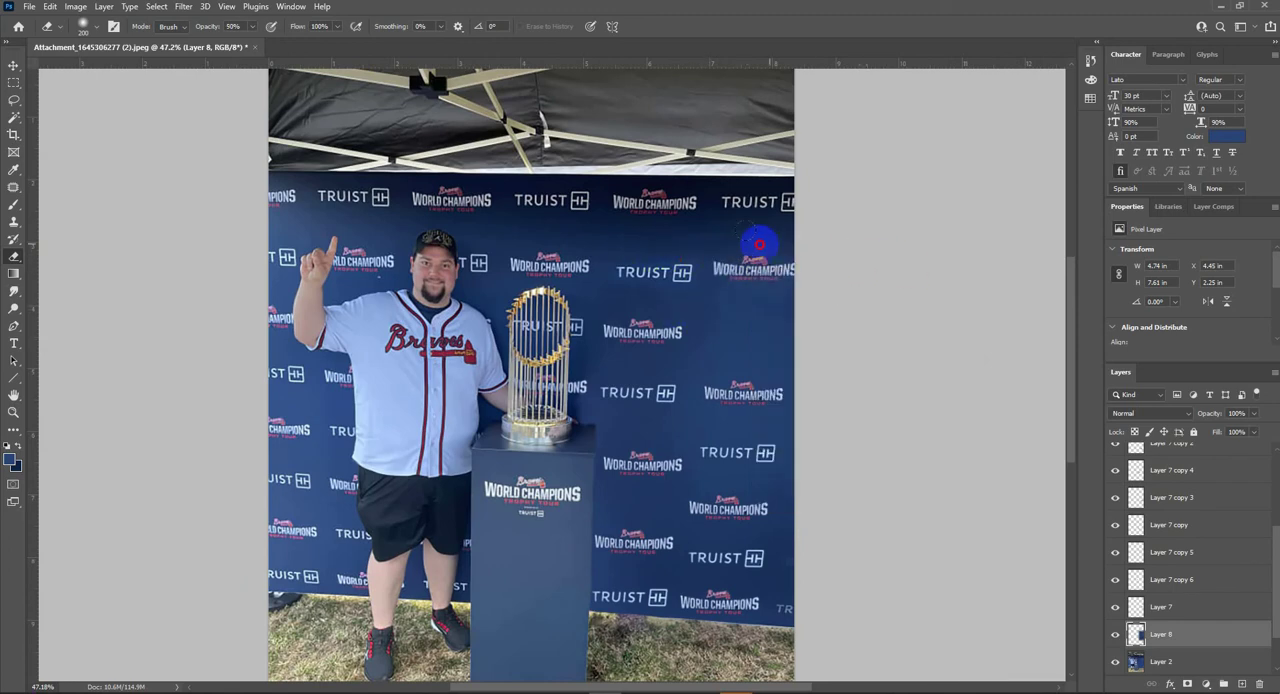
key(ctrl+z)
click(788, 332)
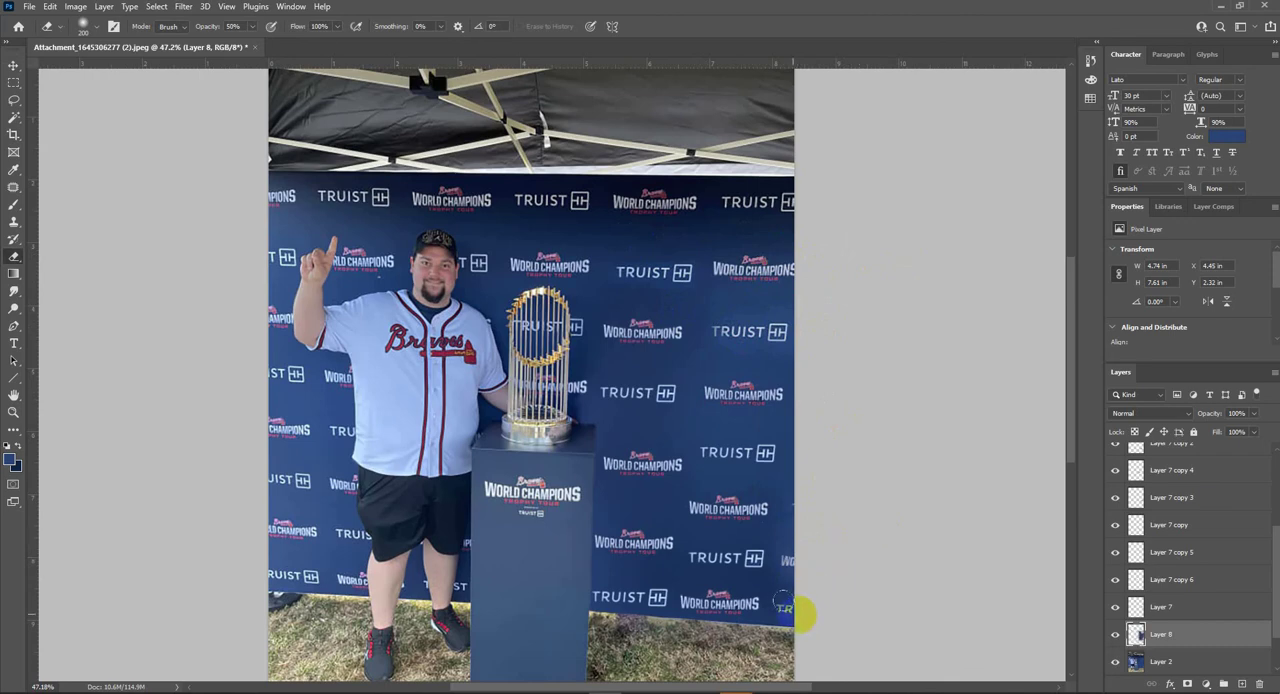
key(o)
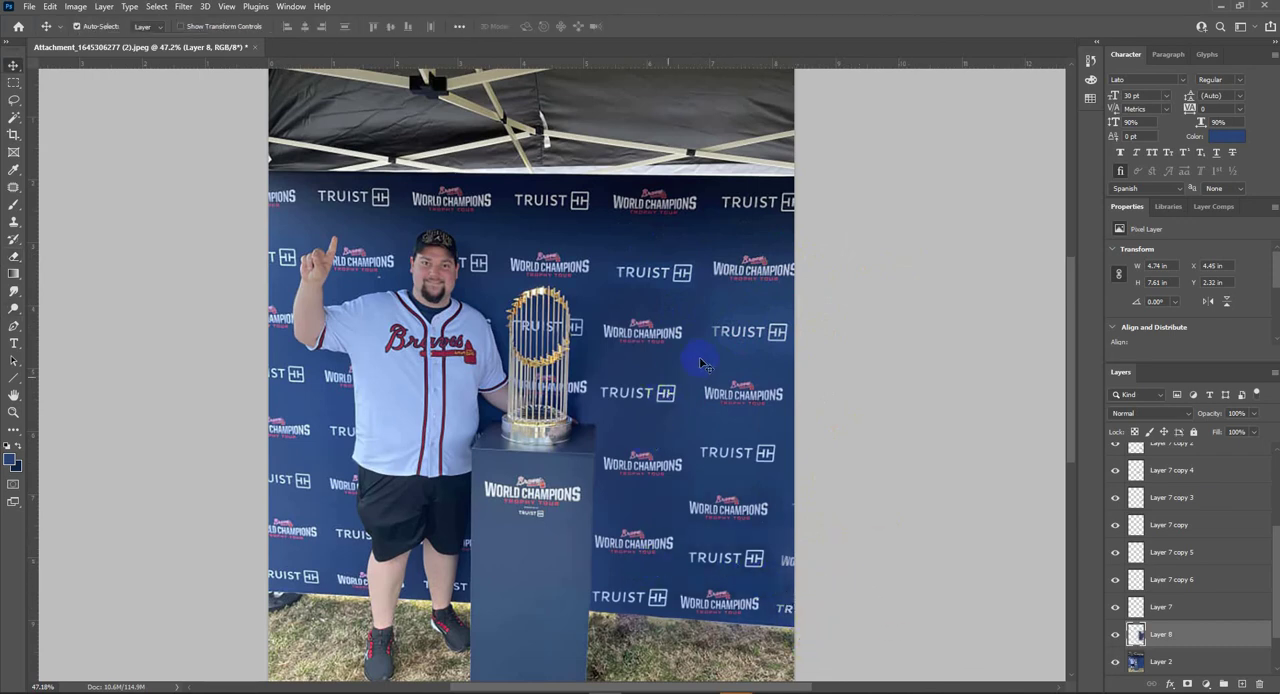
- Replace the upper TRUIST logo beside the trophy with a duplicate of the lower TRUIST logo and select Layer 8
scroll(684, 345, up, 4)
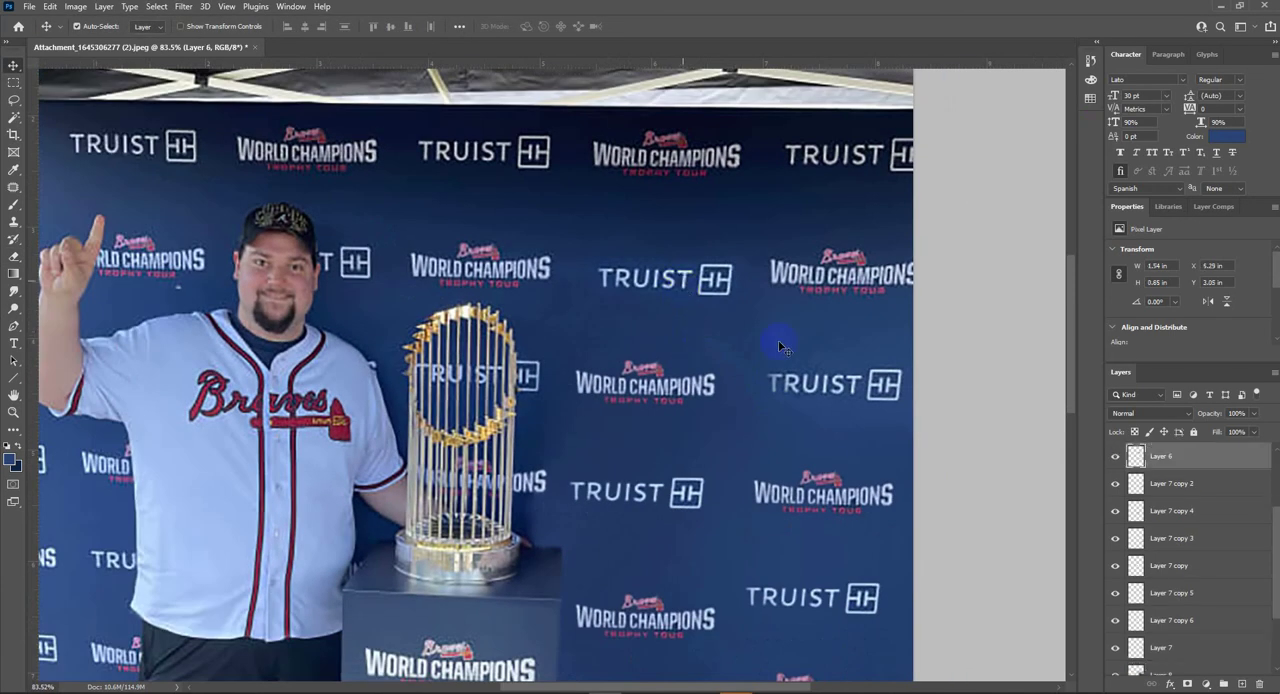
drag(857, 594, 719, 273)
click(714, 285)
key(Delete)
scroll(702, 379, down, 4)
click(717, 382)
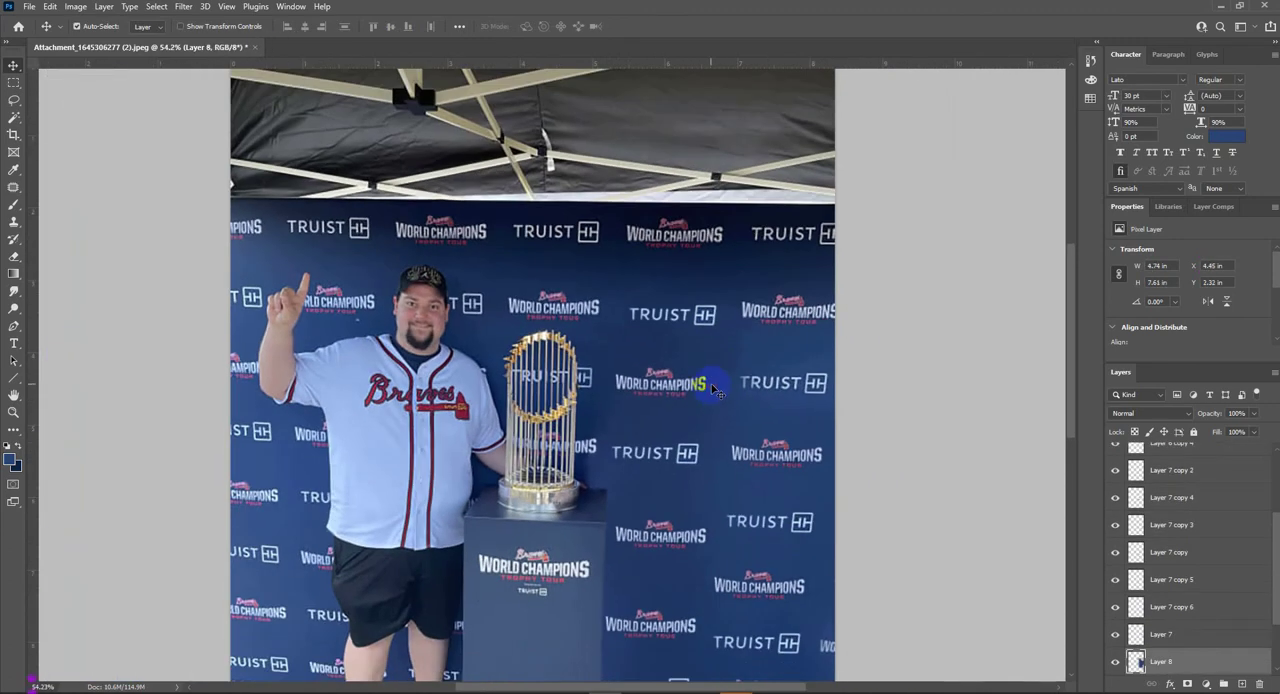
- Stamp all visible layers into a new merged layer at the top of the layer stack
key(o)
scroll(610, 370, down, 2)
key(v)
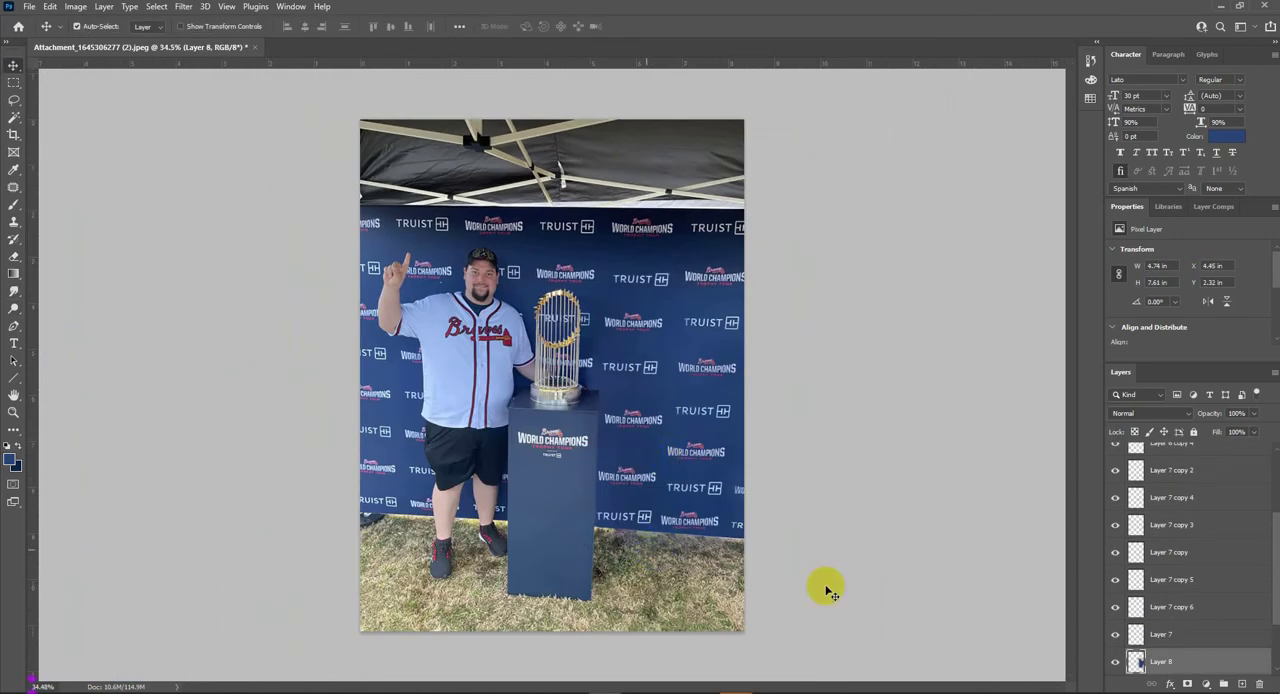
scroll(1206, 500, up, 5)
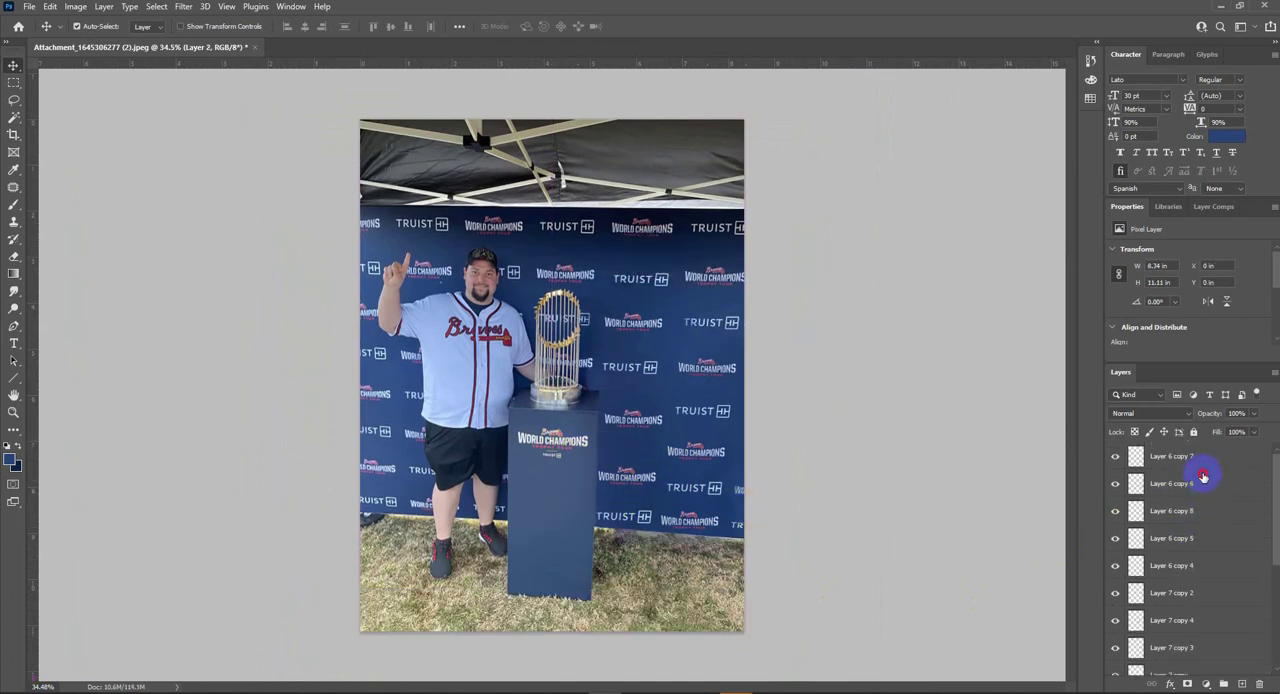
click(1190, 457)
key(ctrl+alt+shift+e)
- Touch up the right side of the backdrop on Layer 9 with a size 500 Dodge brush on midtones at 20% exposure
key(o)
scroll(596, 430, up, 2)
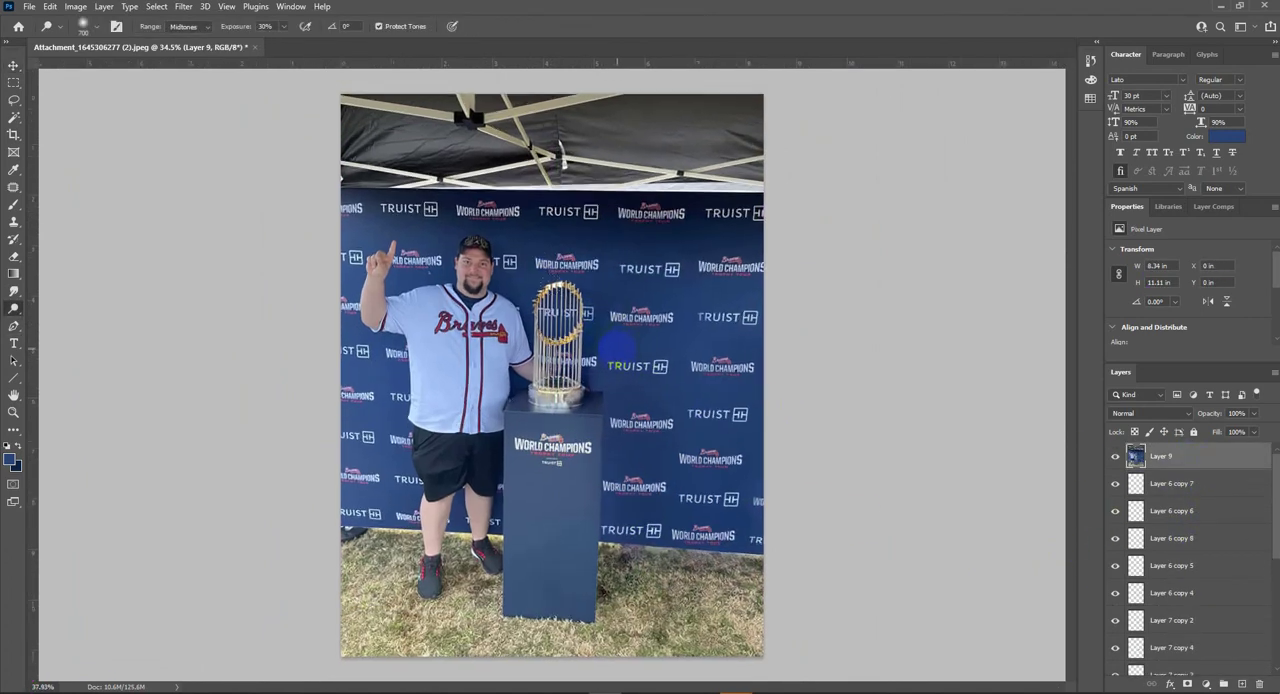
scroll(728, 405, down, 2)
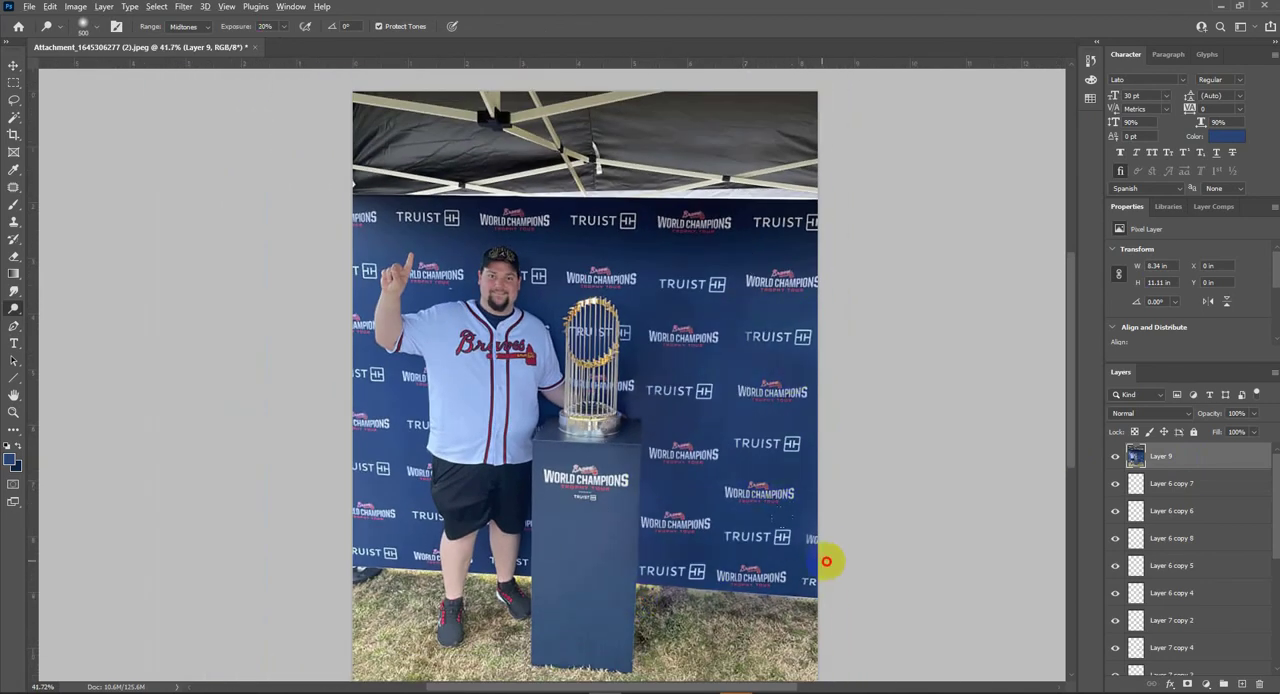
scroll(658, 355, down, 2)
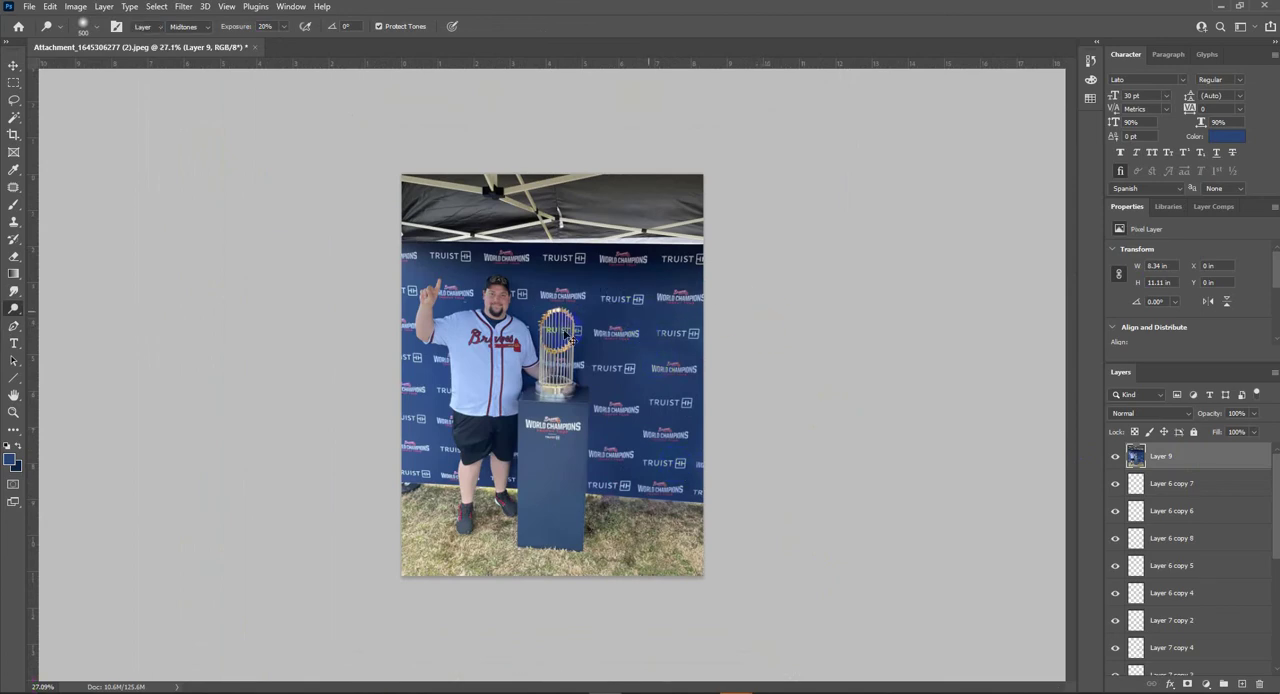
key(v)
- Clone clean grass over the dark and purplish patches beside the pedestal and below the backdrop, using a size 60 brush at 90% opacity
scroll(550, 375, down, 1)
key(s)
scroll(614, 473, up, 5)
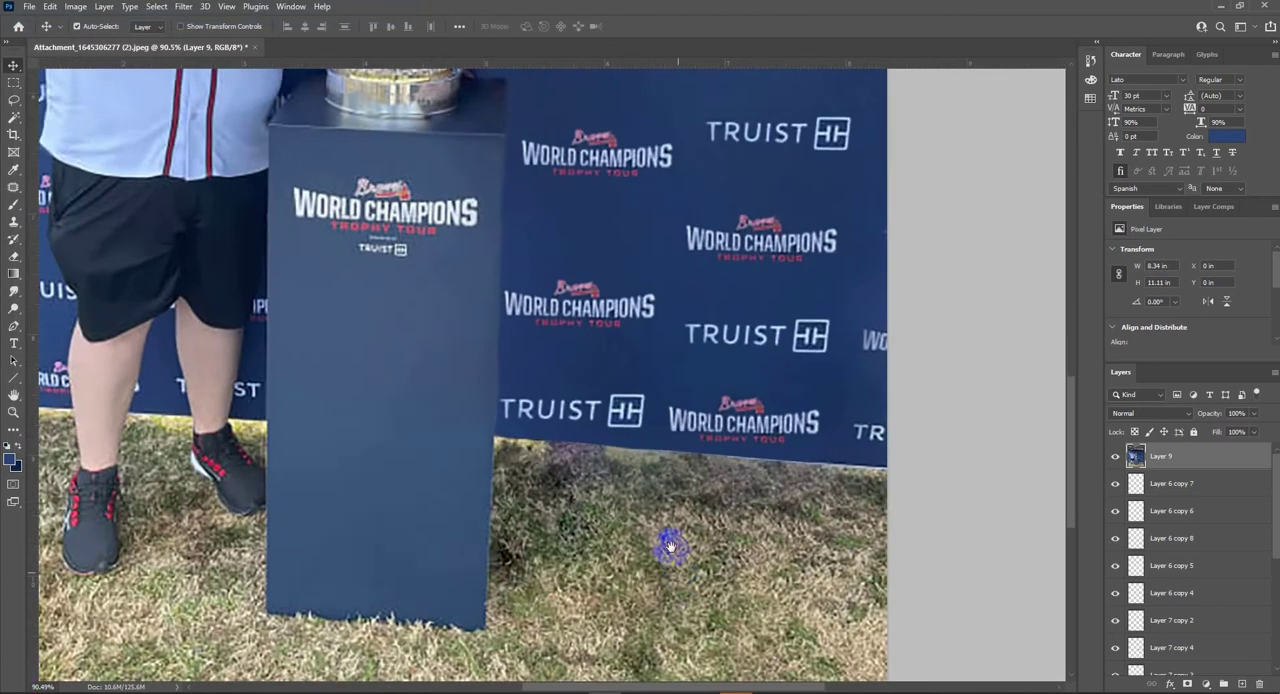
alt+click(696, 517)
key(bracketright)
mouse_move(575, 421)
mouse_down()
mouse_move(475, 391)
mouse_move(690, 411)
mouse_move(548, 440)
mouse_up()
alt+click(691, 482)
alt+click(560, 549)
mouse_move(475, 464)
mouse_down()
mouse_move(460, 446)
mouse_move(463, 500)
mouse_move(463, 443)
mouse_move(510, 470)
mouse_up()
alt+click(478, 562)
scroll(700, 563, down, 3)
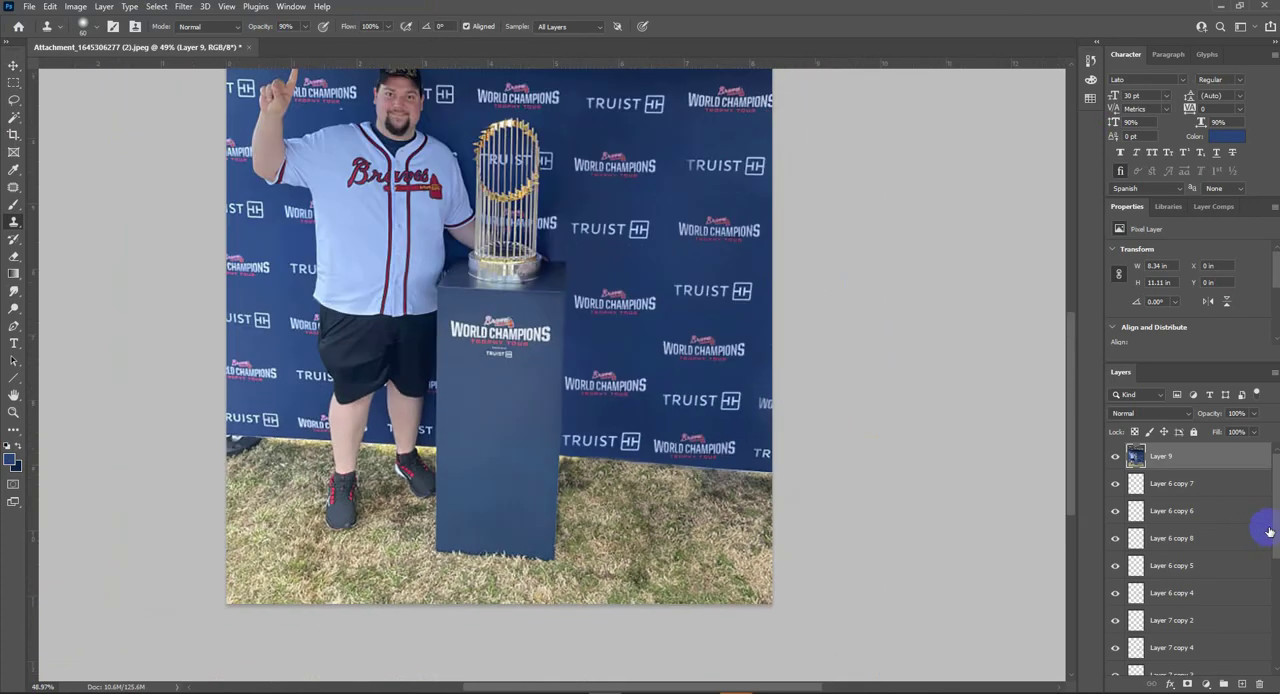
- Group all the layers between Layer 9 and the Background into one group
key(v)
scroll(1187, 622, down, 3)
scroll(1186, 600, up, 3)
click(1176, 484)
scroll(1179, 600, down, 5)
shift+click(1179, 638)
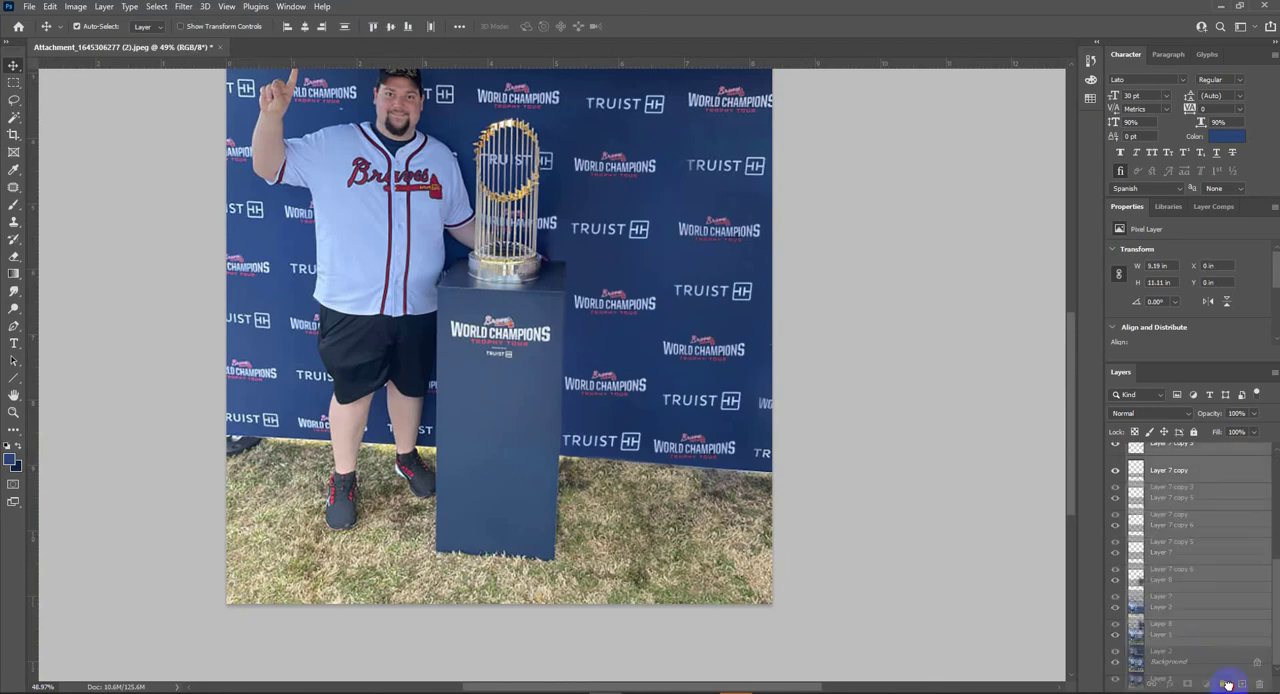
key(ctrl+g)
- Compare the retouched image with the original photo by hiding and showing the edited layers
click(1115, 479)
click(1115, 479)
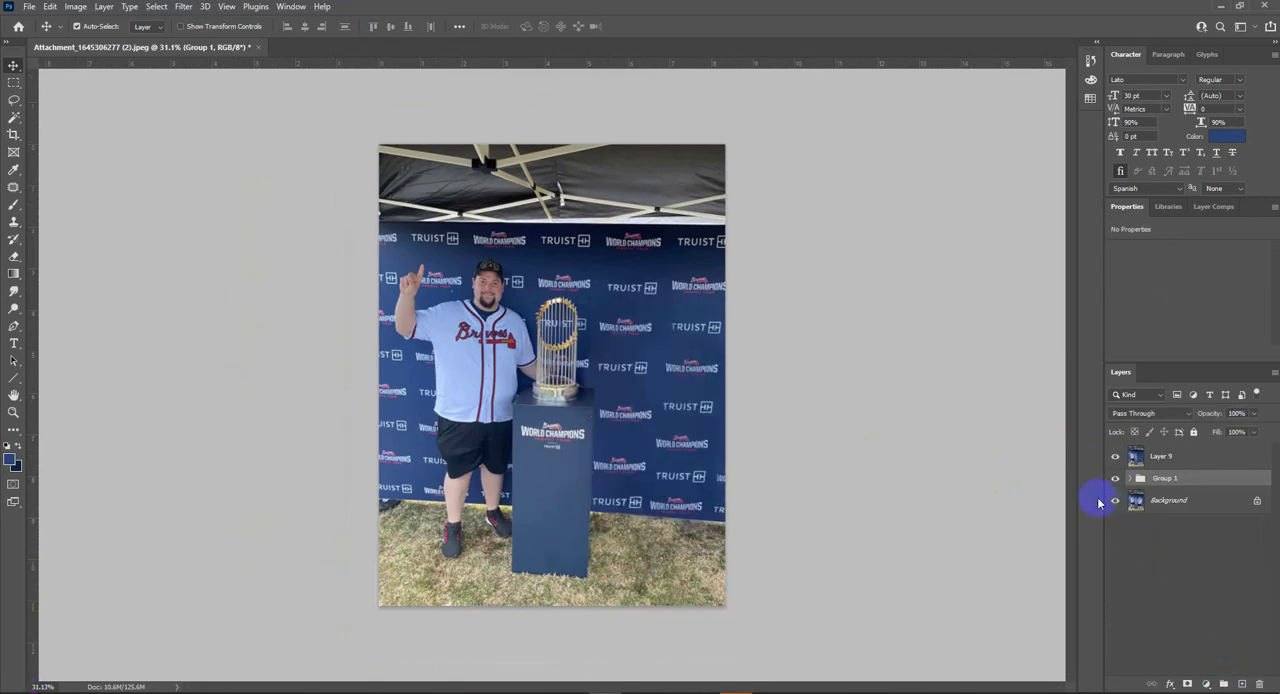
scroll(632, 488, up, 8)
alt+click(1115, 501)
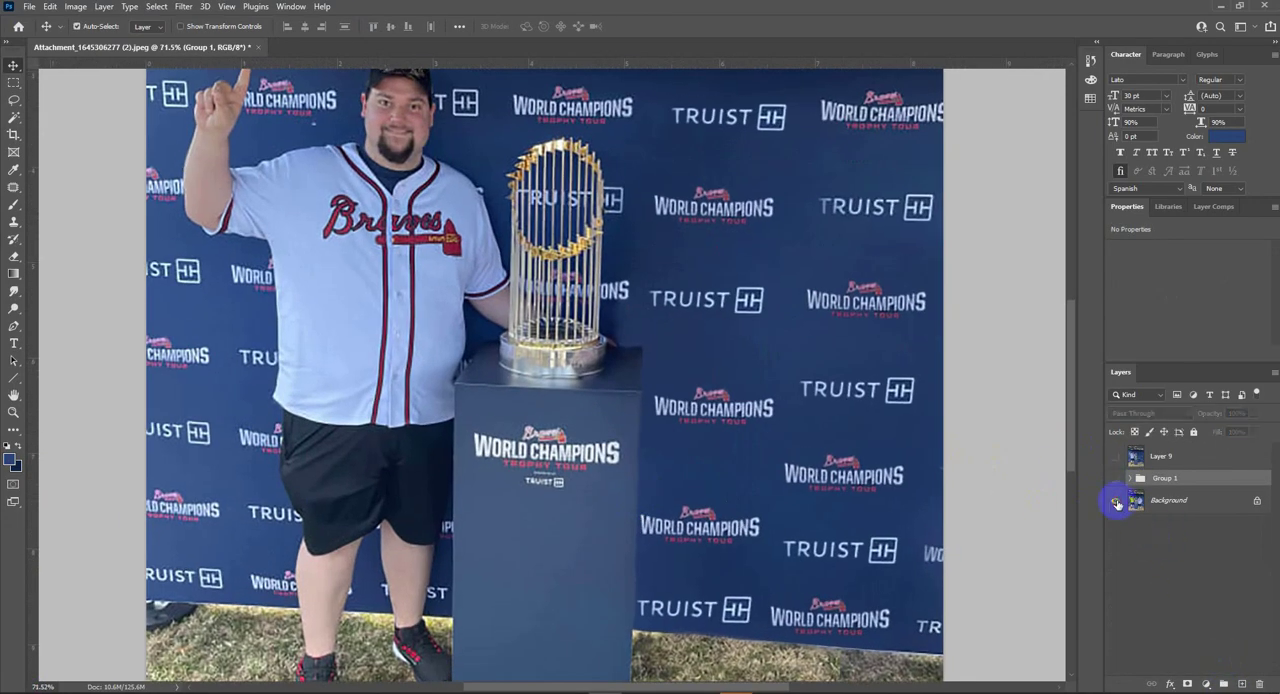
alt+click(1115, 501)
scroll(856, 482, down, 5)
key(ctrl+shift+s)
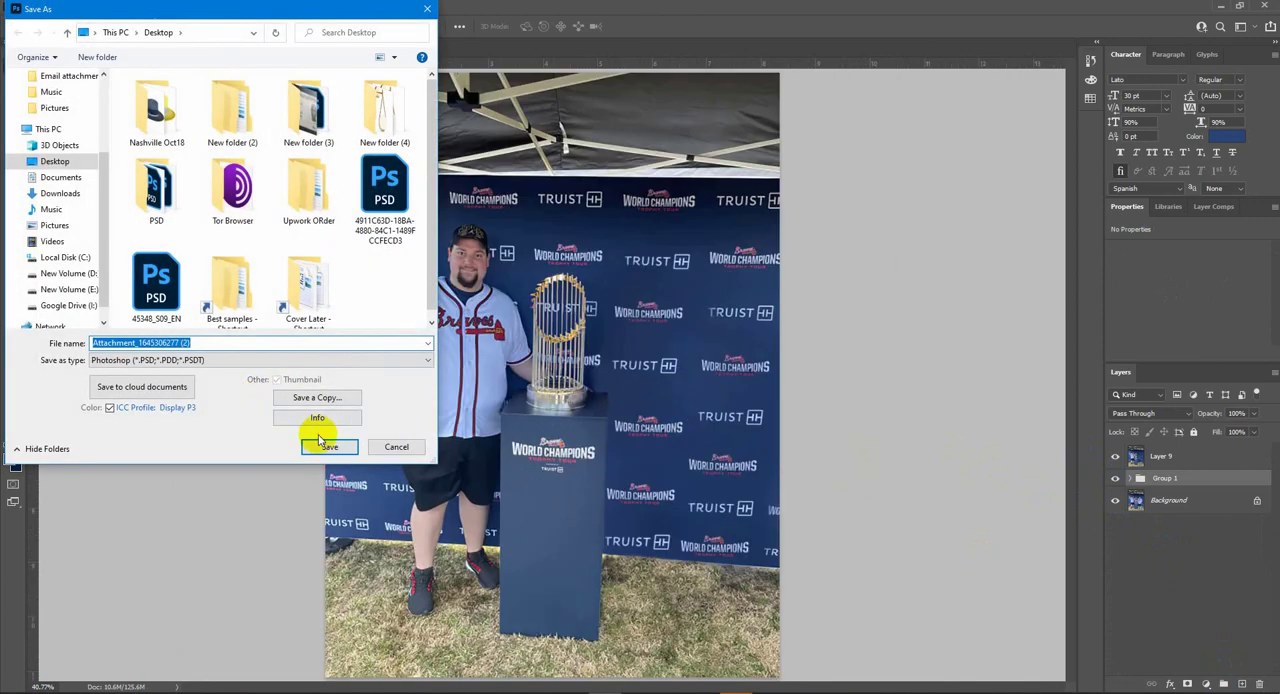
click(325, 437)
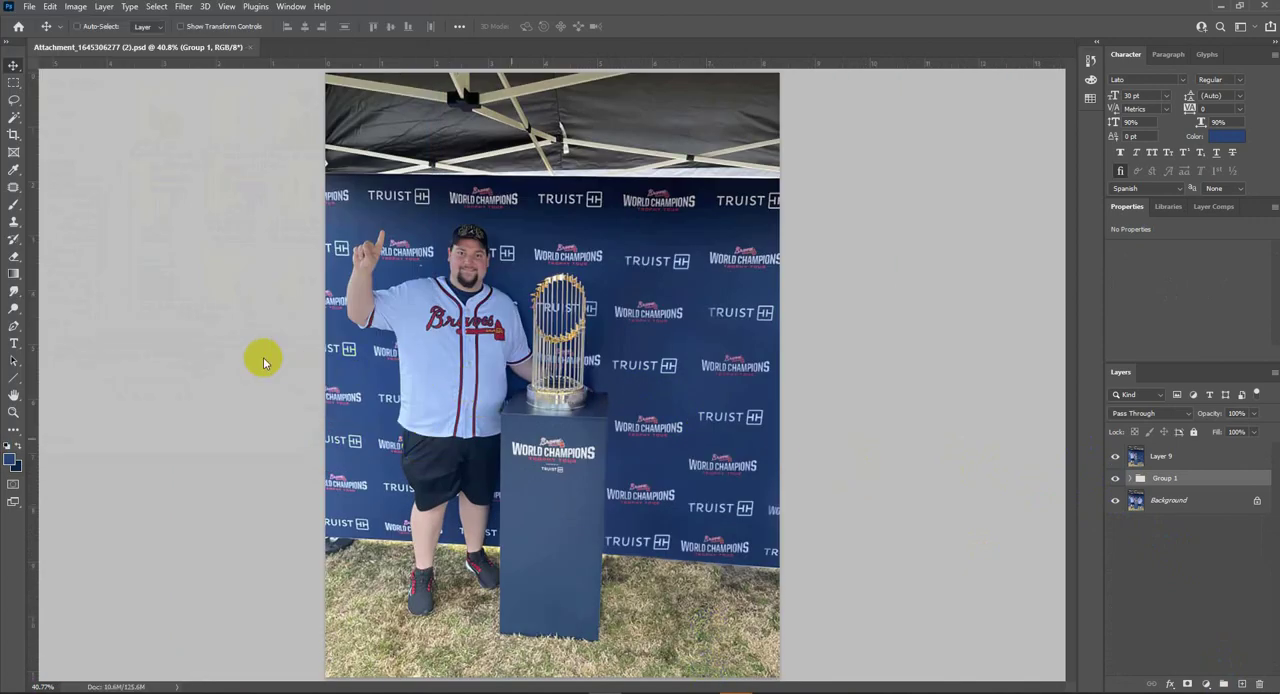
- Flatten the image and save it to the Desktop under the same name in another file format
key(ctrl+shift+s)
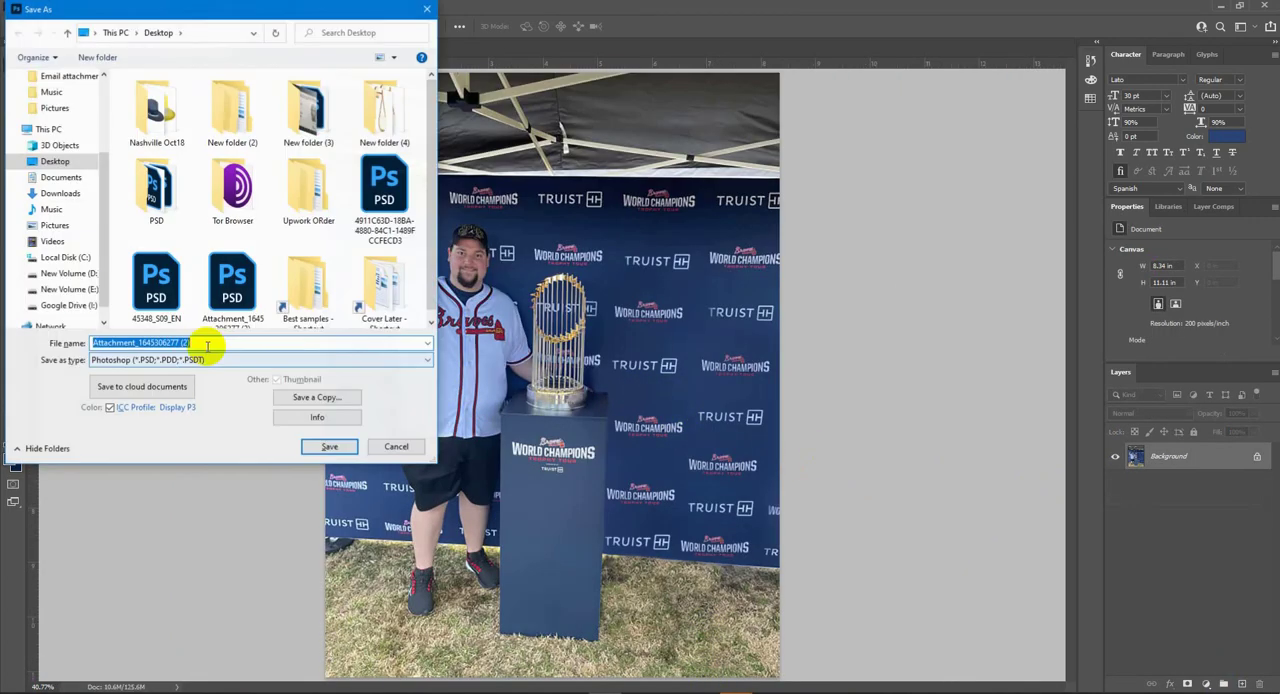
click(209, 360)
click(177, 414)
click(337, 446)
key(Return)
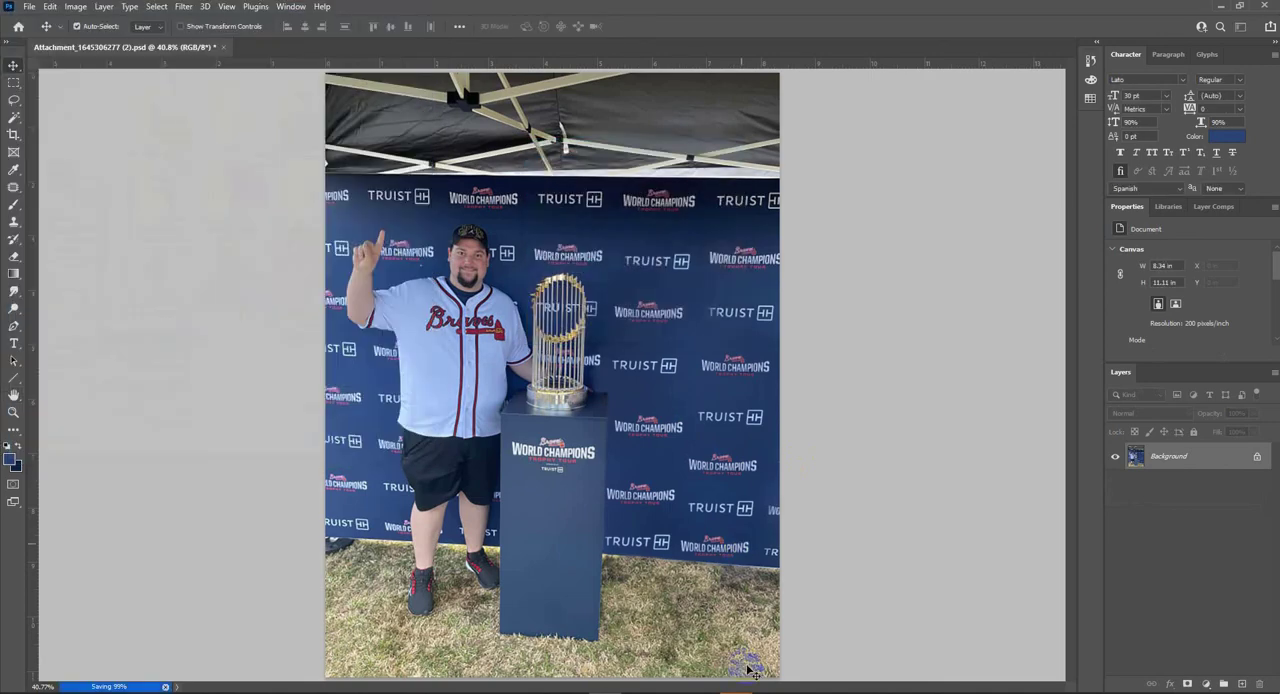